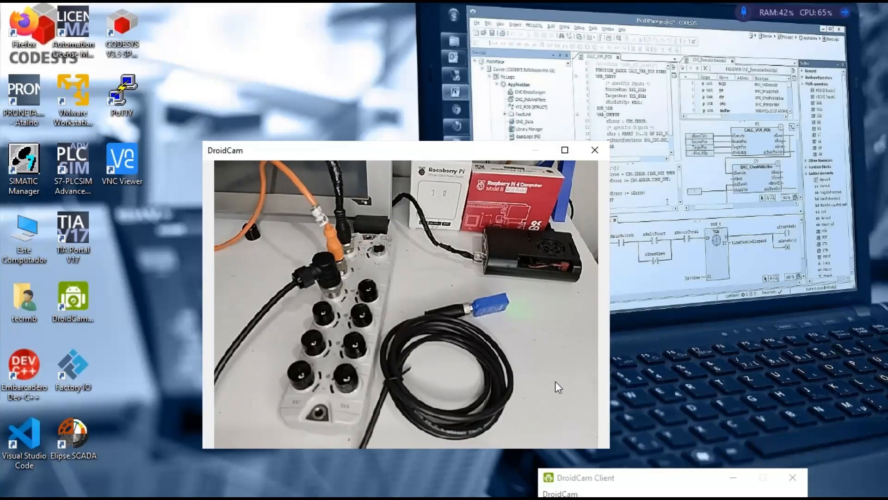
Step: Launch CODESYS and start a new project named IO-Link
{"action": "left_click", "coordinate": [125, 21]}
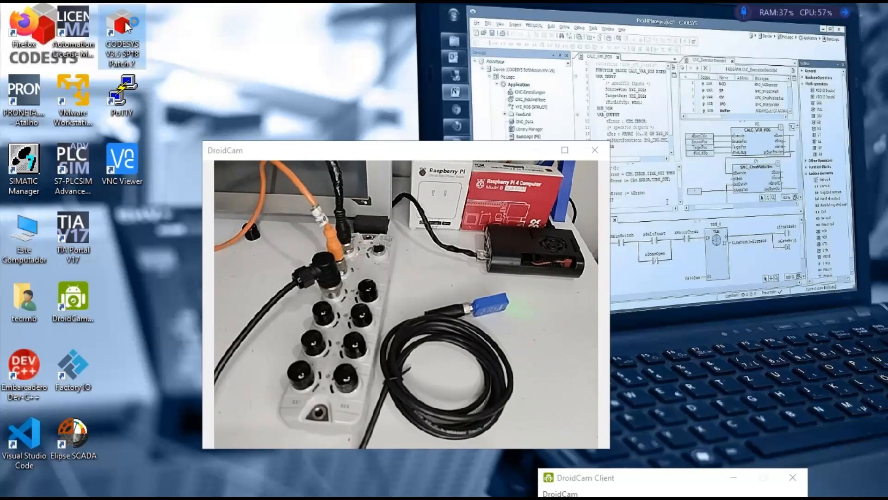
{"action": "double_click", "coordinate": [125, 21]}
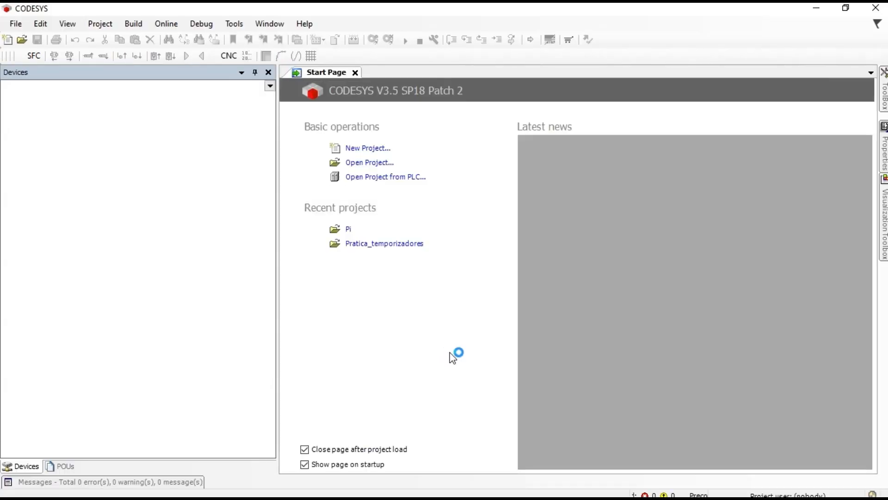
{"action": "left_click", "coordinate": [367, 149]}
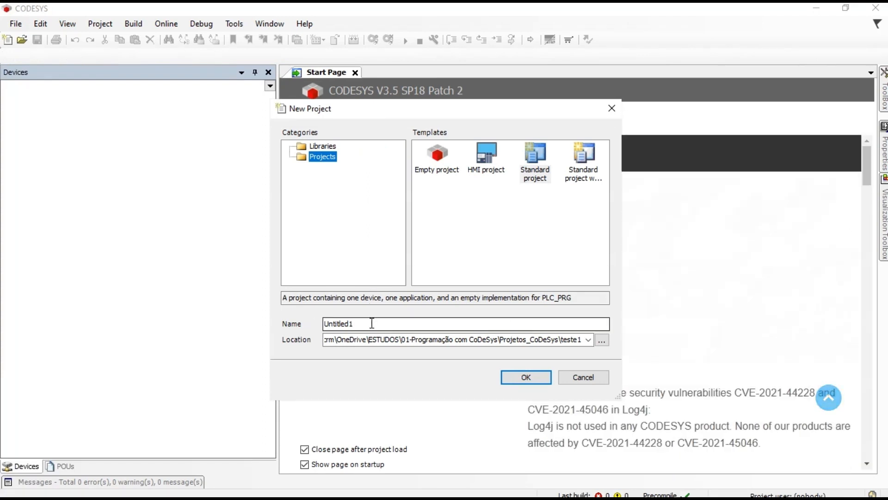
{"action": "double_click", "coordinate": [373, 323]}
{"action": "type", "text": "I"}
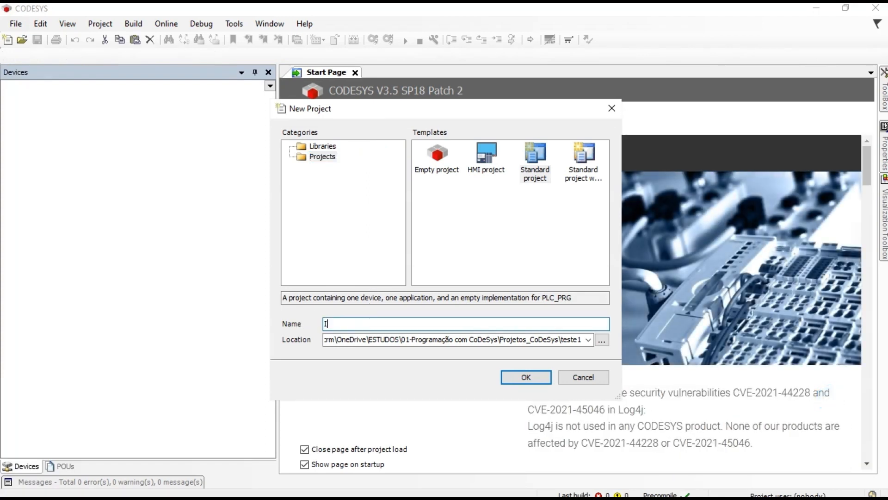
{"action": "type", "text": "O-Link"}
Step: Locate the project in a new Treinamento_IO-Link folder under Projetos_CoDeSys and create it
{"action": "left_click", "coordinate": [602, 341]}
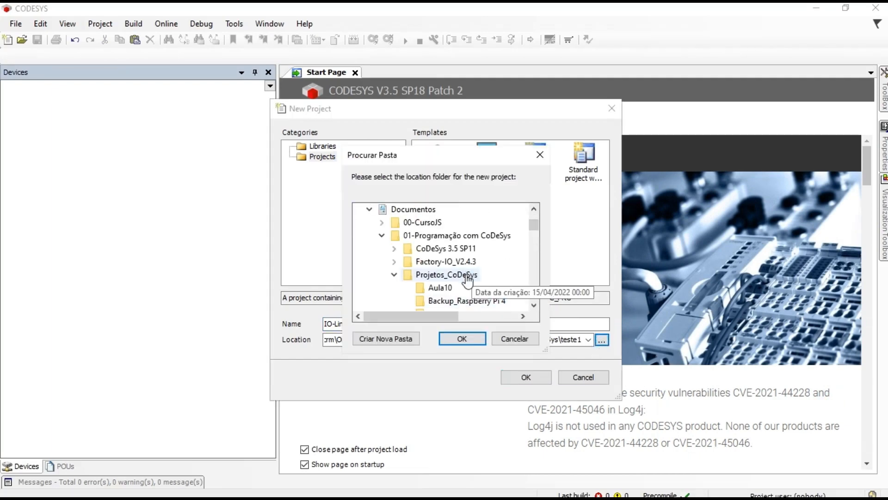
{"action": "left_click", "coordinate": [463, 276]}
{"action": "left_click", "coordinate": [408, 339]}
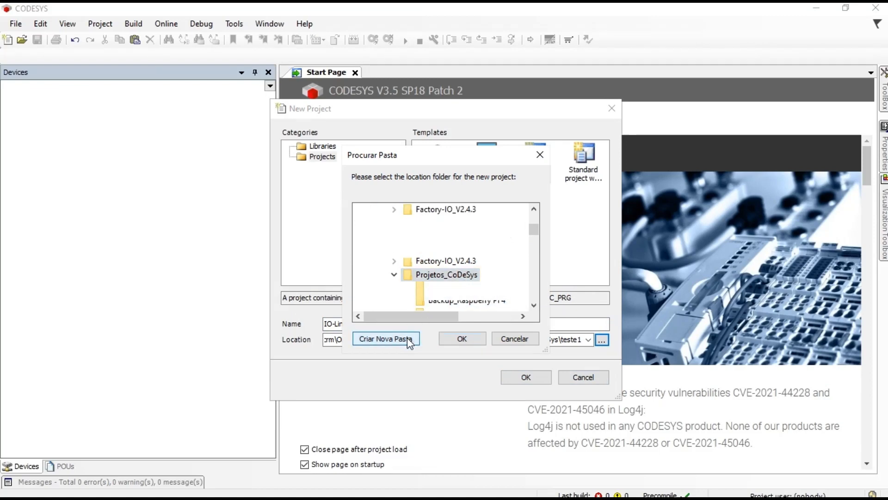
{"action": "type", "text": "Trei"}
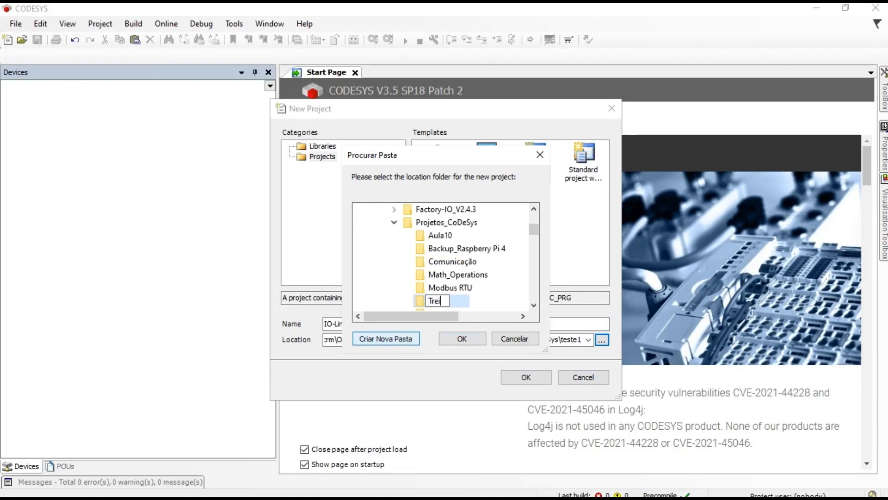
{"action": "type", "text": "namento_"}
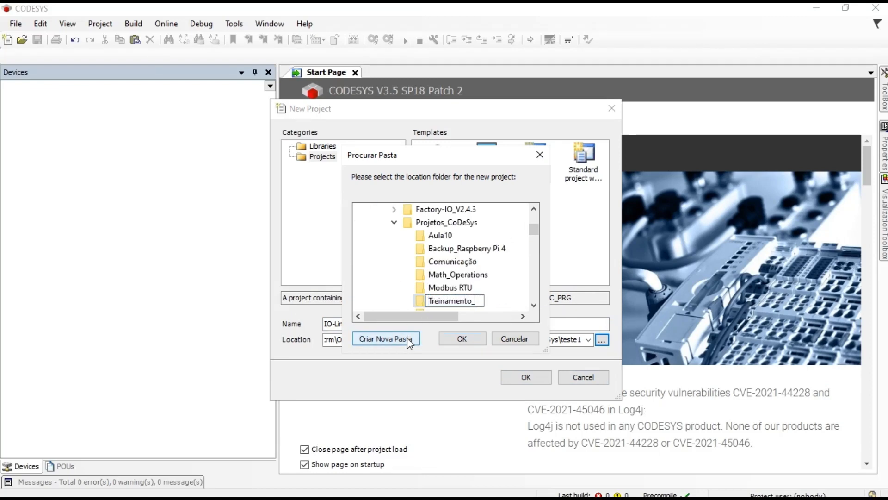
{"action": "type", "text": "IO-Link"}
{"action": "left_click", "coordinate": [461, 339]}
{"action": "left_click", "coordinate": [461, 339]}
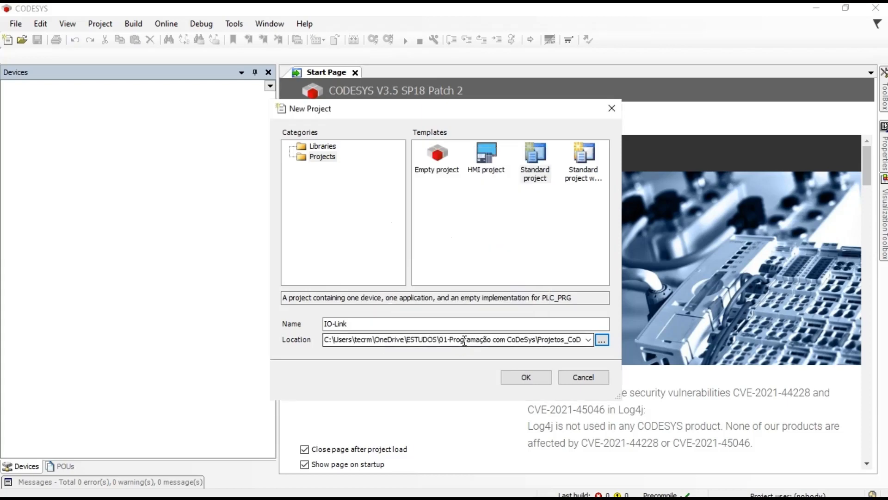
{"action": "left_click", "coordinate": [544, 385]}
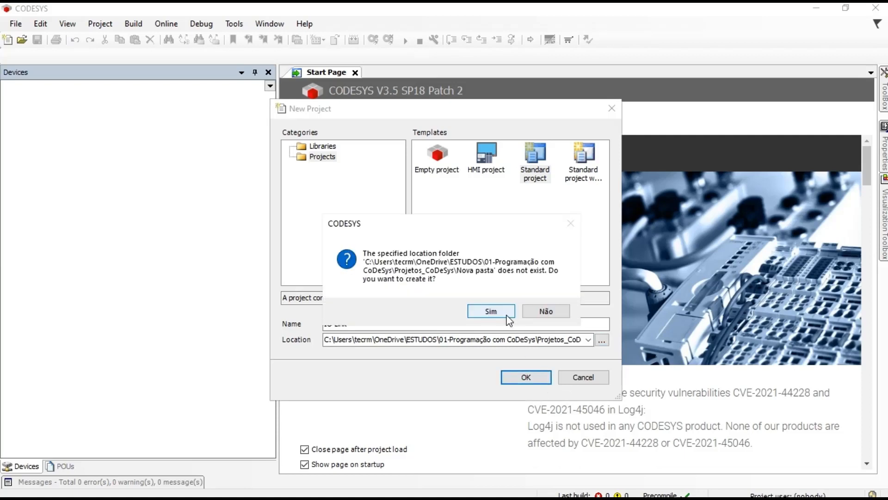
{"action": "left_click", "coordinate": [506, 317]}
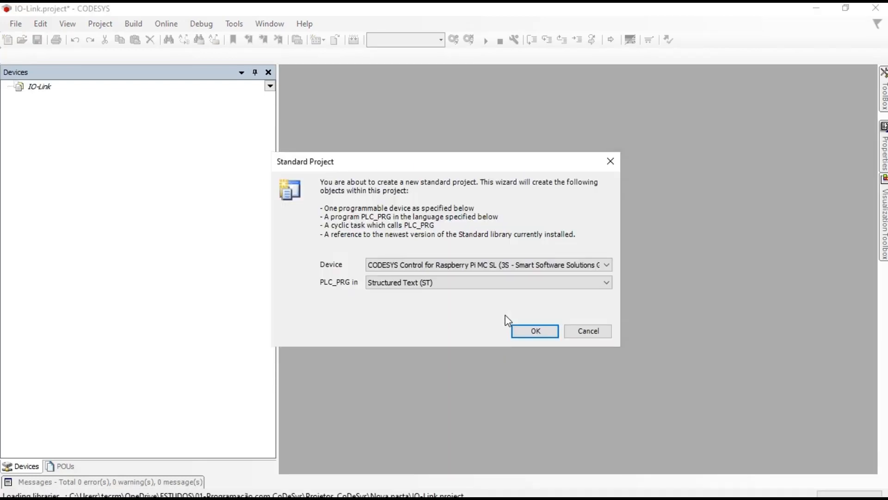
Step: Create the standard project for CODESYS Control for Raspberry Pi MC SL with Structured Text PLC_PRG
{"action": "left_click", "coordinate": [464, 271]}
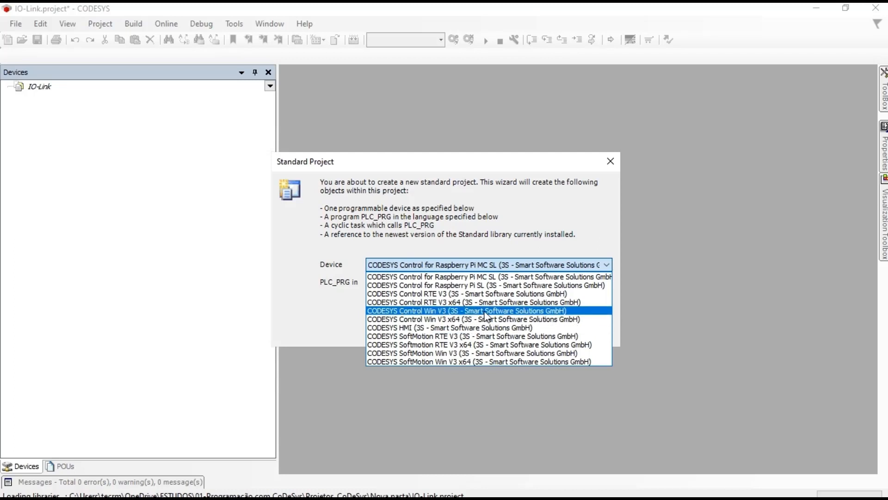
{"action": "left_click", "coordinate": [484, 279]}
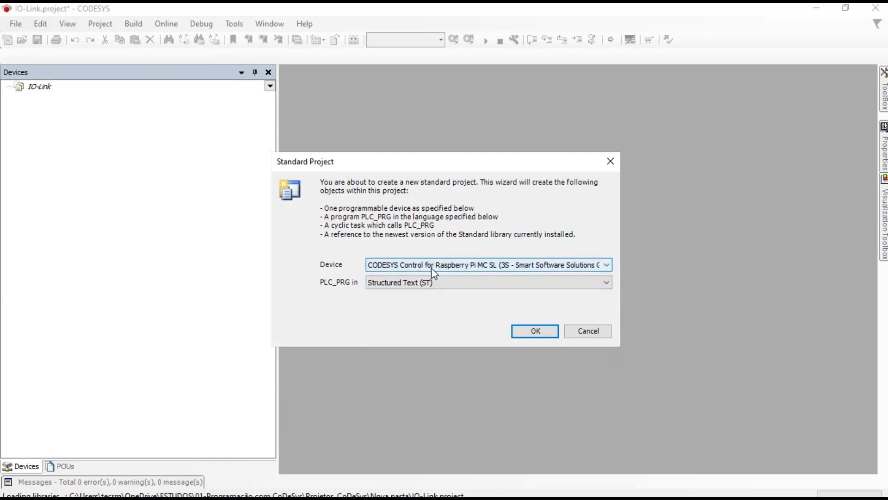
{"action": "left_click", "coordinate": [529, 332]}
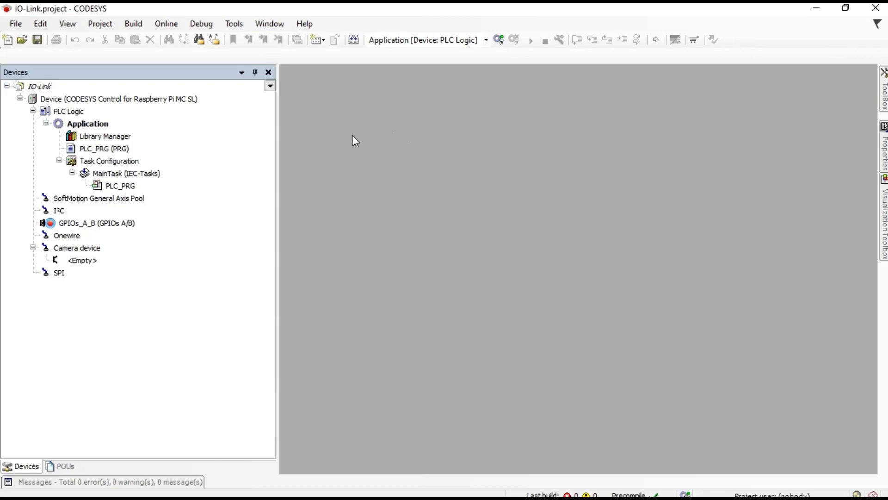
{"action": "left_click", "coordinate": [235, 24]}
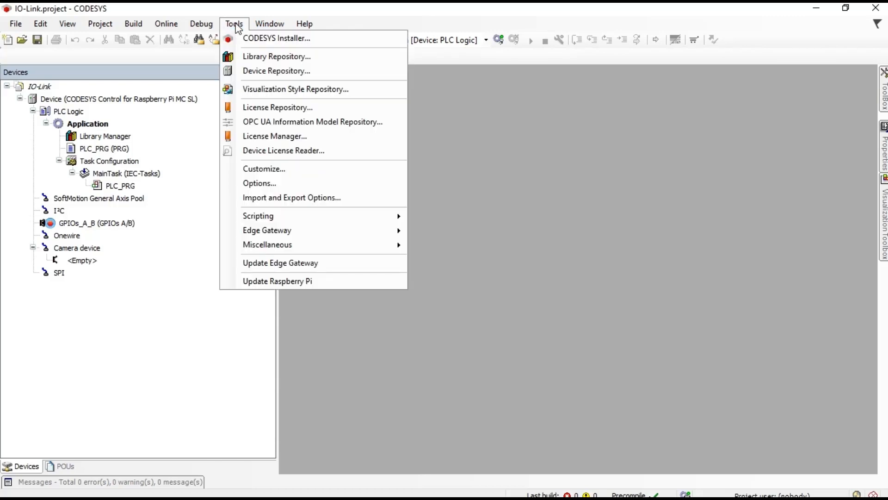
Step: Open the Device Repository and start installing a device description from Documentos
{"action": "left_click", "coordinate": [261, 70]}
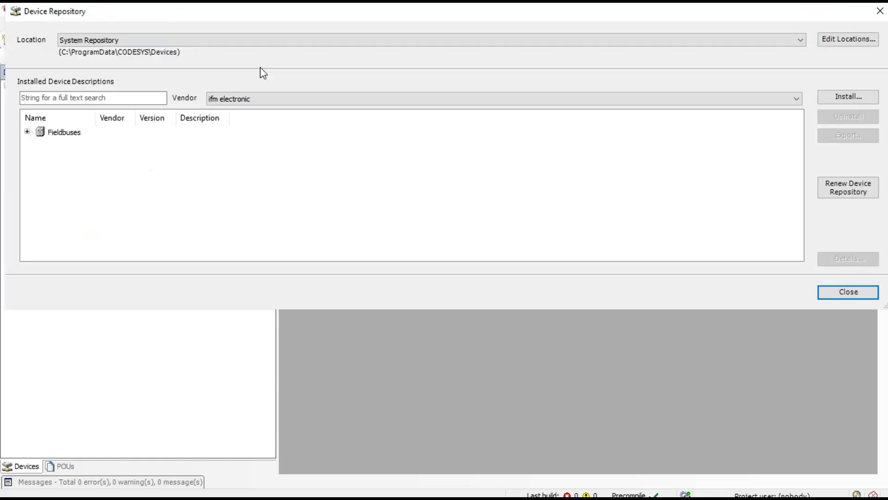
{"action": "left_click", "coordinate": [835, 97]}
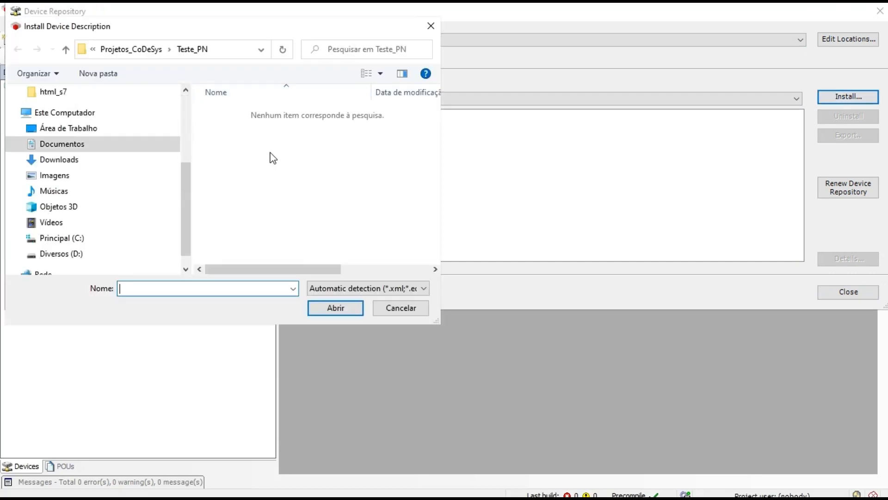
{"action": "left_click", "coordinate": [83, 147]}
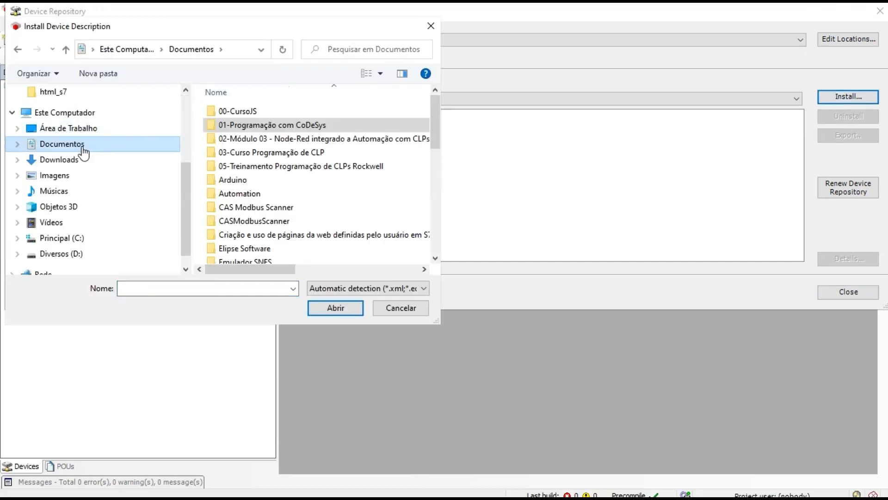
{"action": "double_click", "coordinate": [316, 126]}
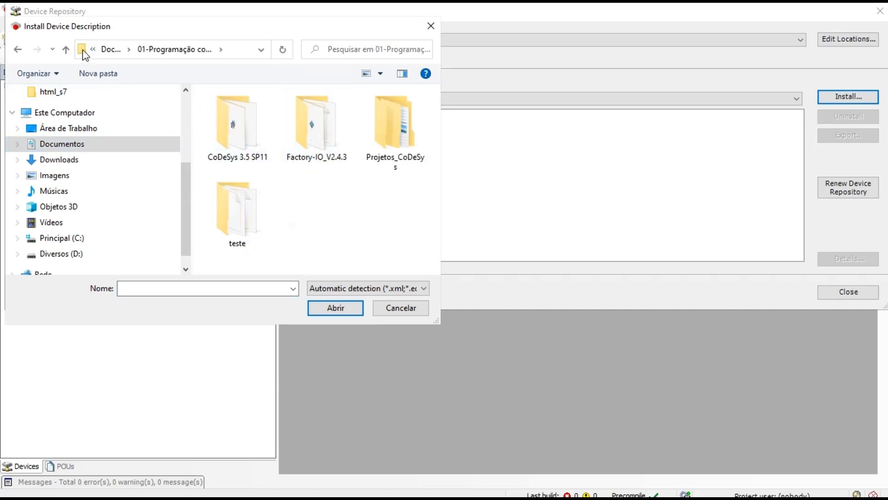
{"action": "left_click", "coordinate": [62, 53]}
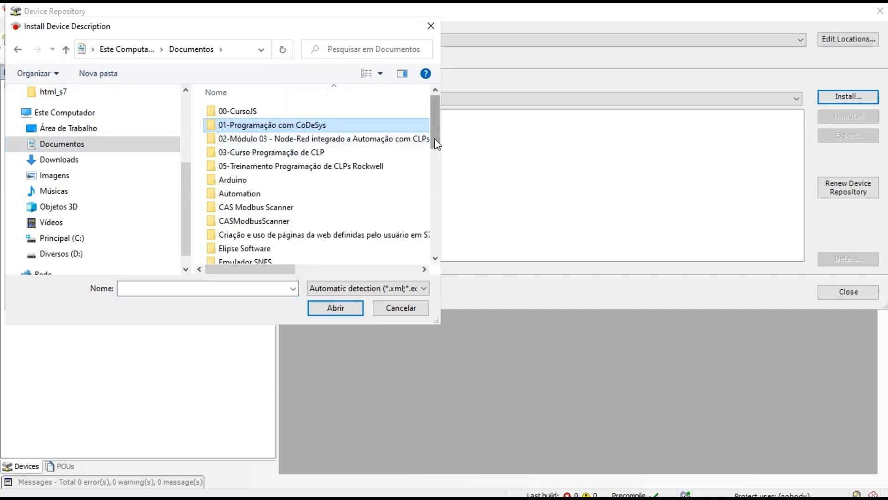
{"action": "left_click_drag", "start_coordinate": [435, 144], "coordinate": [438, 216]}
Step: Browse to Treinamento IO-Link > CoDeSys > ifm AL110x, pick GSDML-V2.34-ifm-AL1103-20181105.xml, then cancel
{"action": "double_click", "coordinate": [274, 195]}
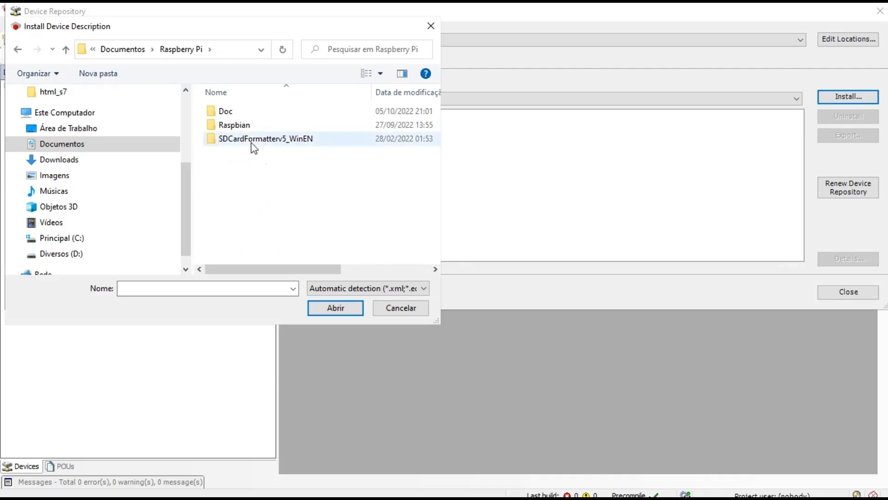
{"action": "left_click", "coordinate": [66, 50]}
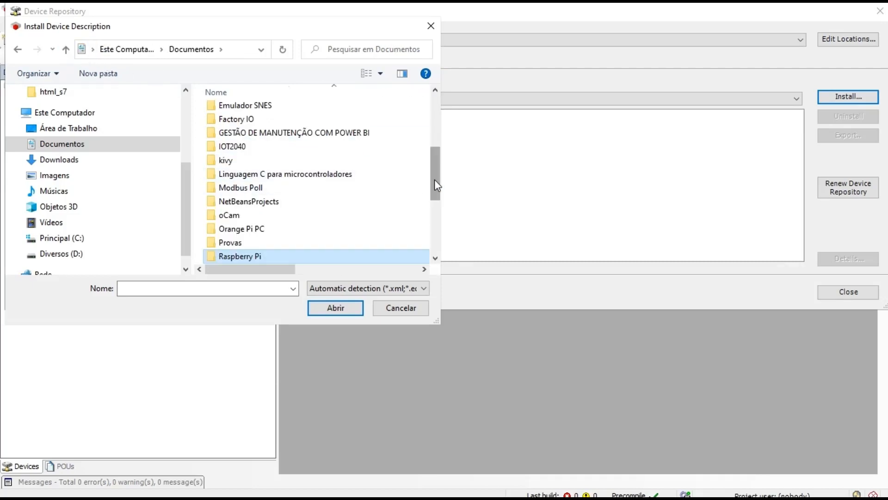
{"action": "left_click_drag", "start_coordinate": [436, 185], "coordinate": [438, 234]}
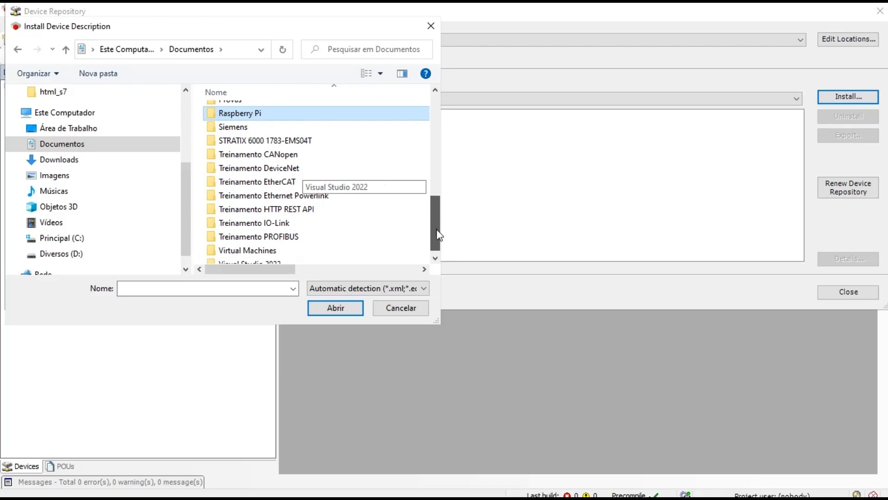
{"action": "double_click", "coordinate": [266, 216]}
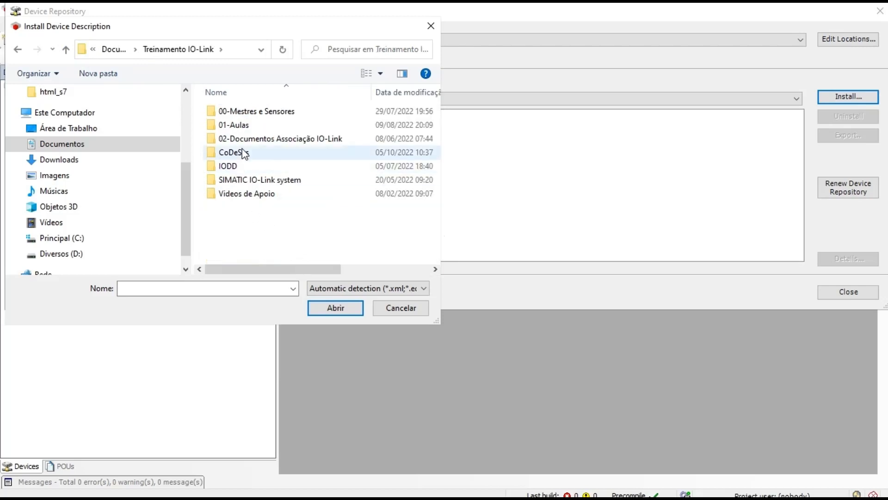
{"action": "double_click", "coordinate": [244, 153]}
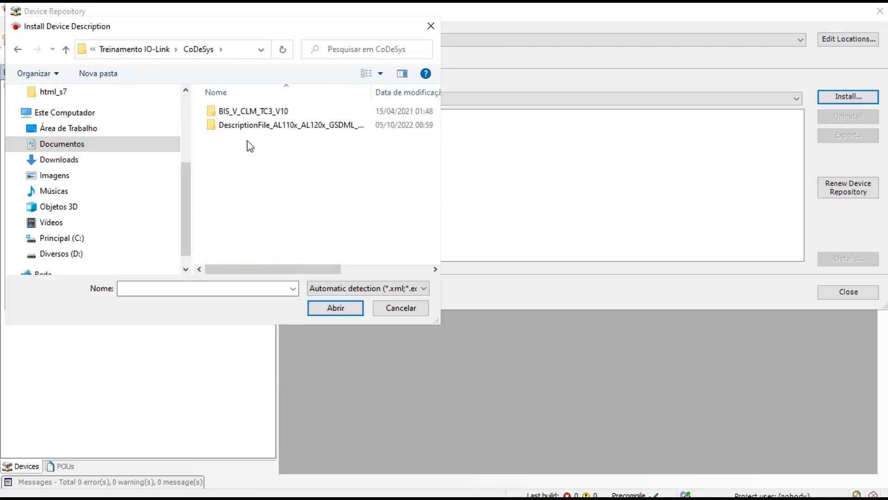
{"action": "double_click", "coordinate": [266, 128]}
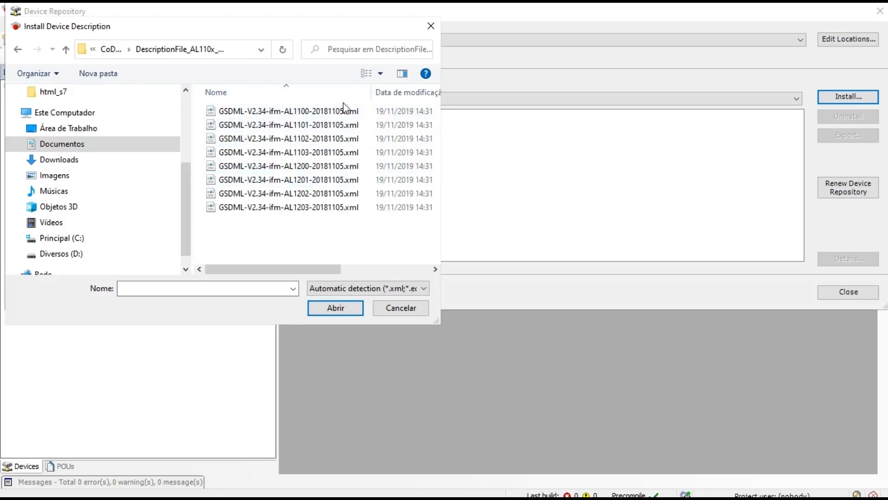
{"action": "left_click", "coordinate": [298, 154]}
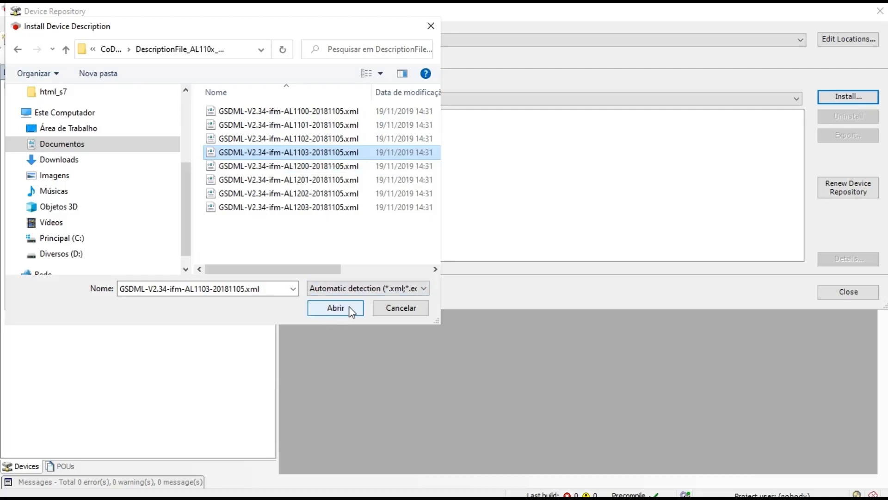
{"action": "left_click", "coordinate": [384, 308]}
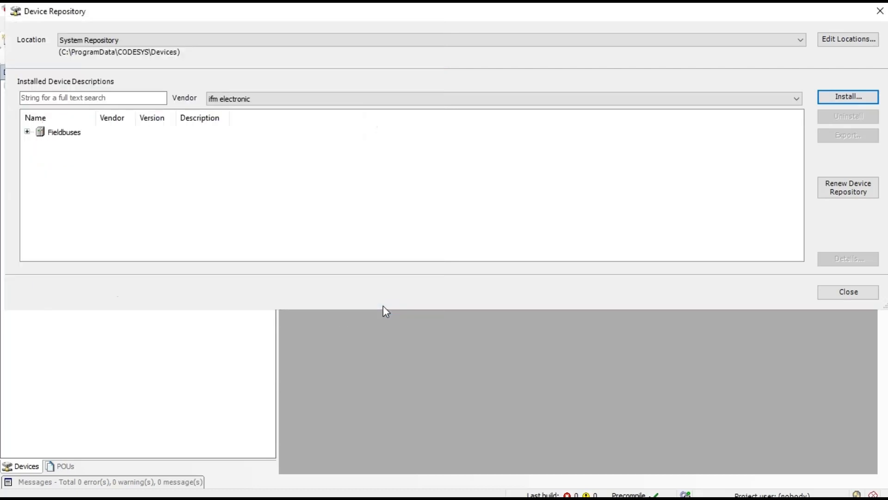
Step: Find AL1103 under Fieldbuses > Profinet IO Slave > I/O > ifm electronic, then close the repository
{"action": "left_click", "coordinate": [28, 132]}
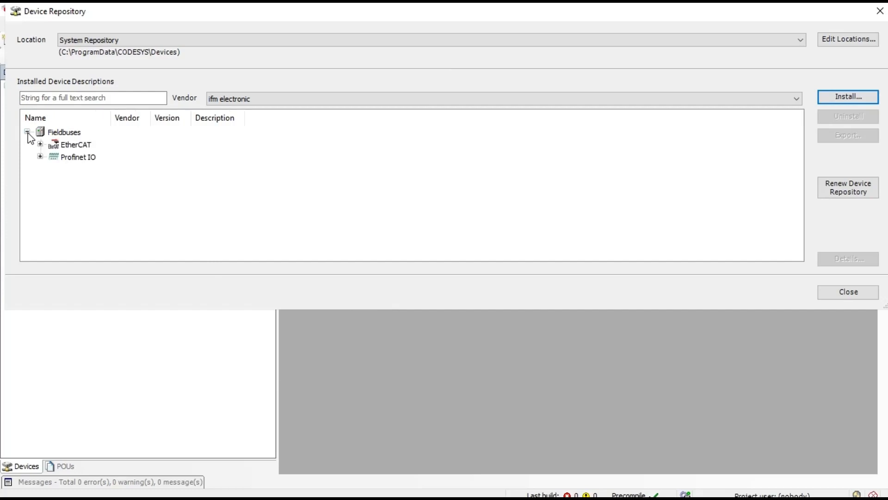
{"action": "left_click", "coordinate": [40, 157]}
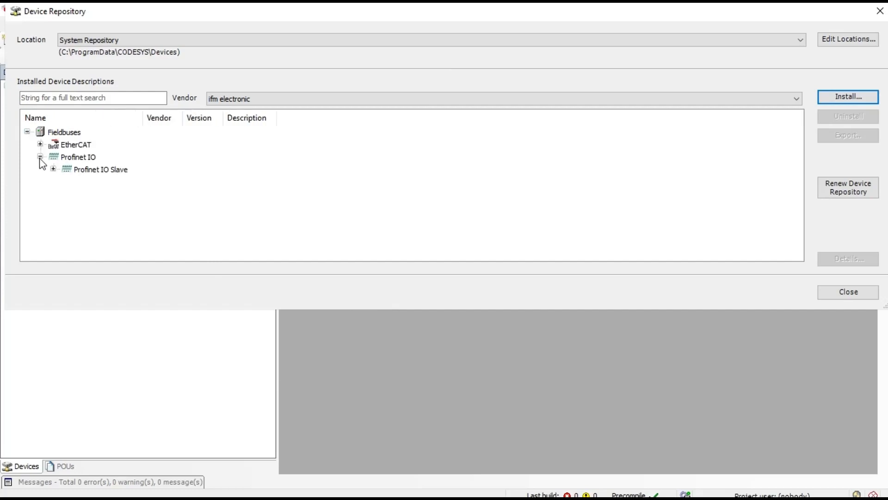
{"action": "left_click", "coordinate": [53, 169]}
{"action": "left_click", "coordinate": [67, 182]}
{"action": "left_click", "coordinate": [80, 194]}
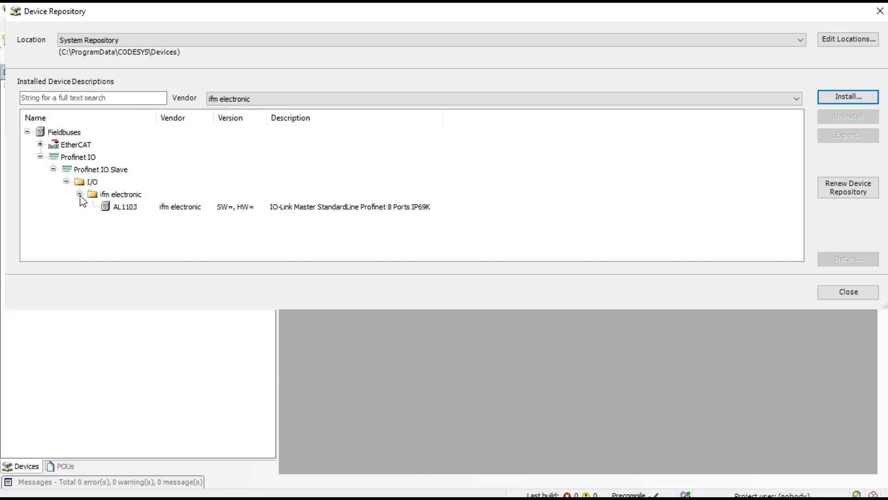
{"action": "left_click", "coordinate": [106, 197]}
{"action": "left_click", "coordinate": [123, 211]}
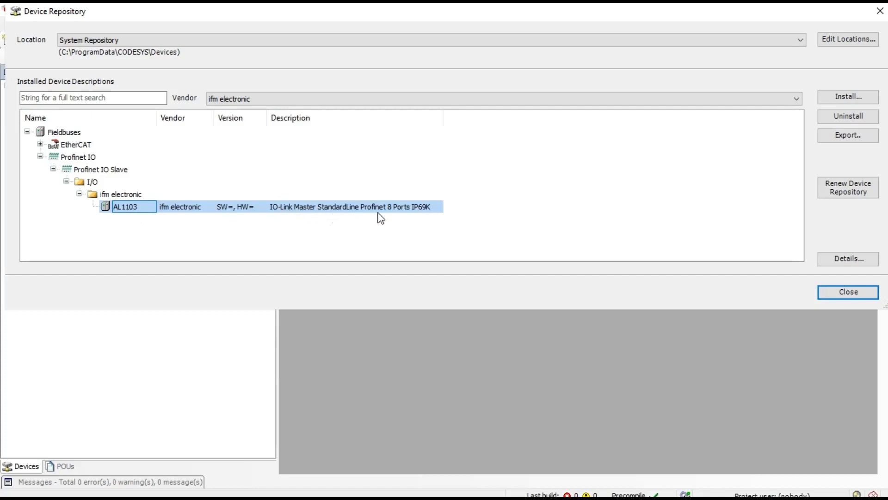
{"action": "left_click", "coordinate": [824, 292]}
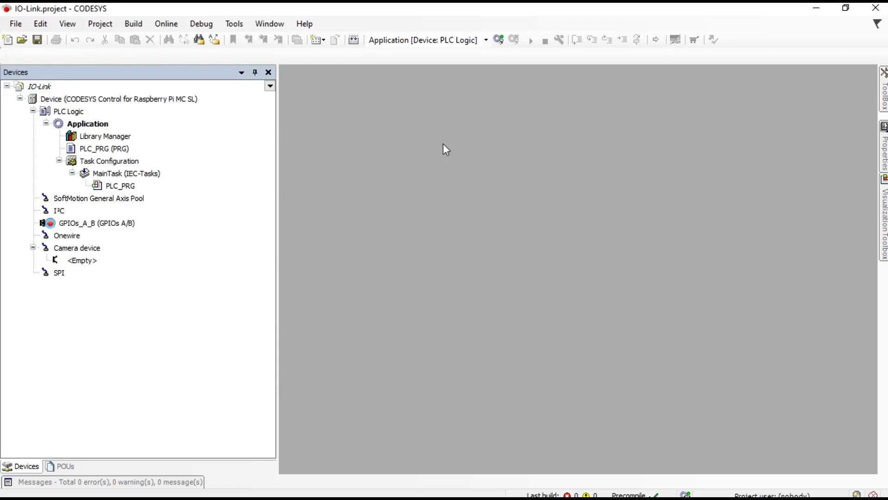
Step: Scan the network and set the raspberrypi controller as the Device's target
{"action": "left_click", "coordinate": [118, 99]}
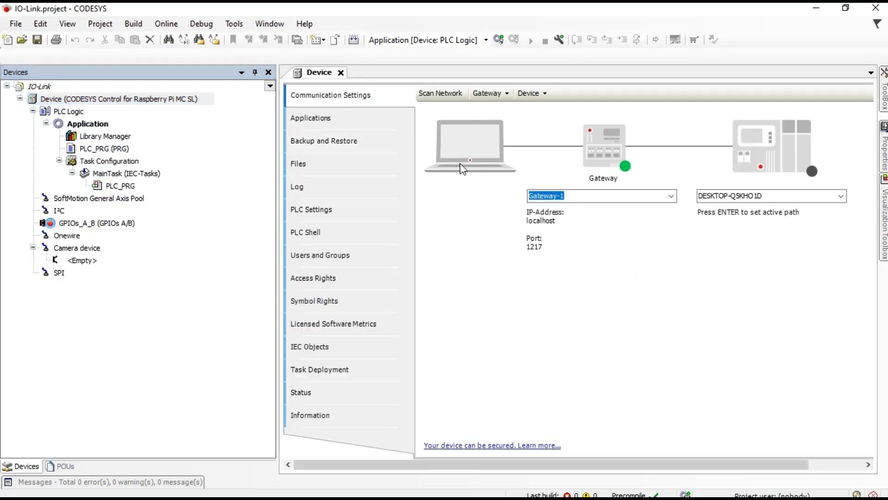
{"action": "left_click", "coordinate": [449, 95]}
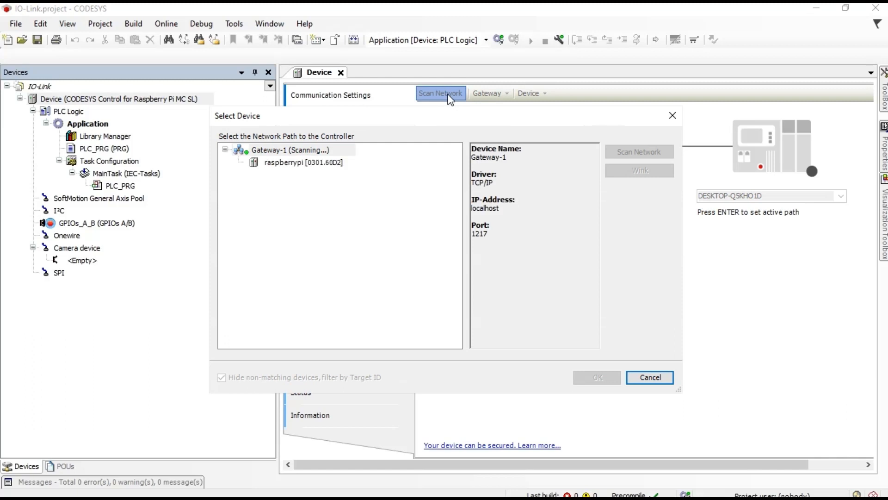
{"action": "left_click", "coordinate": [280, 163]}
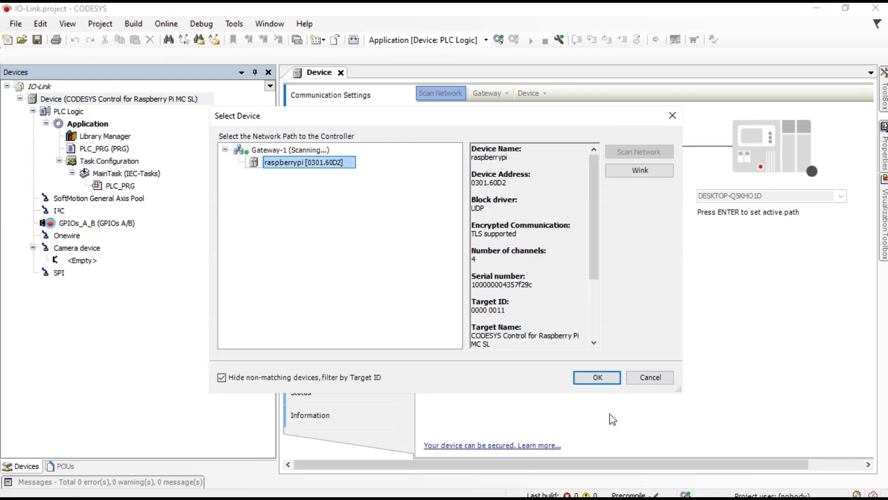
{"action": "left_click", "coordinate": [610, 380]}
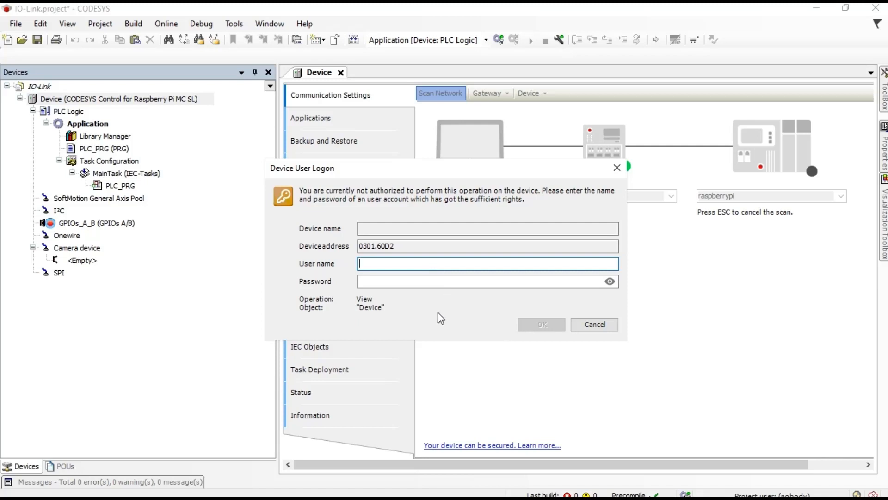
Step: Log on to the controller with the device user name and password
{"action": "type", "text": "pi"}
{"action": "key", "text": "Tab"}
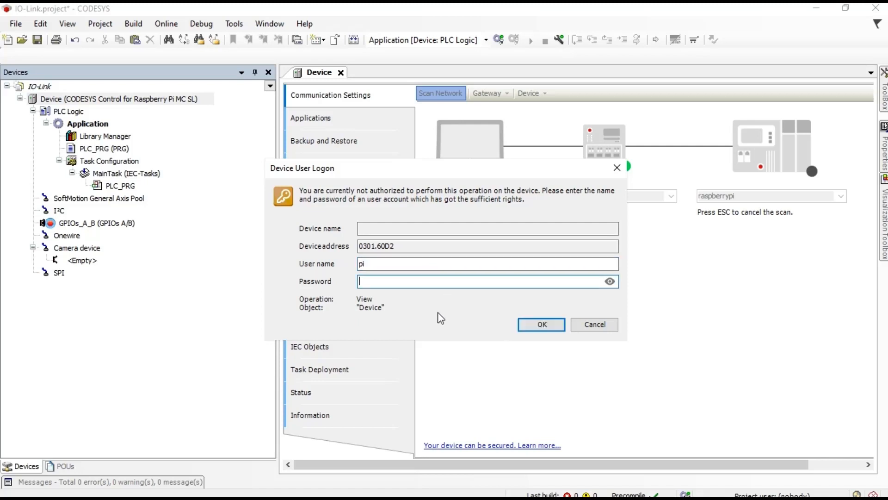
{"action": "type", "text": "raspberr"}
{"action": "left_click", "coordinate": [534, 325]}
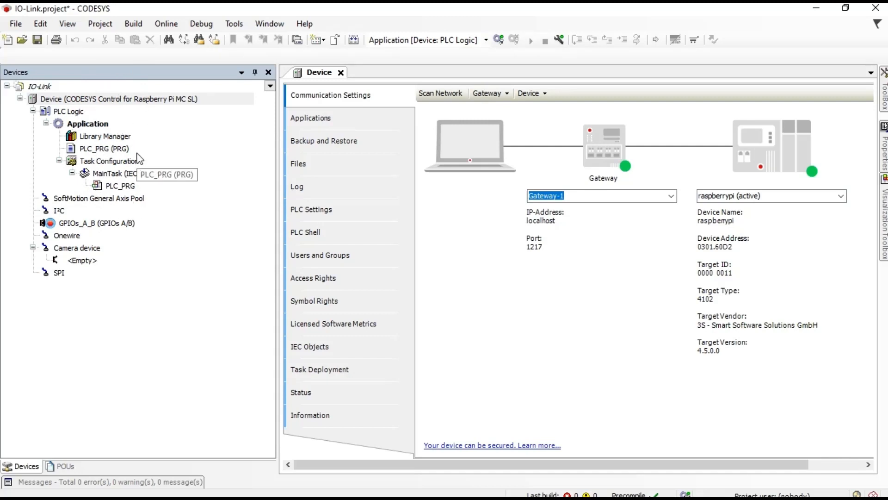
{"action": "left_click", "coordinate": [126, 103]}
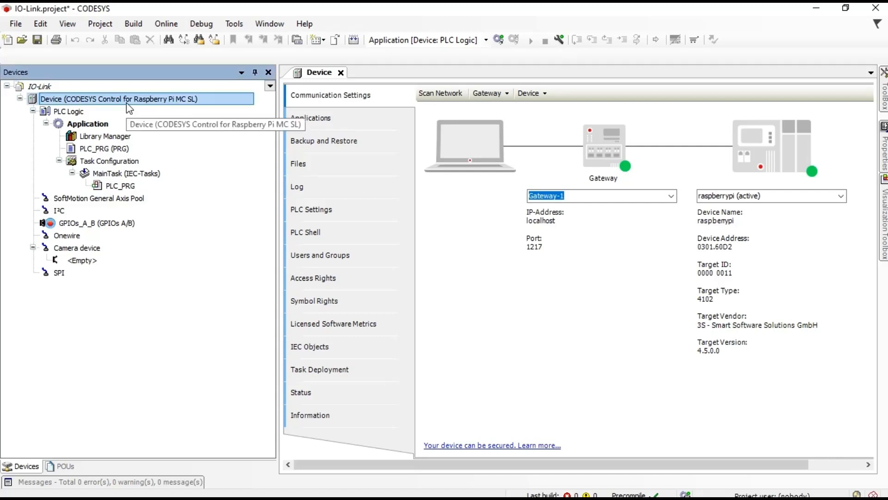
{"action": "right_click", "coordinate": [127, 105]}
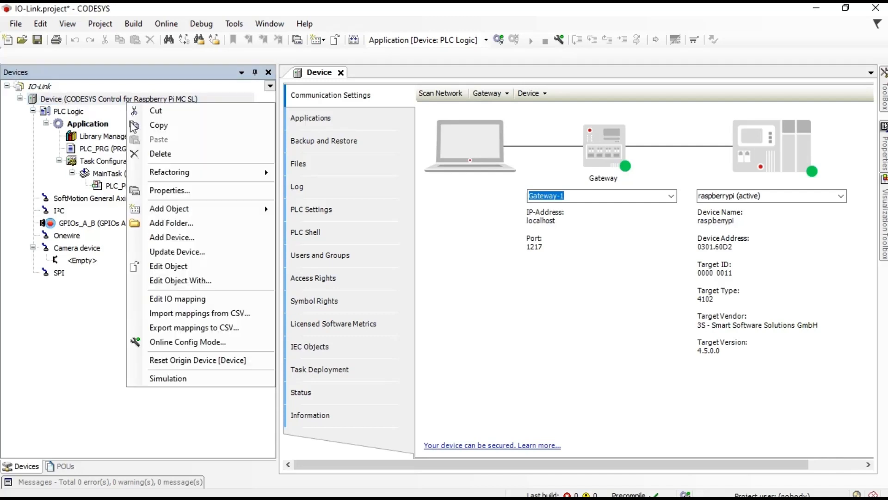
Step: Add the 3S - Smart Software Solutions GmbH Ethernet adapter (Fieldbuses > Ethernet Adapter) under Device
{"action": "mouse_move", "coordinate": [213, 208]}
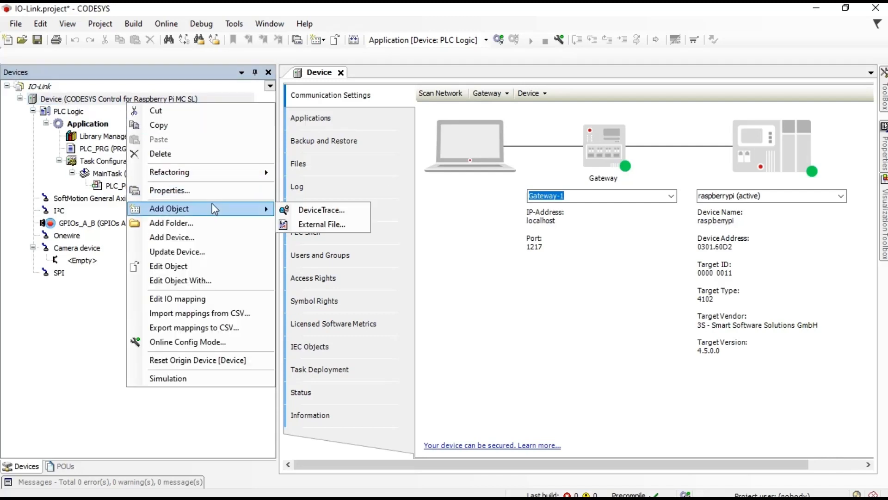
{"action": "left_click", "coordinate": [212, 243]}
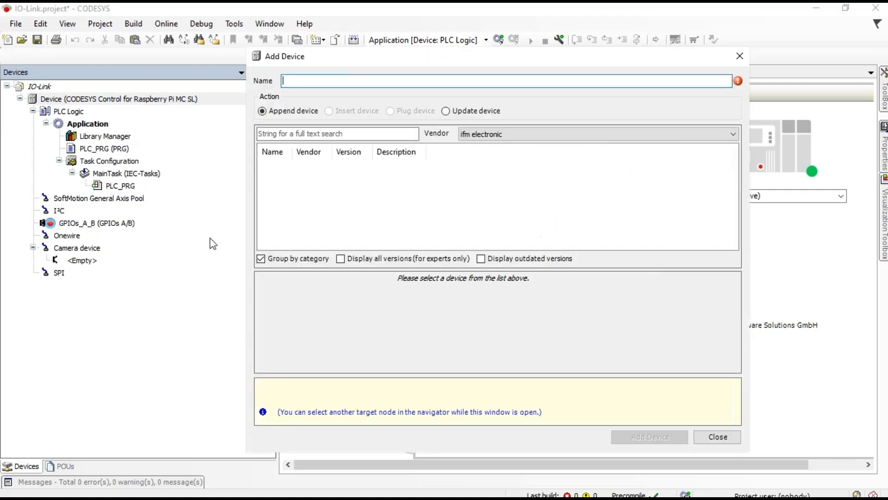
{"action": "left_click", "coordinate": [521, 137]}
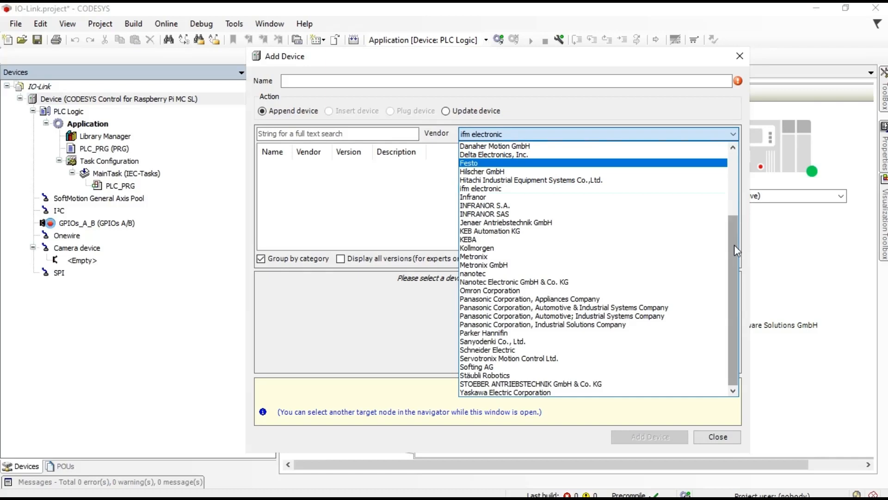
{"action": "left_click_drag", "start_coordinate": [734, 245], "coordinate": [737, 167]}
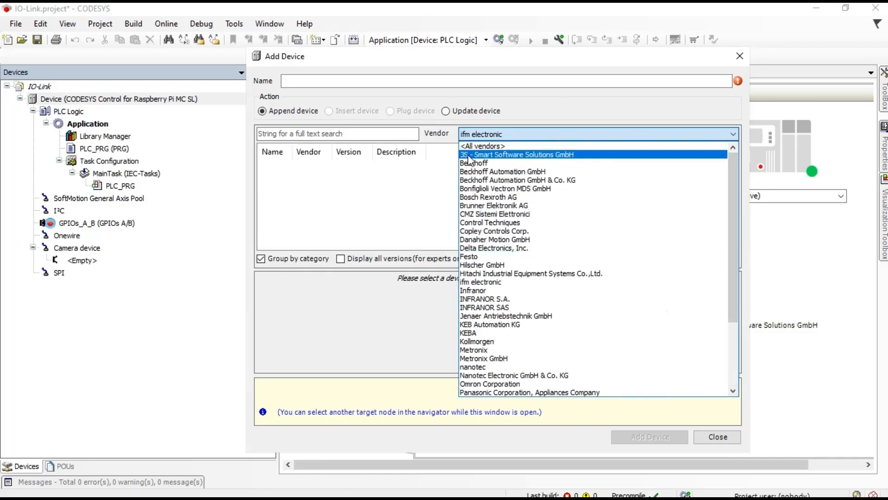
{"action": "left_click", "coordinate": [524, 155]}
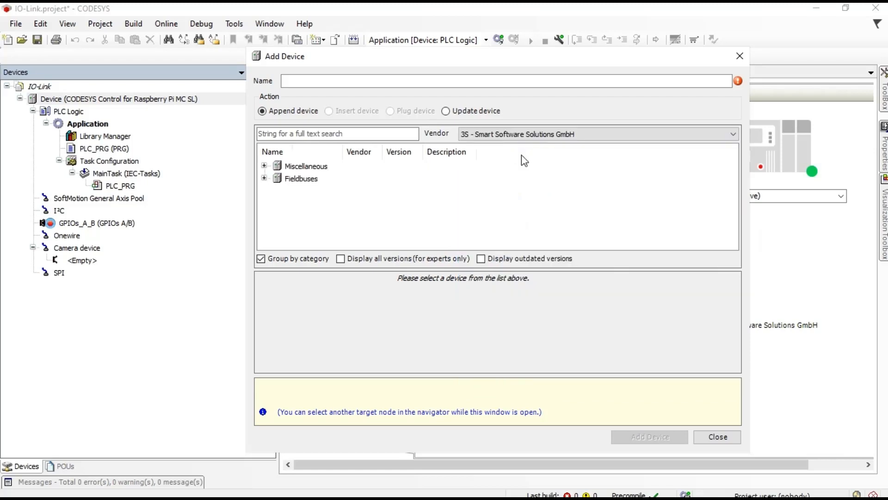
{"action": "left_click", "coordinate": [264, 179]}
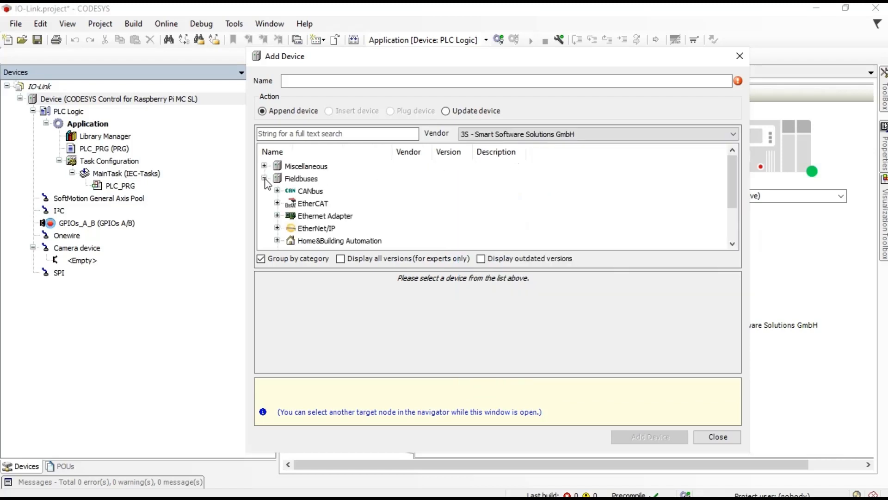
{"action": "left_click", "coordinate": [277, 216]}
{"action": "left_click", "coordinate": [306, 229]}
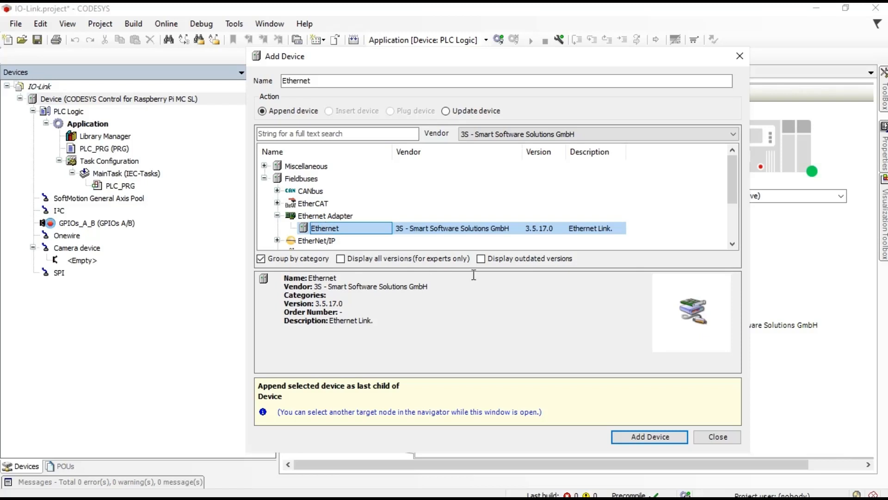
{"action": "left_click", "coordinate": [649, 436]}
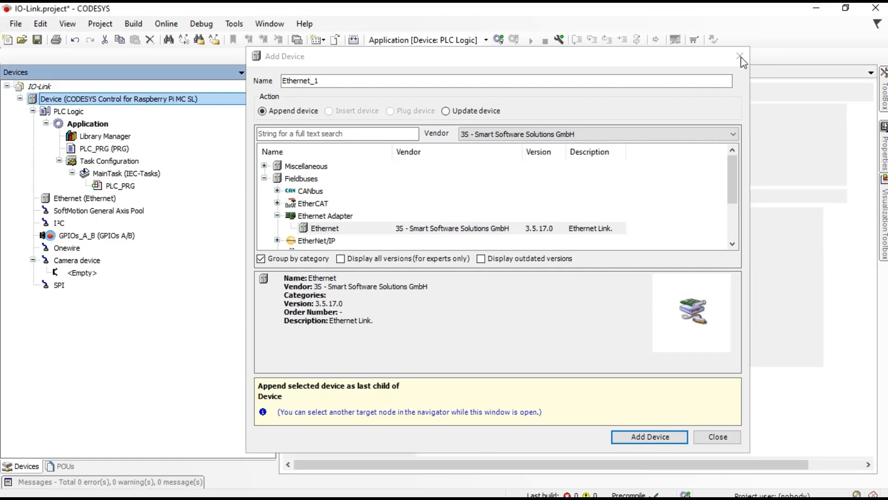
{"action": "left_click", "coordinate": [717, 436]}
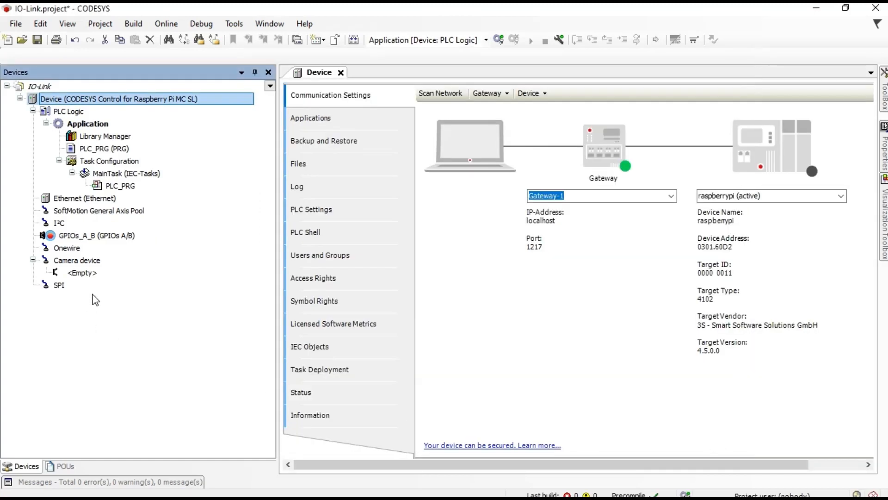
Step: Open the Ethernet adapter's settings and inspect the eth0 and wlan0 interfaces without choosing one
{"action": "left_click", "coordinate": [88, 198]}
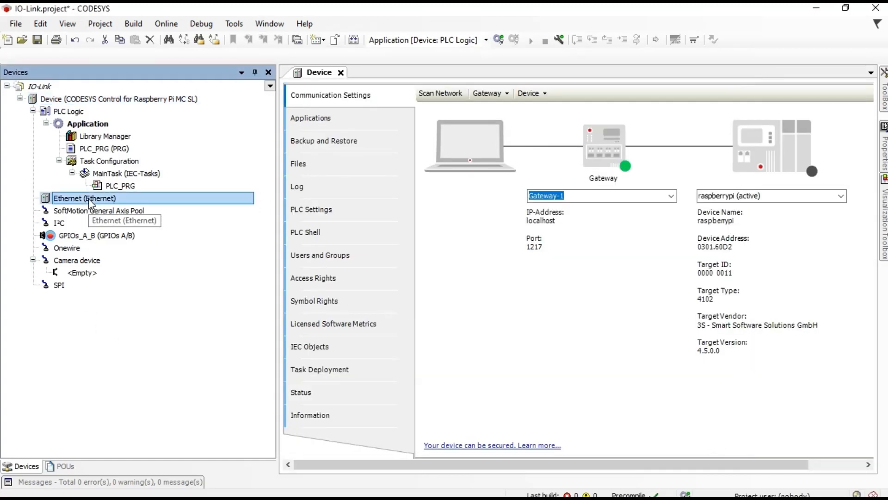
{"action": "double_click", "coordinate": [84, 199]}
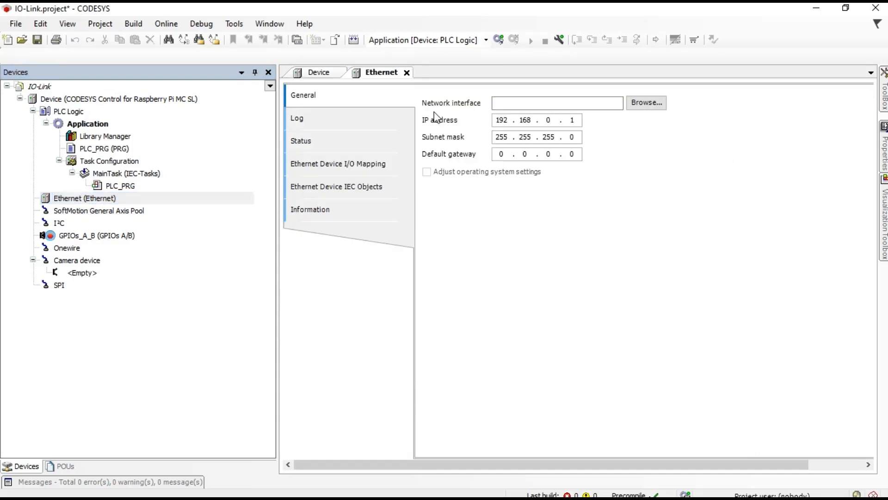
{"action": "left_click", "coordinate": [644, 103]}
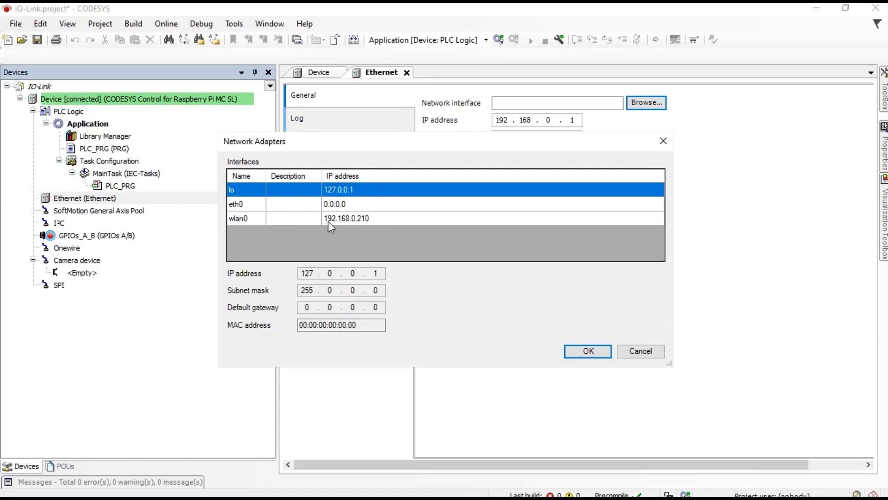
{"action": "left_click", "coordinate": [332, 220]}
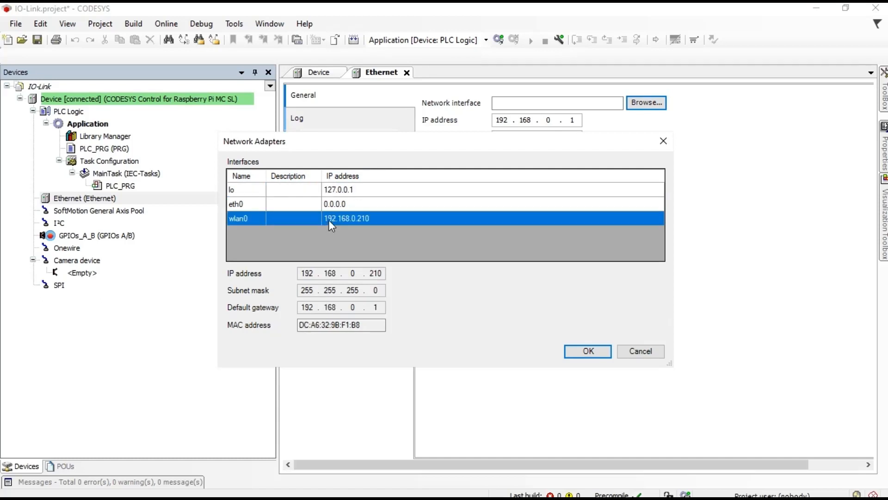
{"action": "left_click", "coordinate": [298, 205]}
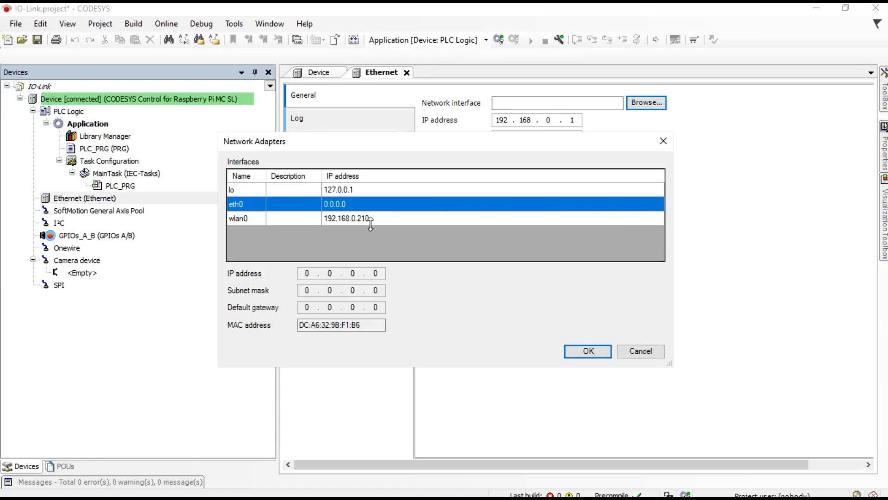
{"action": "left_click", "coordinate": [350, 220]}
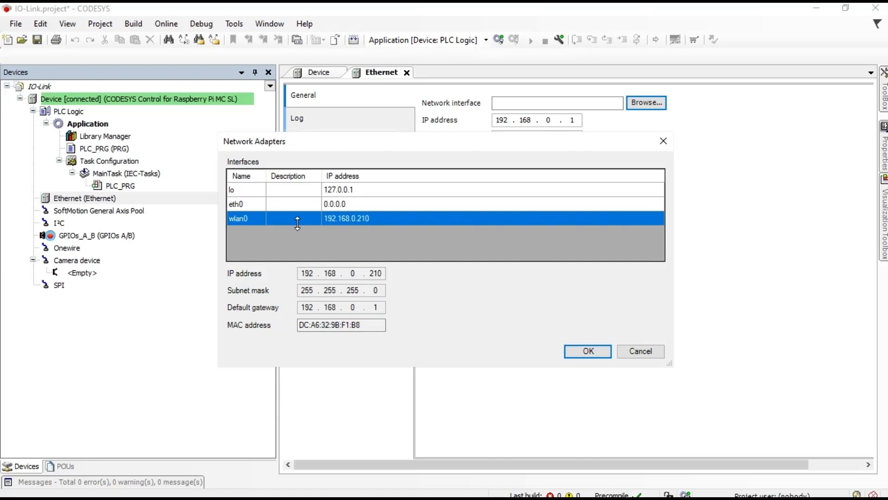
{"action": "left_click", "coordinate": [344, 209]}
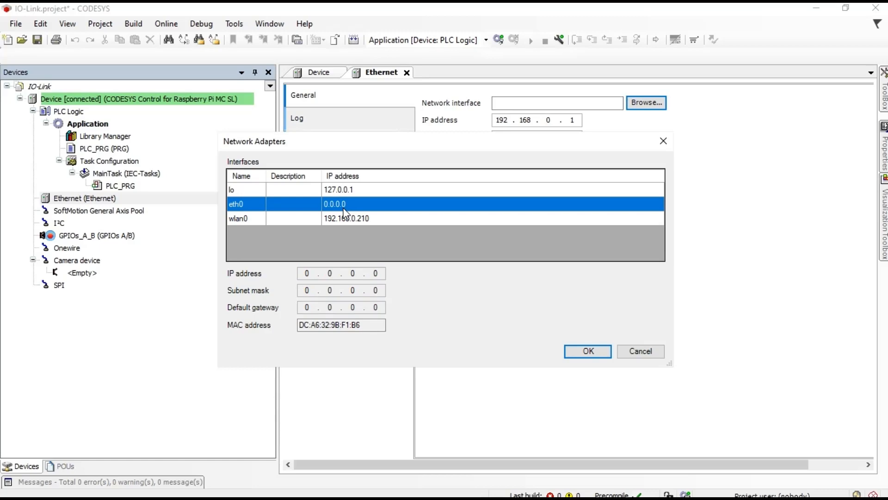
{"action": "left_click", "coordinate": [640, 353]}
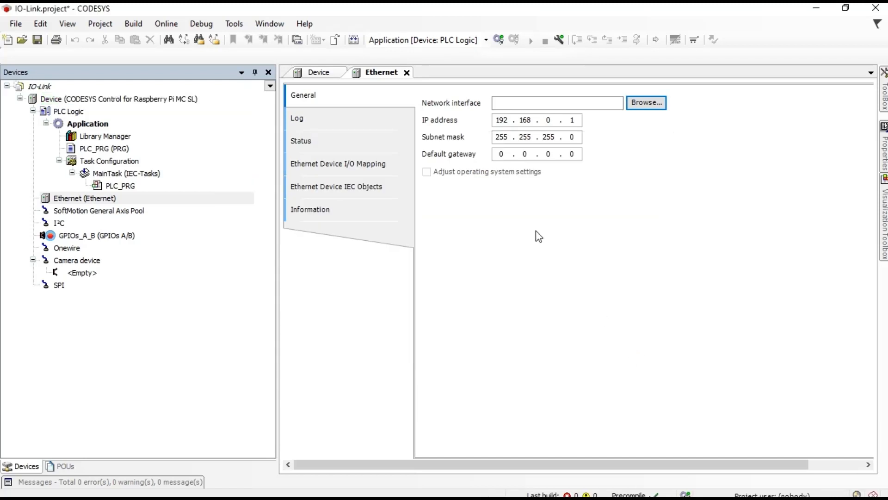
Step: Bind the Ethernet adapter to eth0, getting past the connection error and address-mismatch prompt
{"action": "left_click", "coordinate": [637, 102]}
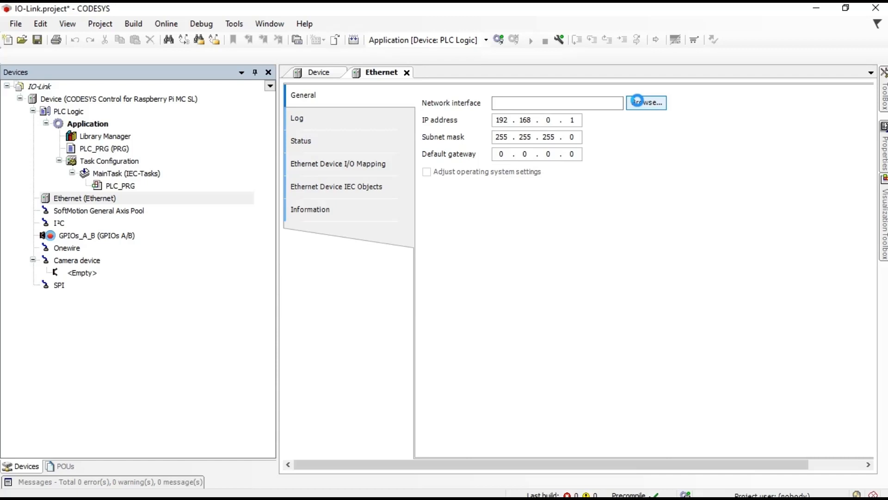
{"action": "left_click", "coordinate": [561, 308]}
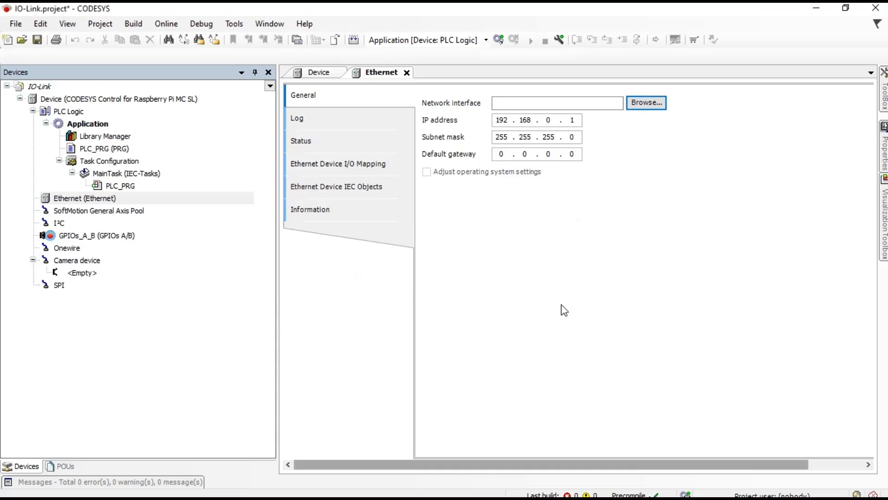
{"action": "left_click", "coordinate": [654, 103]}
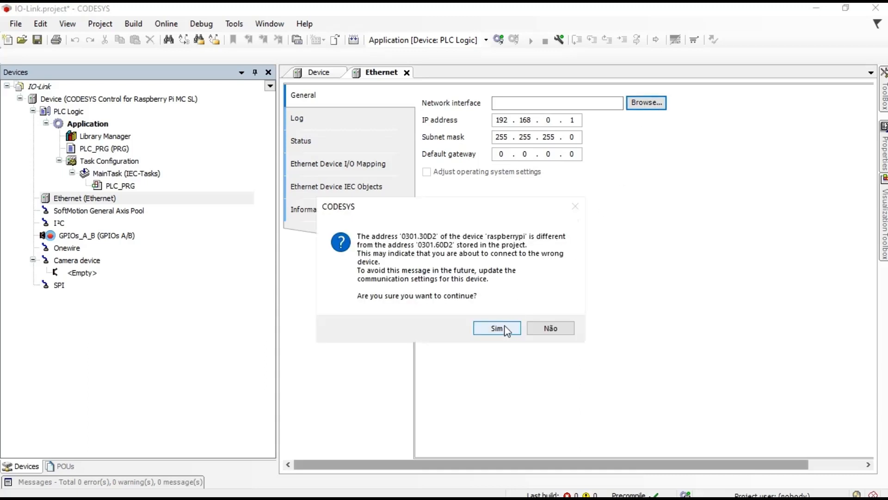
{"action": "left_click", "coordinate": [497, 328]}
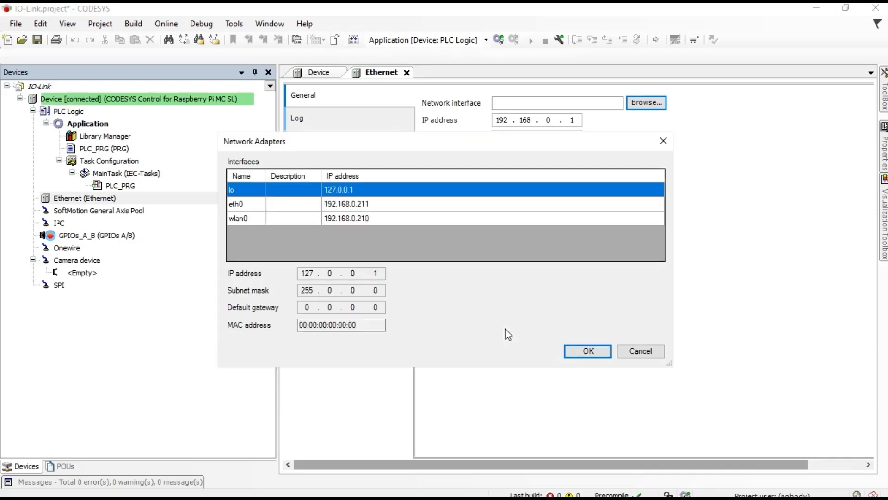
{"action": "left_click", "coordinate": [343, 208]}
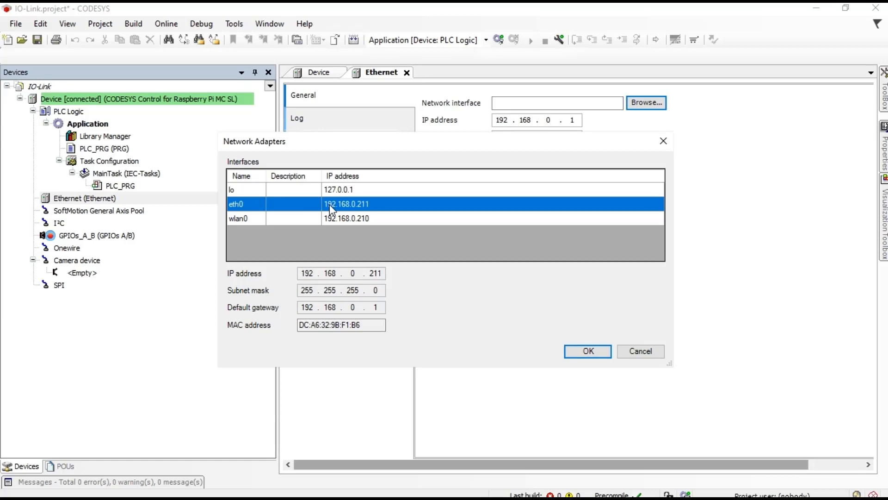
{"action": "left_click", "coordinate": [597, 354]}
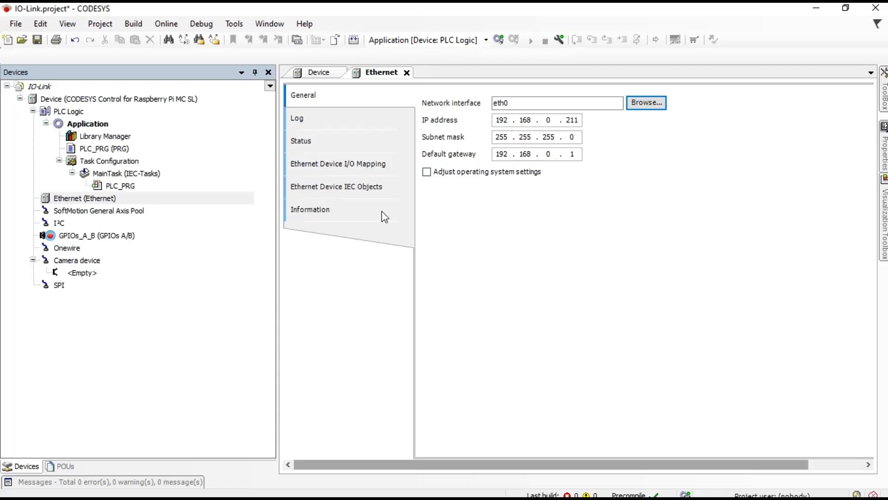
Step: Add a Profinet IO Master PN-Controller device under the Ethernet adapter
{"action": "left_click", "coordinate": [105, 200]}
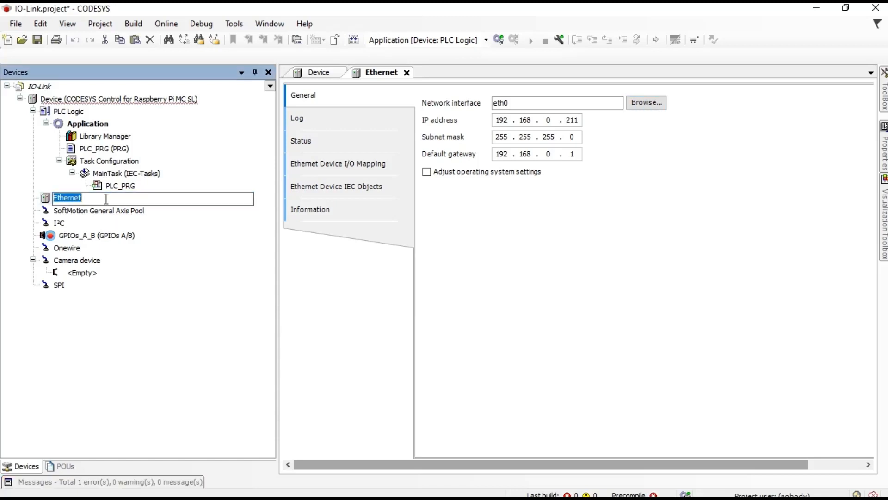
{"action": "left_click", "coordinate": [148, 237]}
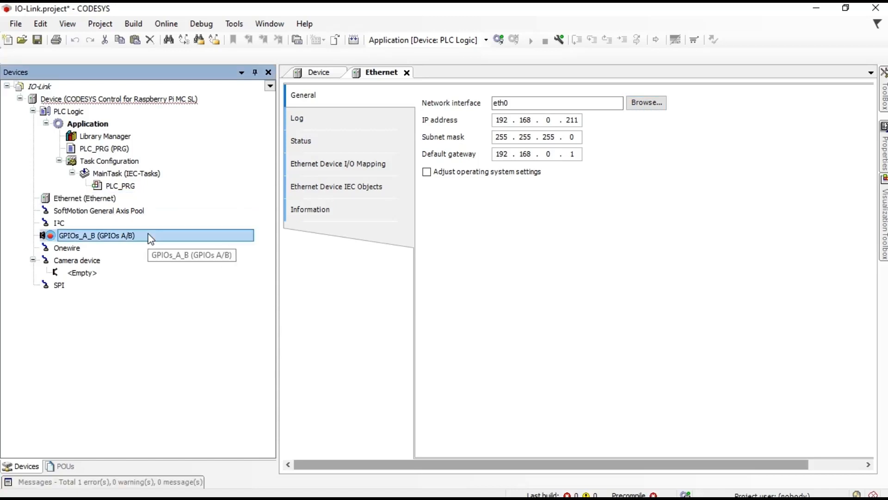
{"action": "left_click", "coordinate": [105, 201]}
{"action": "right_click", "coordinate": [105, 200]}
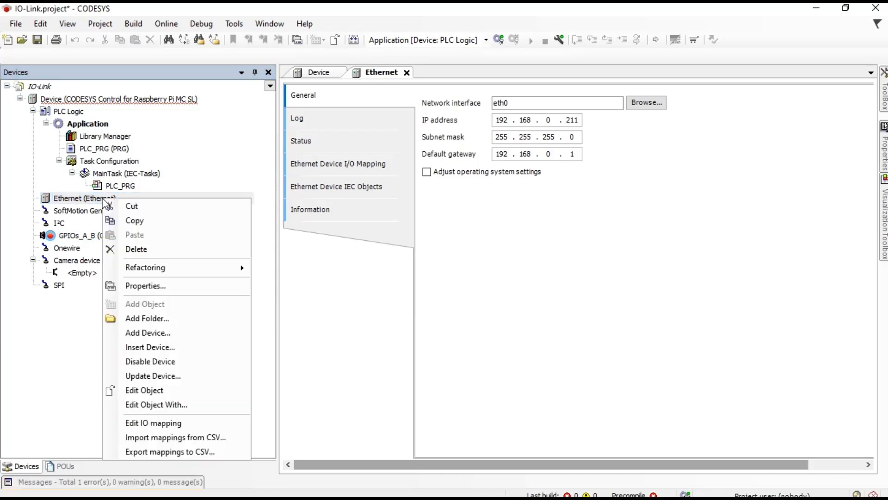
{"action": "left_click", "coordinate": [172, 334]}
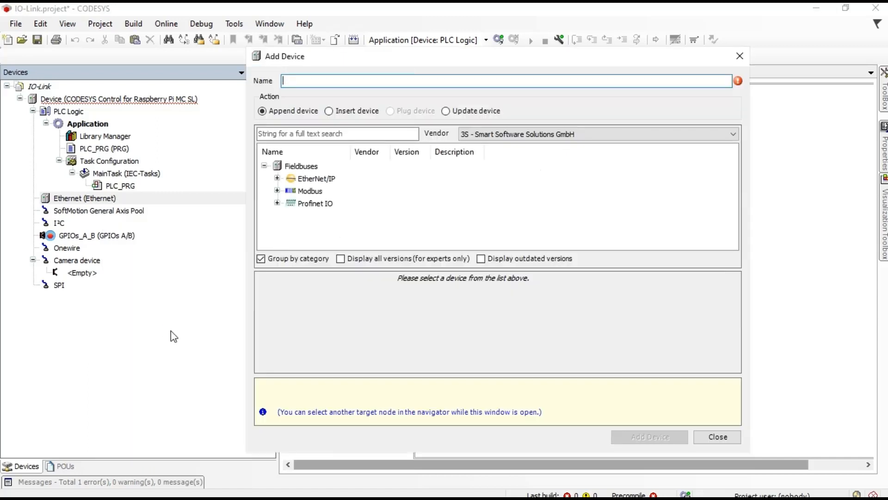
{"action": "left_click", "coordinate": [277, 204]}
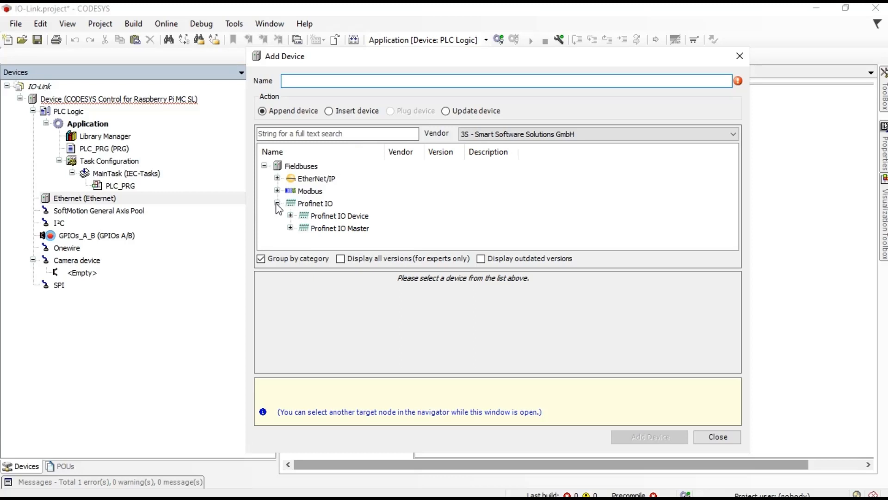
{"action": "left_click", "coordinate": [290, 228]}
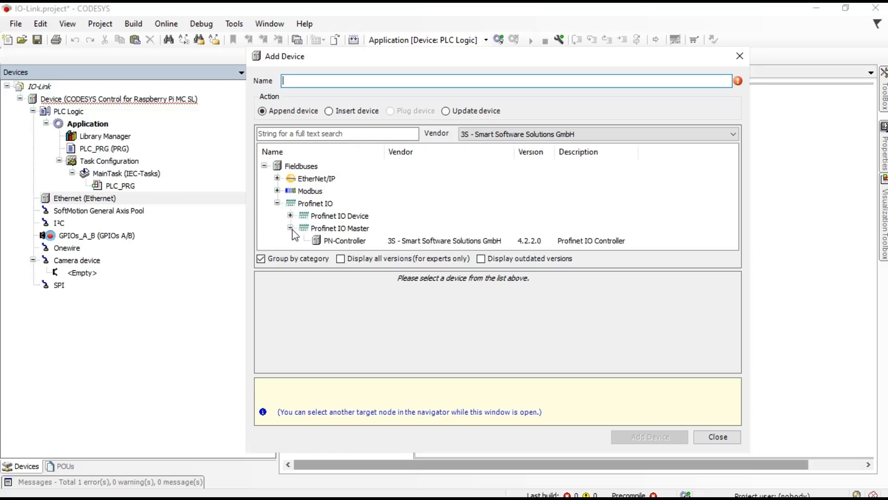
{"action": "left_click", "coordinate": [416, 241]}
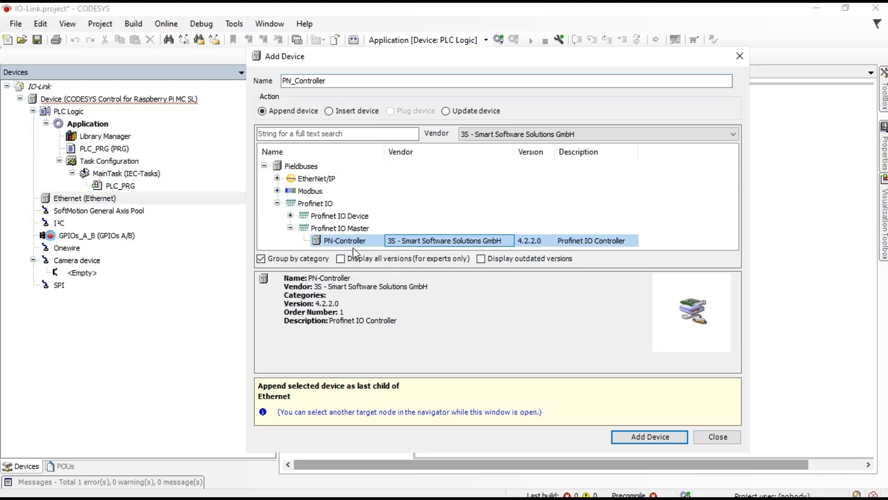
{"action": "left_click", "coordinate": [645, 437]}
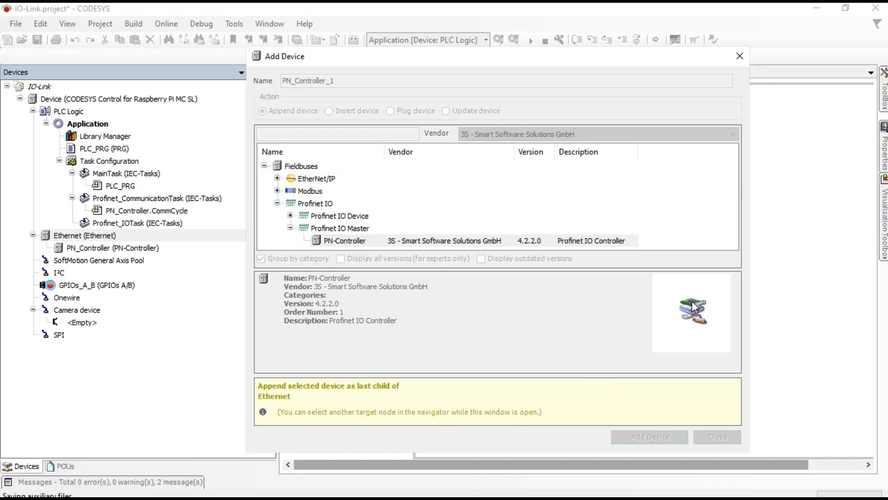
{"action": "left_click", "coordinate": [740, 56]}
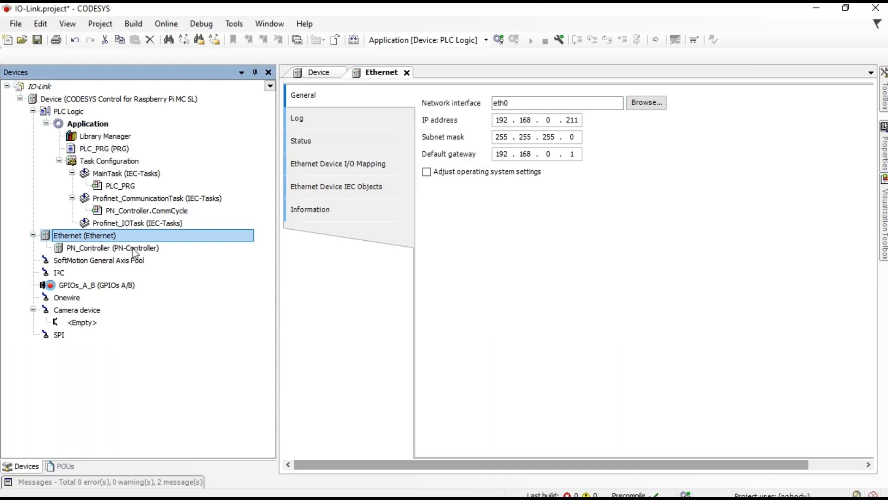
Step: Review PN_Controller's General settings (station controller, slaves 192.168.0.2–192.168.0.254), check DroidCam, and save the project
{"action": "left_click", "coordinate": [134, 249]}
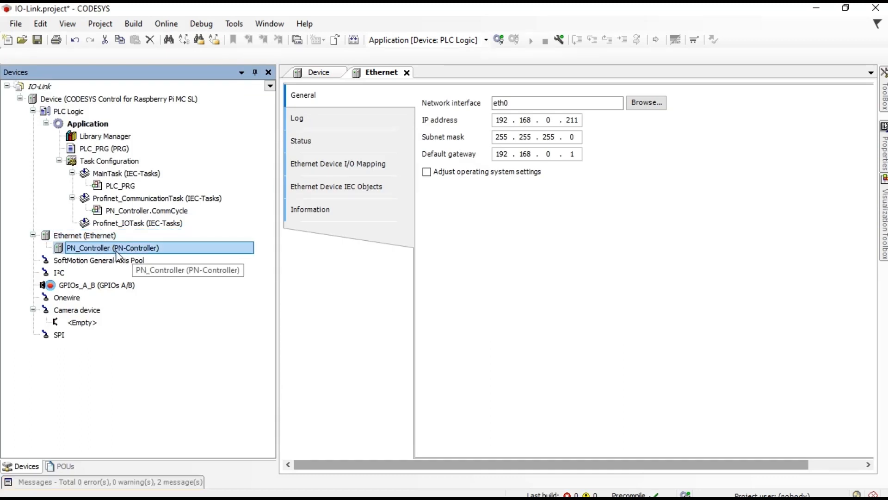
{"action": "double_click", "coordinate": [122, 250]}
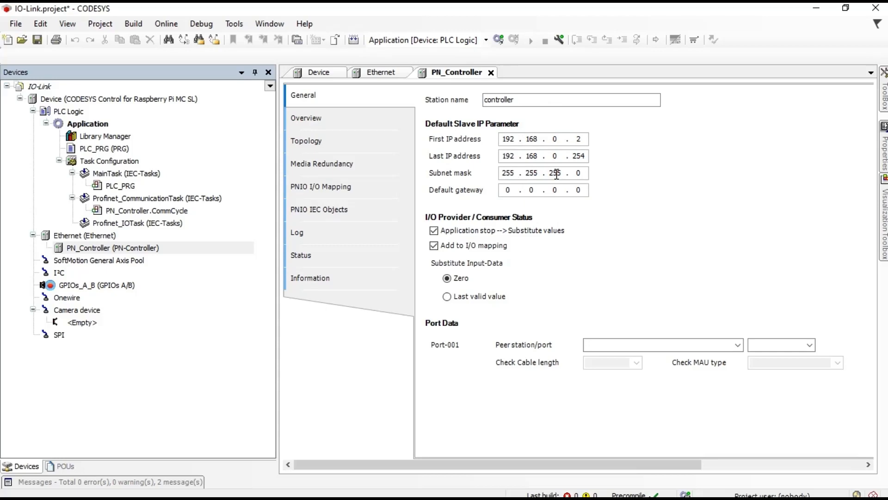
{"action": "left_click", "coordinate": [459, 492]}
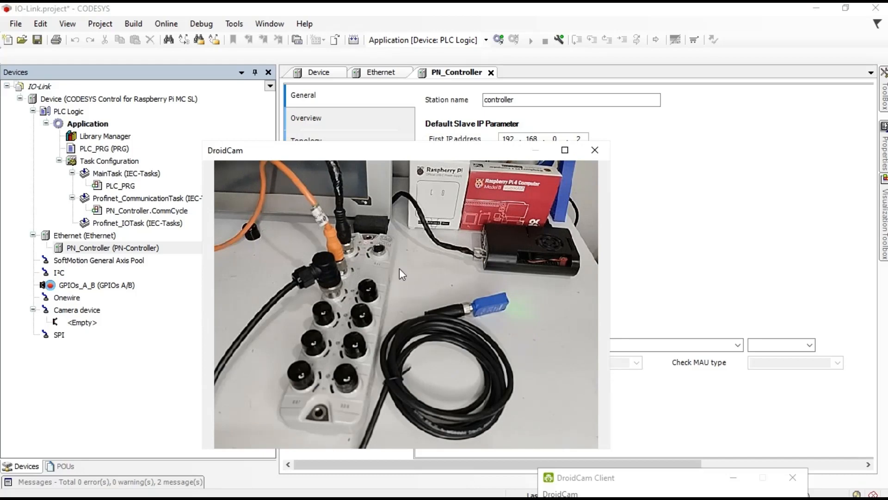
{"action": "left_click", "coordinate": [684, 173]}
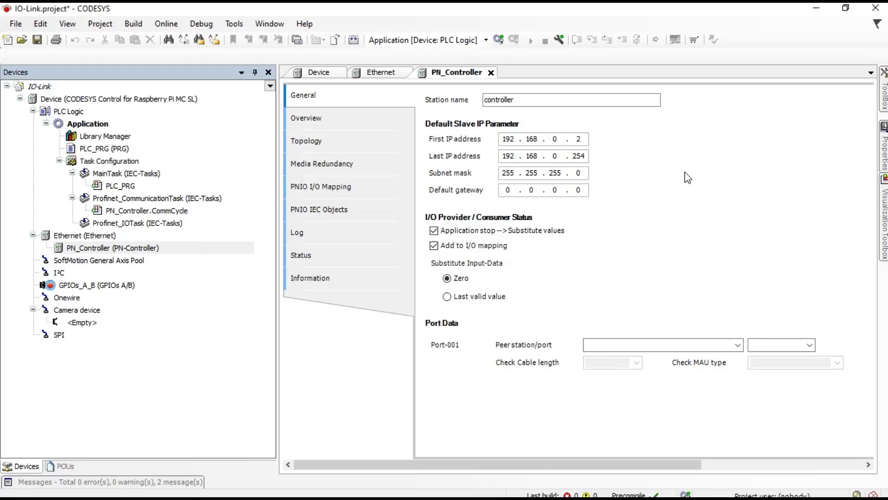
{"action": "left_click", "coordinate": [88, 102]}
{"action": "left_click", "coordinate": [37, 40]}
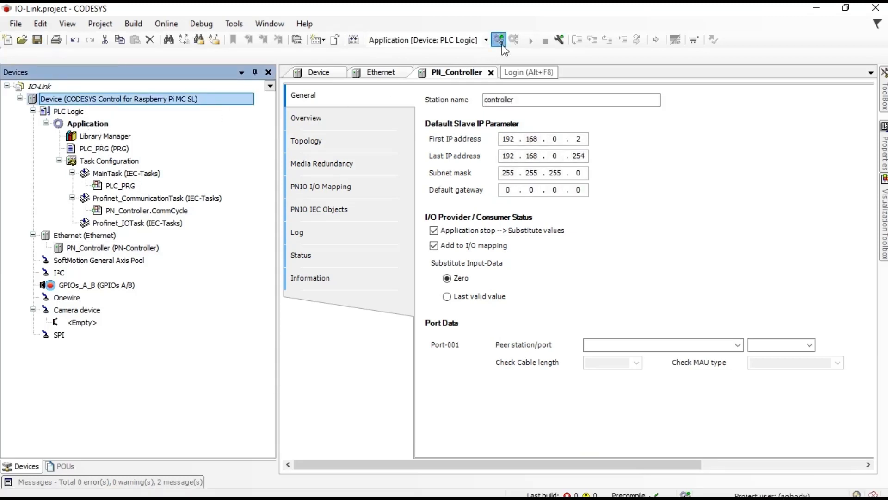
Step: Log in to the Raspberry Pi despite the address mismatch and download the new application
{"action": "left_click", "coordinate": [499, 41]}
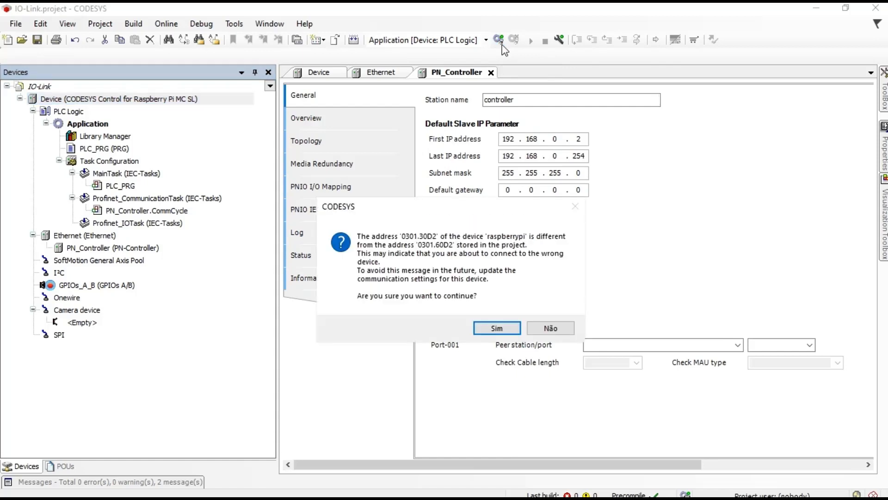
{"action": "left_click", "coordinate": [497, 328]}
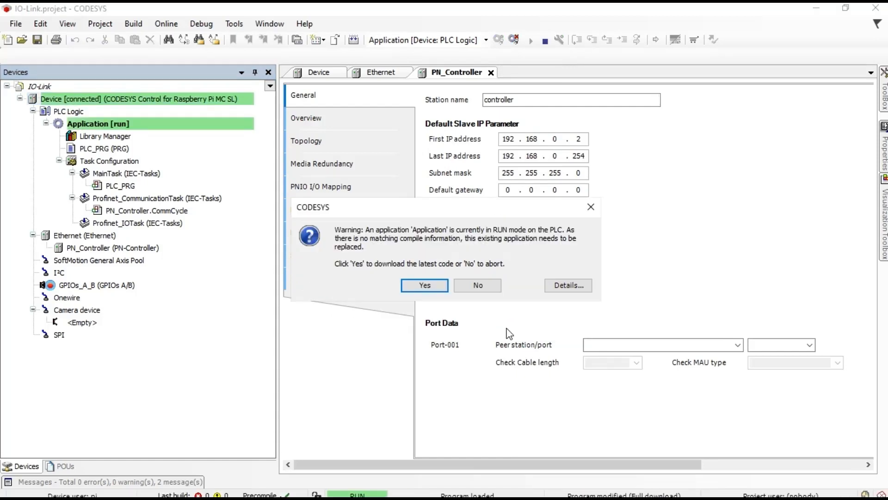
{"action": "left_click", "coordinate": [424, 285]}
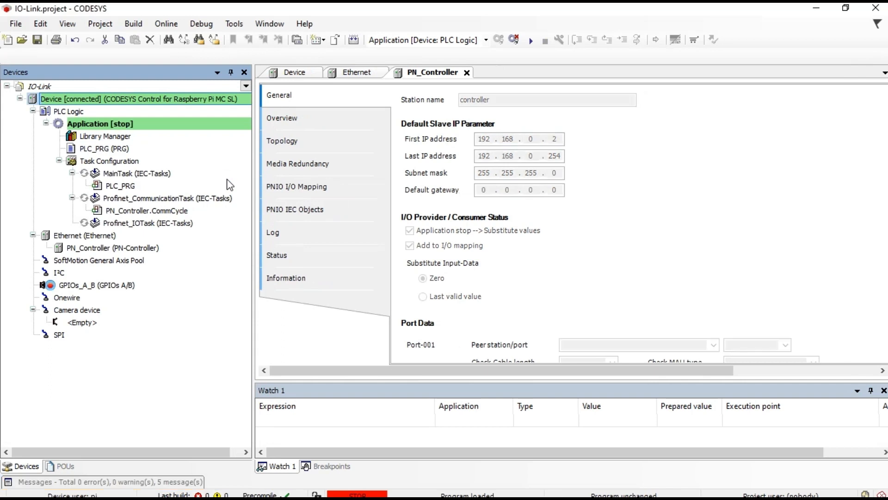
Step: Start the application, then collapse the Profinet task and select PN_Controller
{"action": "left_click", "coordinate": [531, 41]}
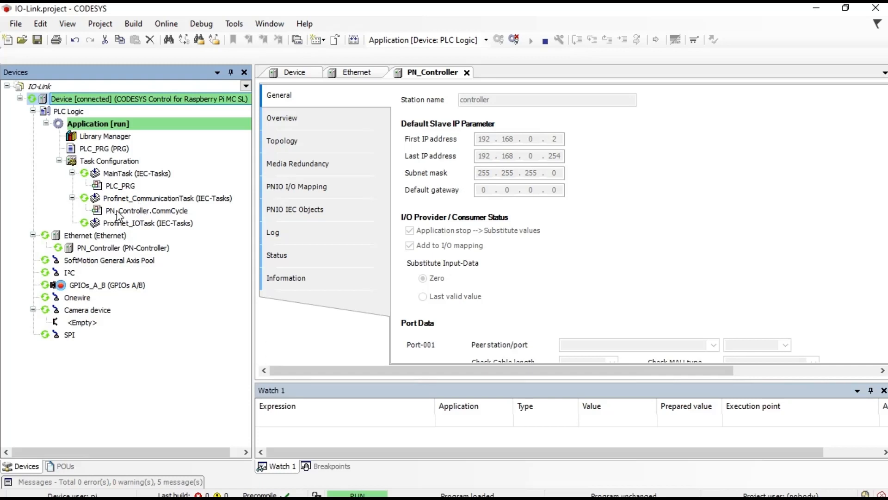
{"action": "left_click", "coordinate": [72, 199]}
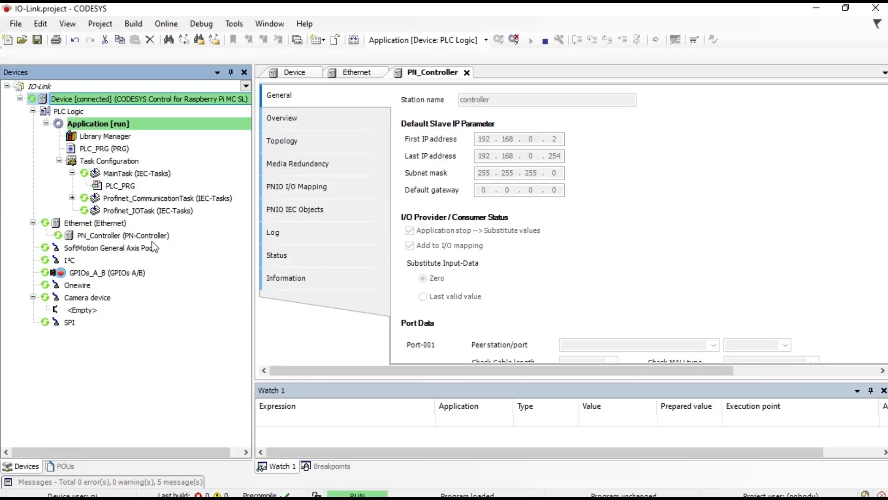
{"action": "left_click", "coordinate": [140, 235]}
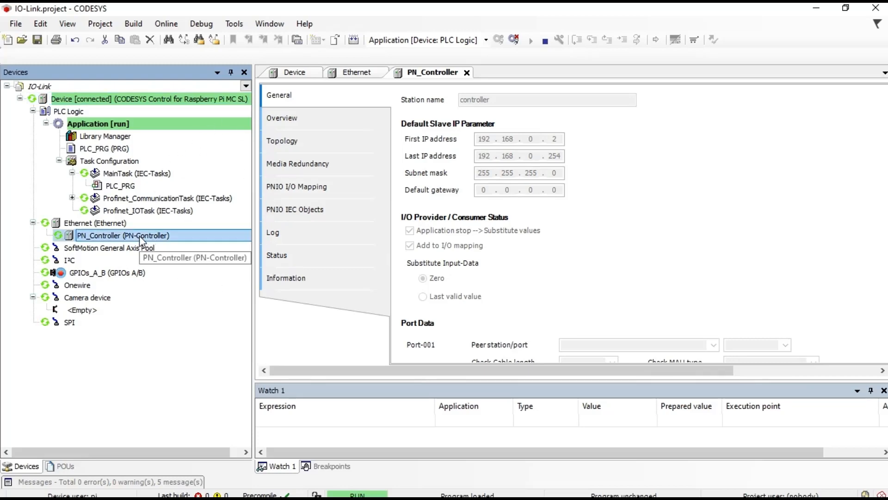
Step: Scan for devices from PN_Controller and select the found ifm IO-Link Master AL1103
{"action": "right_click", "coordinate": [139, 235]}
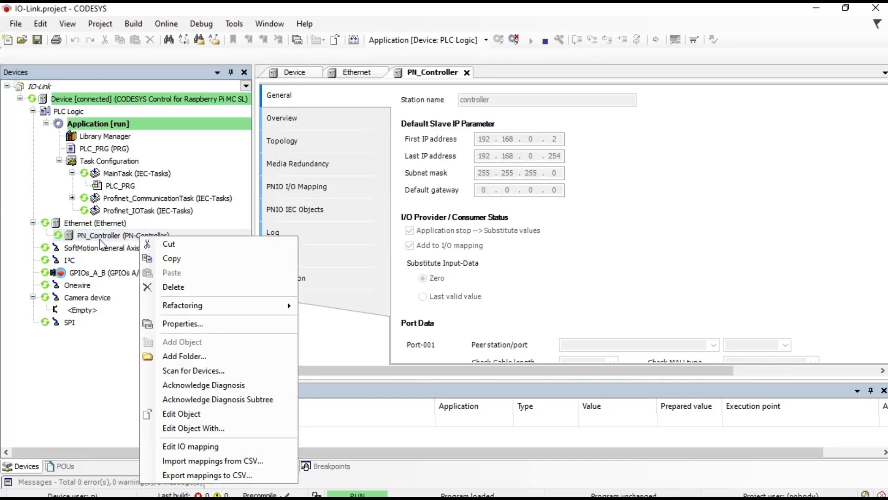
{"action": "mouse_move", "coordinate": [187, 309]}
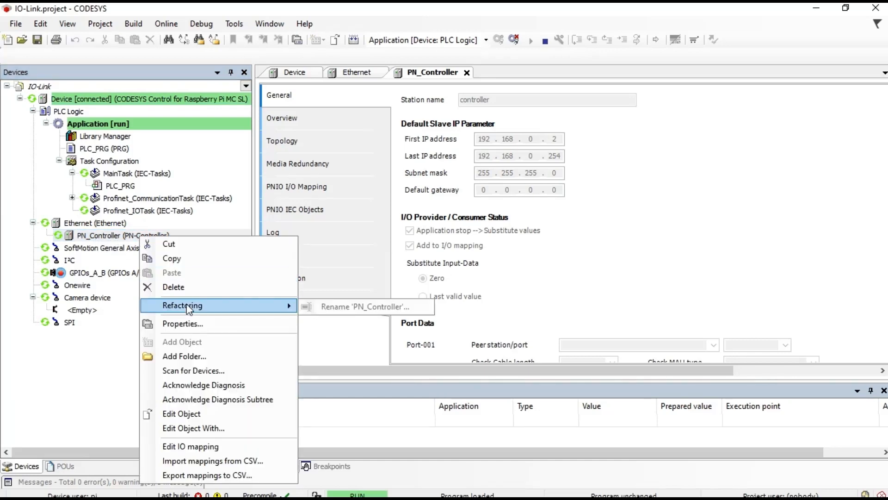
{"action": "left_click", "coordinate": [186, 372]}
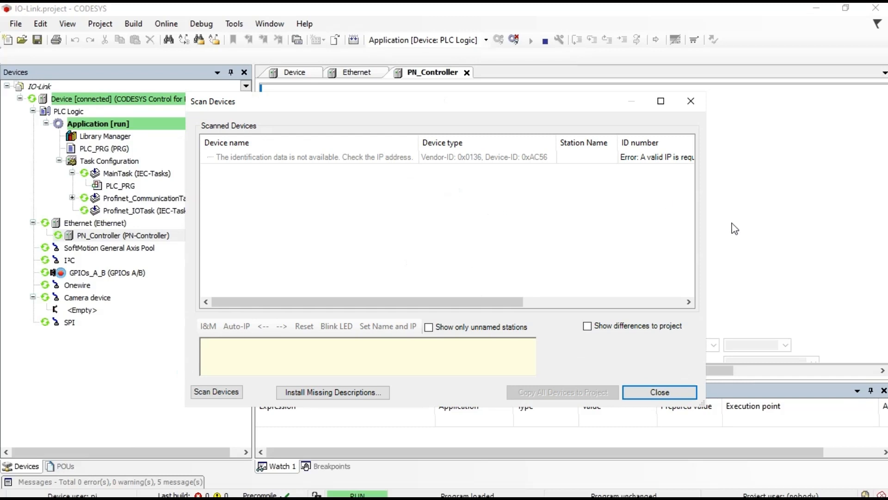
{"action": "left_click_drag", "start_coordinate": [706, 208], "coordinate": [883, 188]}
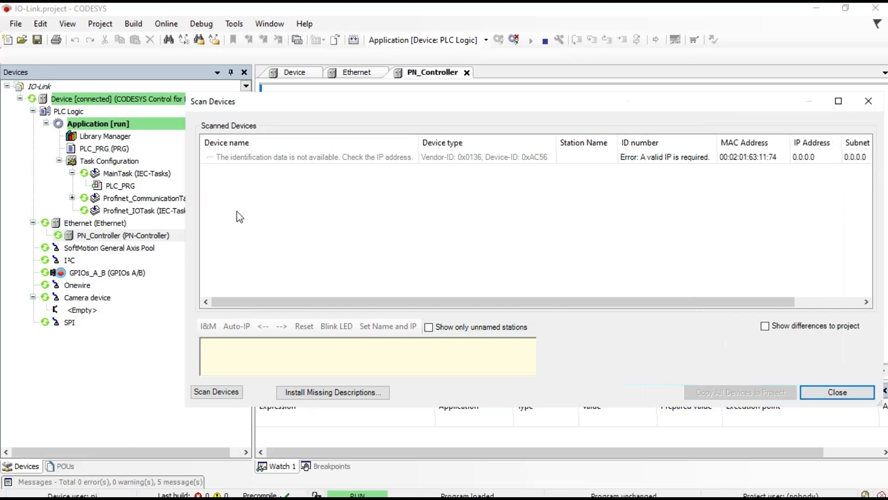
{"action": "left_click_drag", "start_coordinate": [185, 210], "coordinate": [32, 212]}
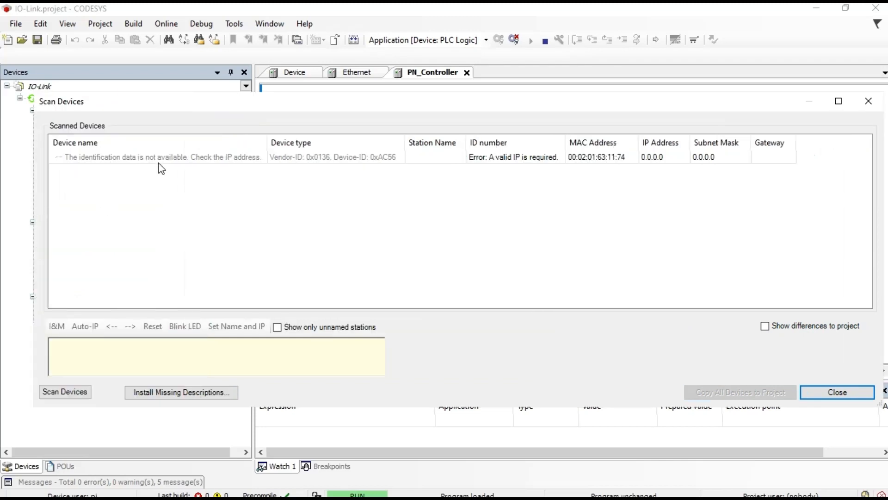
{"action": "left_click", "coordinate": [293, 162]}
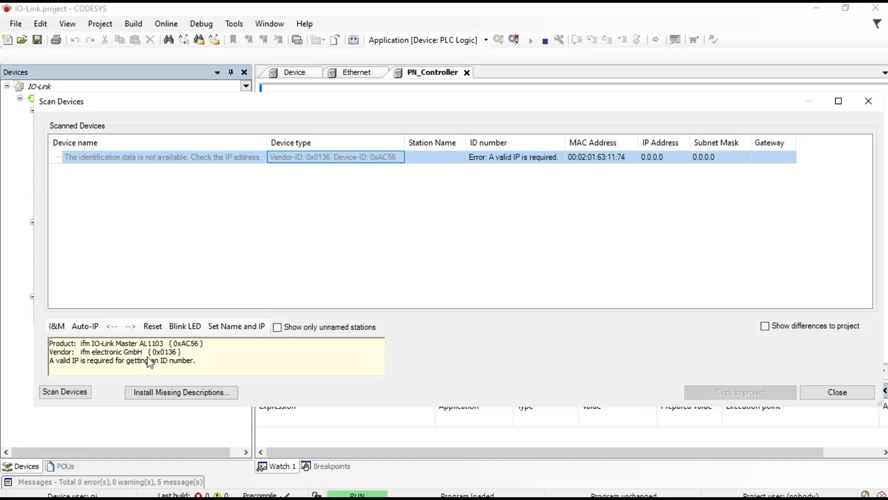
{"action": "left_click", "coordinate": [442, 159]}
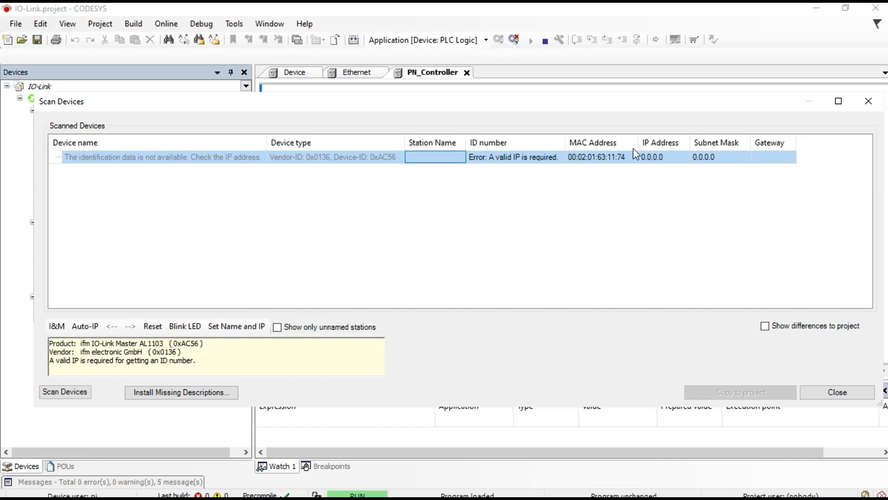
Step: Give the scanned master the station name al1103
{"action": "left_click", "coordinate": [434, 158]}
{"action": "type", "text": "al110"}
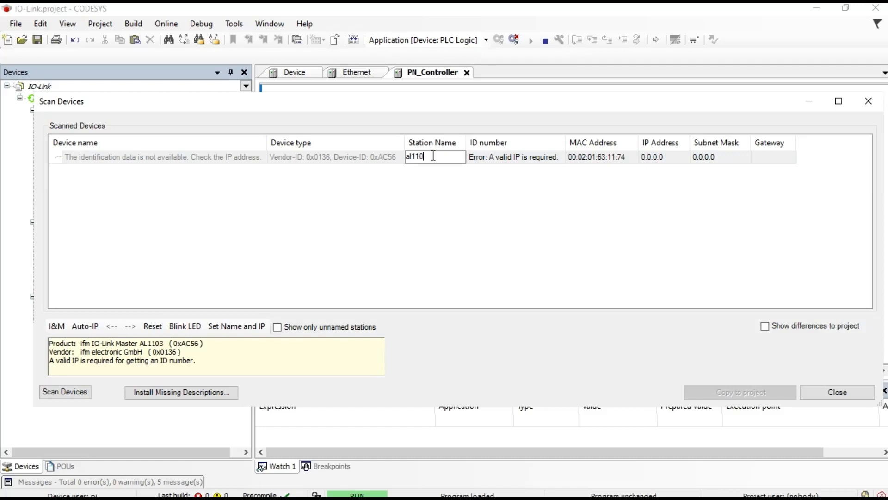
{"action": "type", "text": "3"}
{"action": "left_click", "coordinate": [439, 186]}
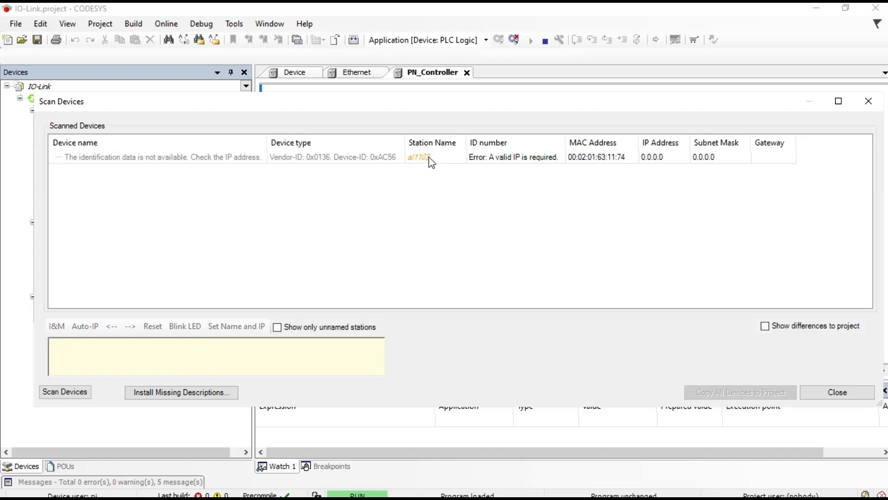
Step: Set its IP address to 192.168.0.215 and subnet mask to 255.255.255.0
{"action": "double_click", "coordinate": [663, 159]}
{"action": "type", "text": "19"}
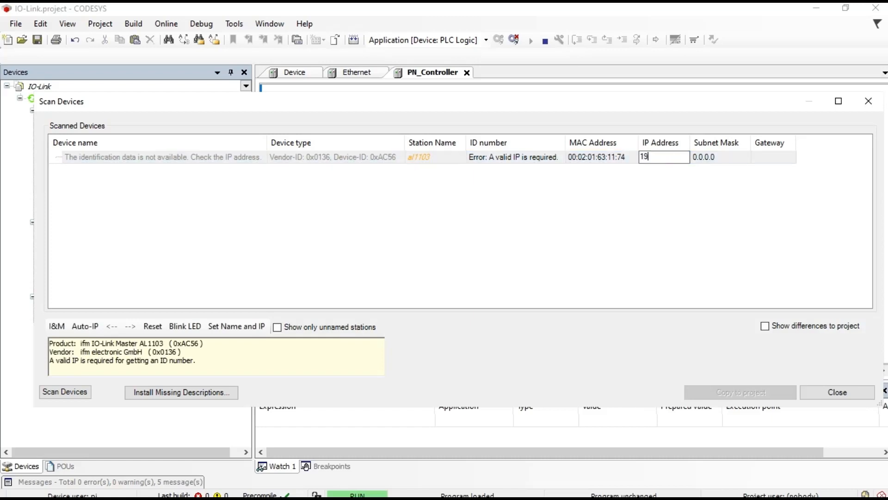
{"action": "type", "text": "2.168.0"}
{"action": "type", "text": ".215"}
{"action": "left_click", "coordinate": [723, 159]}
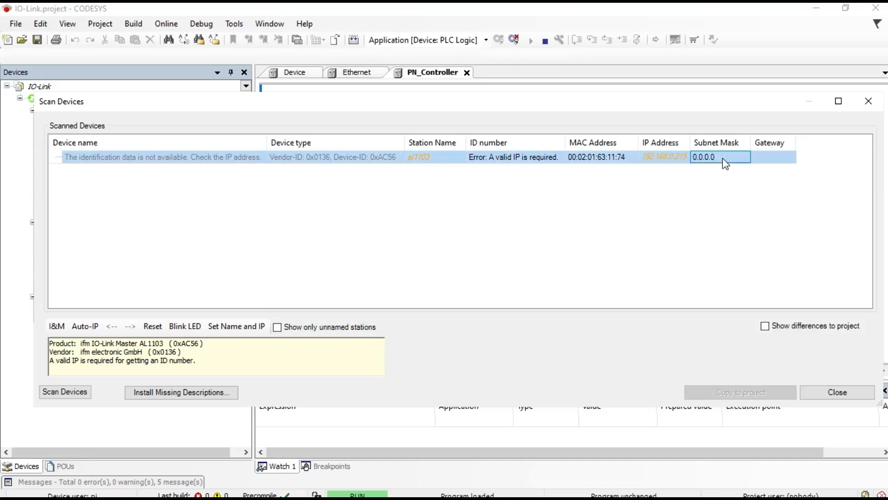
{"action": "left_click", "coordinate": [722, 158]}
{"action": "type", "text": "255.255.255"}
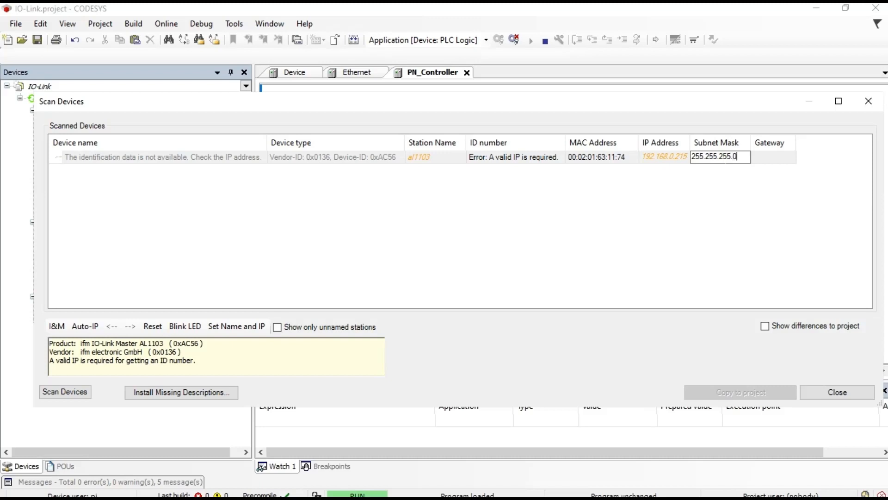
{"action": "left_click", "coordinate": [713, 188]}
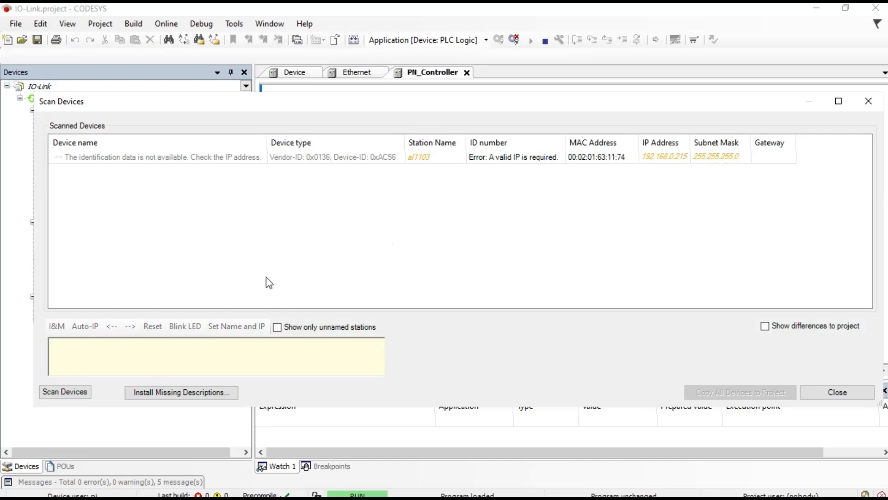
{"action": "left_click", "coordinate": [222, 161]}
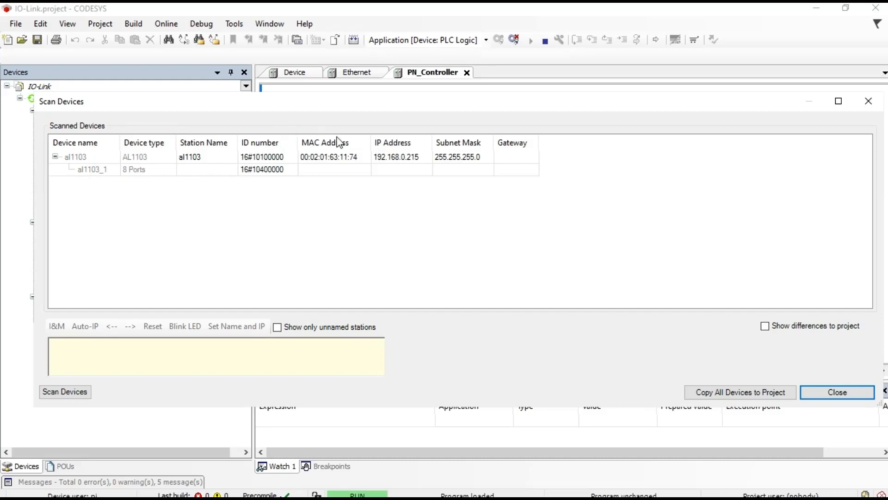
Step: Copy the al1103 master into the project, save, and log out from the controller
{"action": "left_click", "coordinate": [105, 162]}
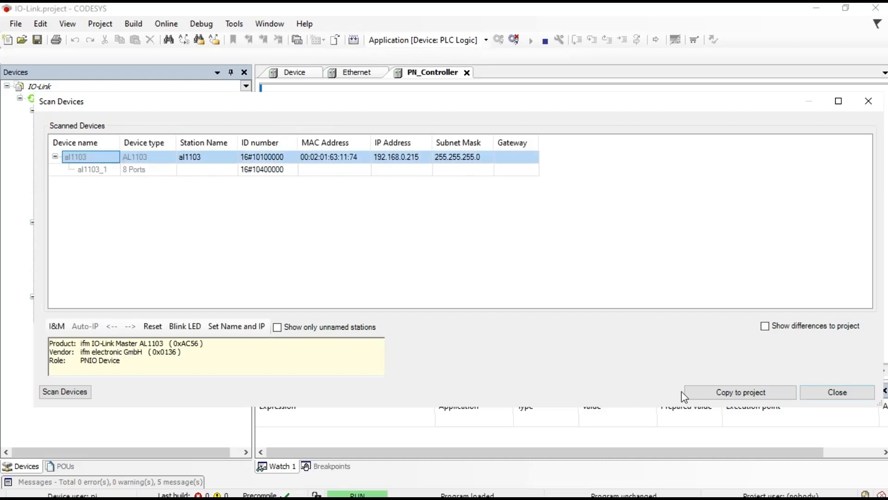
{"action": "left_click", "coordinate": [731, 392]}
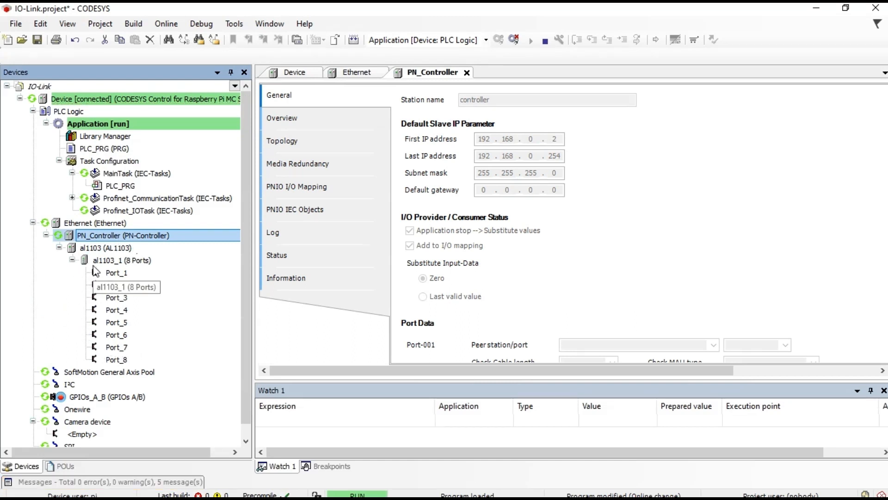
{"action": "left_click", "coordinate": [37, 40]}
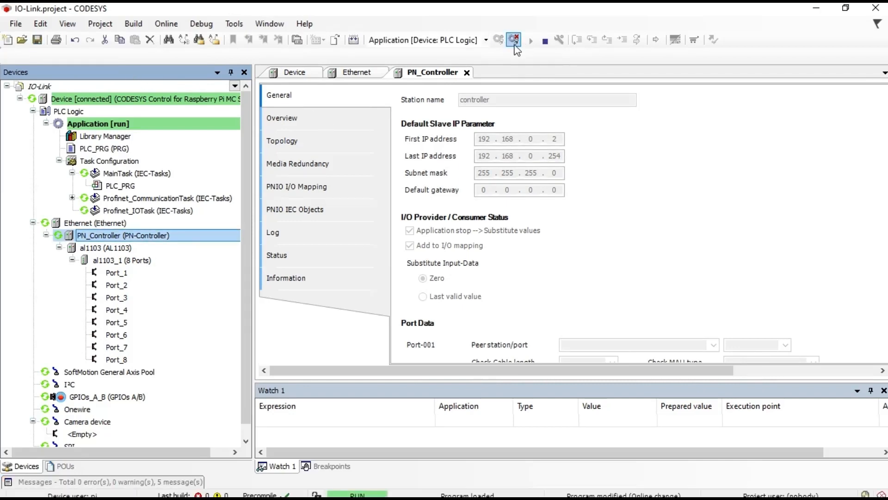
{"action": "left_click", "coordinate": [515, 43]}
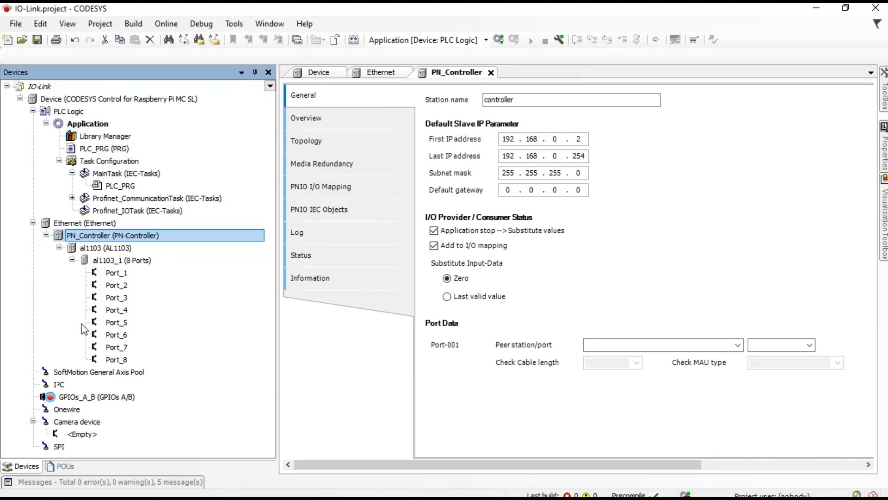
Step: Review the al1103 master's Options, IOxS, Log, I/O Mapping, Status and Information pages
{"action": "double_click", "coordinate": [139, 261]}
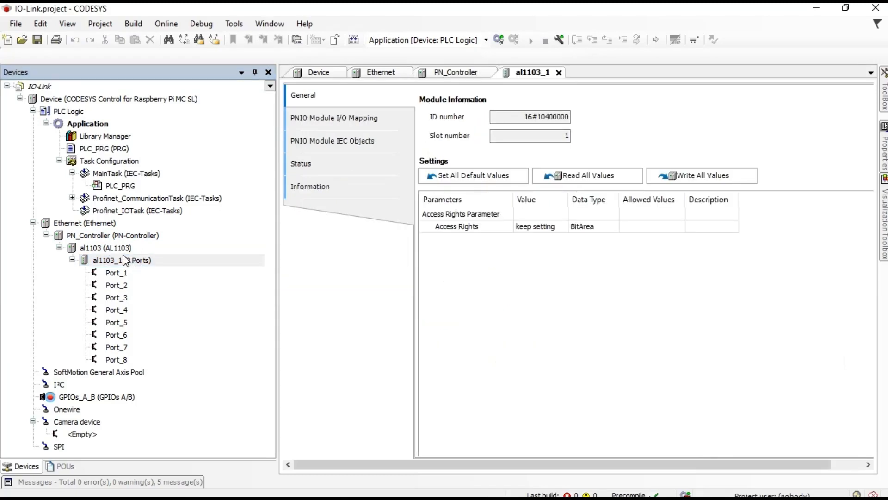
{"action": "left_click", "coordinate": [122, 248]}
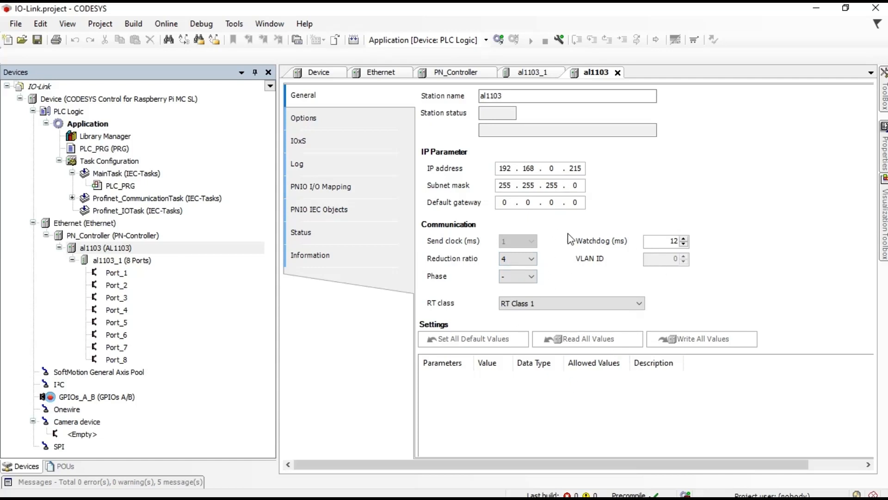
{"action": "left_click", "coordinate": [314, 123]}
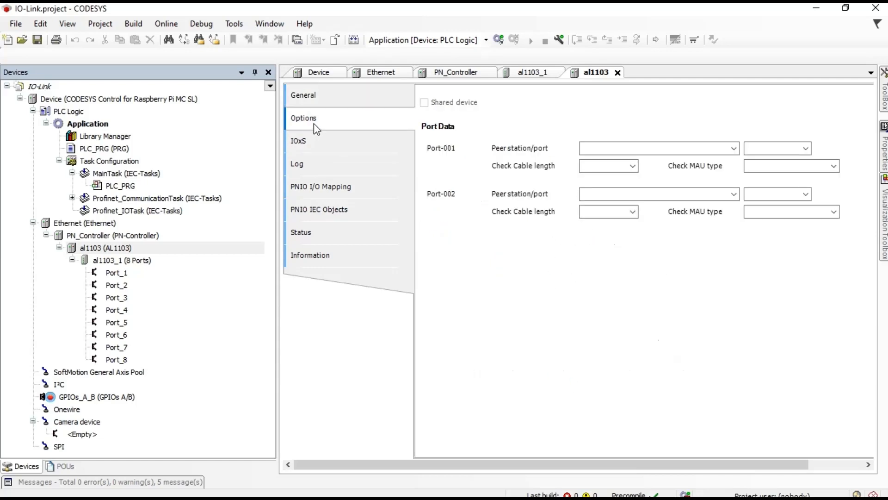
{"action": "left_click", "coordinate": [327, 141]}
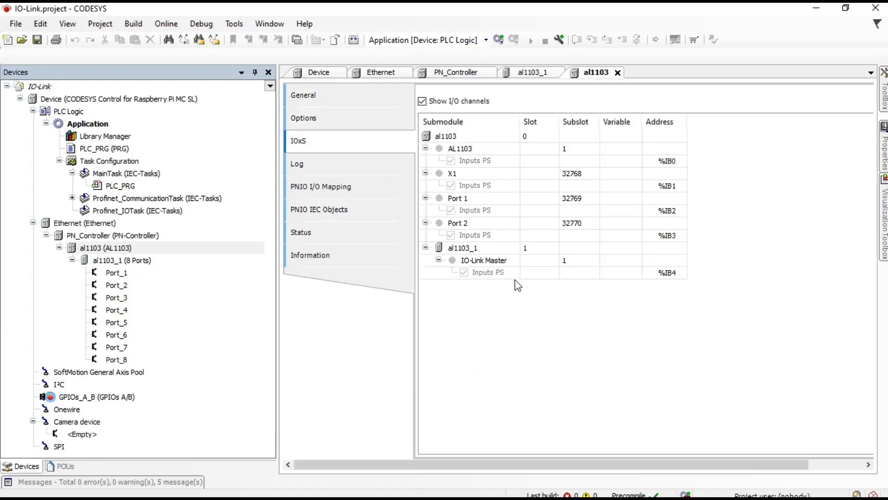
{"action": "left_click", "coordinate": [305, 167]}
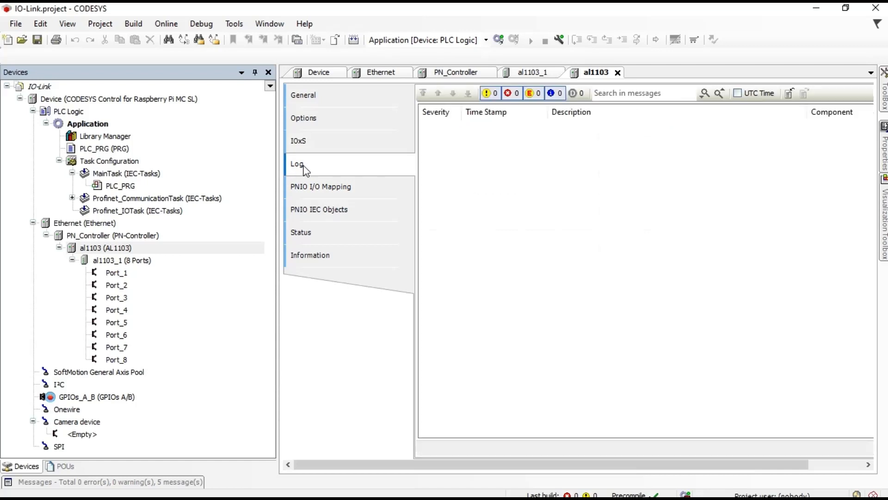
{"action": "left_click", "coordinate": [320, 188]}
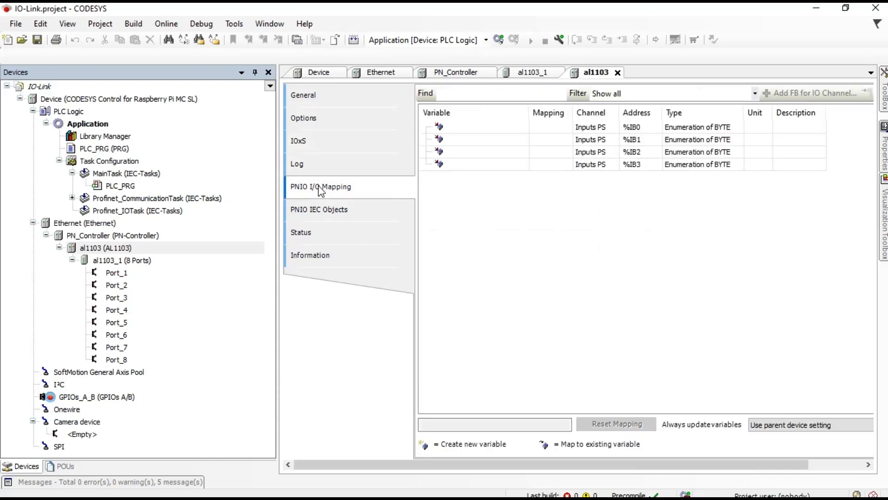
{"action": "left_click", "coordinate": [325, 212]}
{"action": "left_click", "coordinate": [335, 232]}
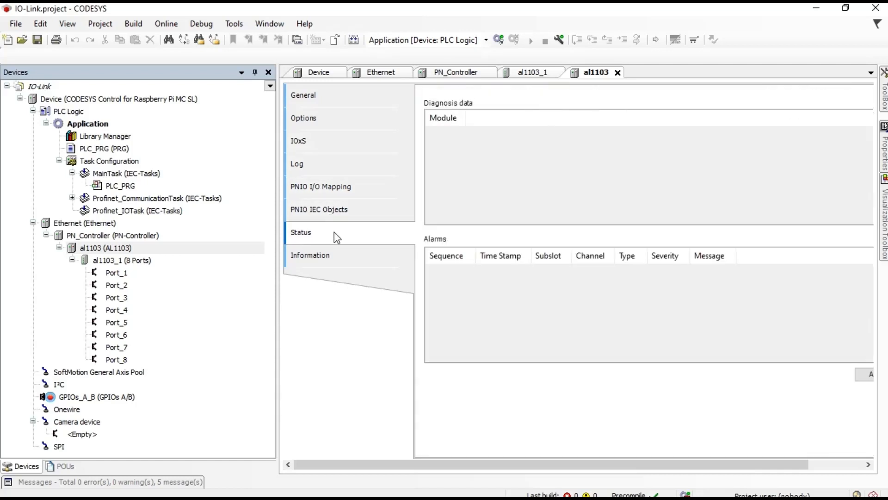
{"action": "left_click", "coordinate": [339, 257]}
Step: Review the al1103_1 module's I/O Mapping, IEC objects, Status and Information pages
{"action": "left_click", "coordinate": [147, 262]}
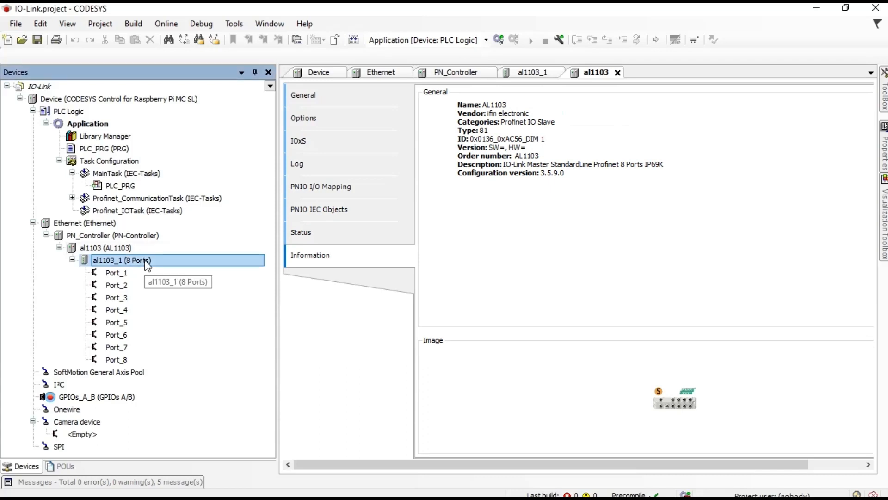
{"action": "double_click", "coordinate": [147, 262]}
{"action": "left_click", "coordinate": [355, 118]}
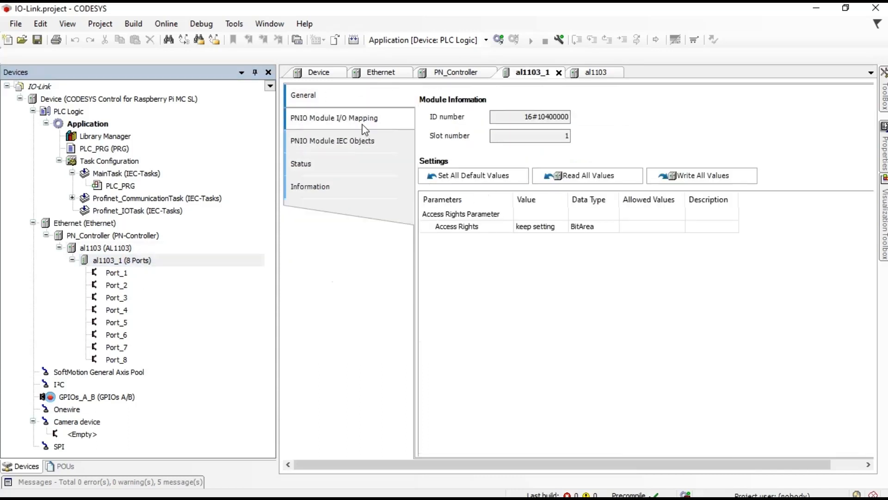
{"action": "left_click", "coordinate": [356, 139]}
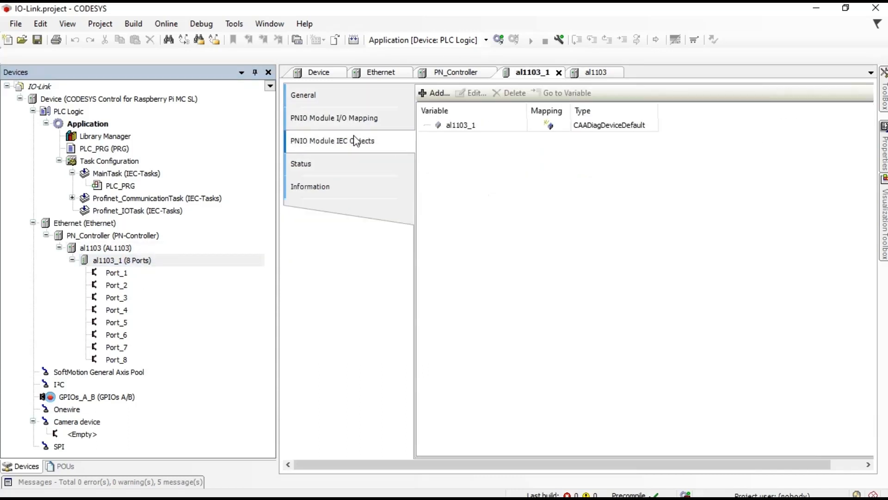
{"action": "left_click", "coordinate": [345, 156]}
{"action": "left_click", "coordinate": [343, 185]}
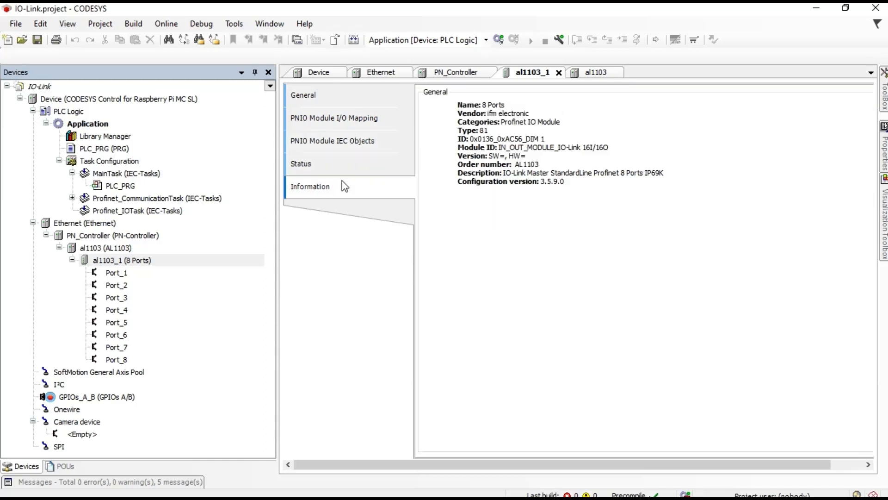
Step: Select Port_1 of the master after checking the live hardware camera view
{"action": "left_click", "coordinate": [119, 276]}
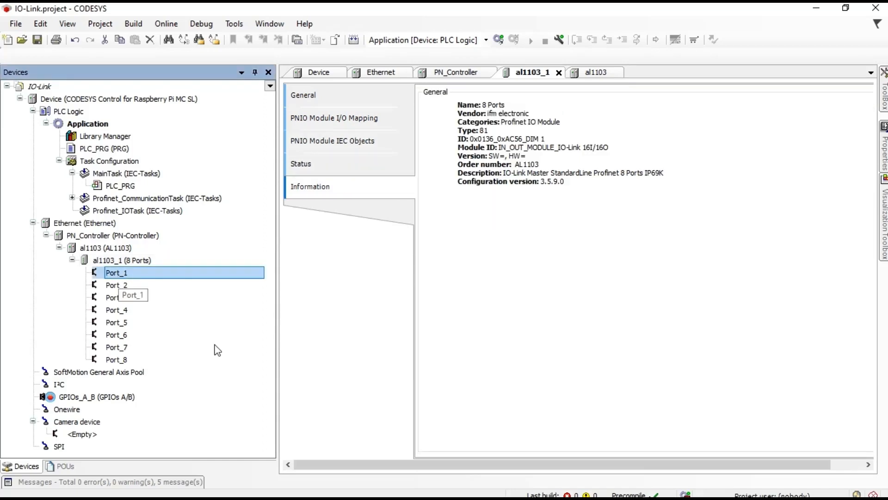
{"action": "left_click", "coordinate": [468, 492]}
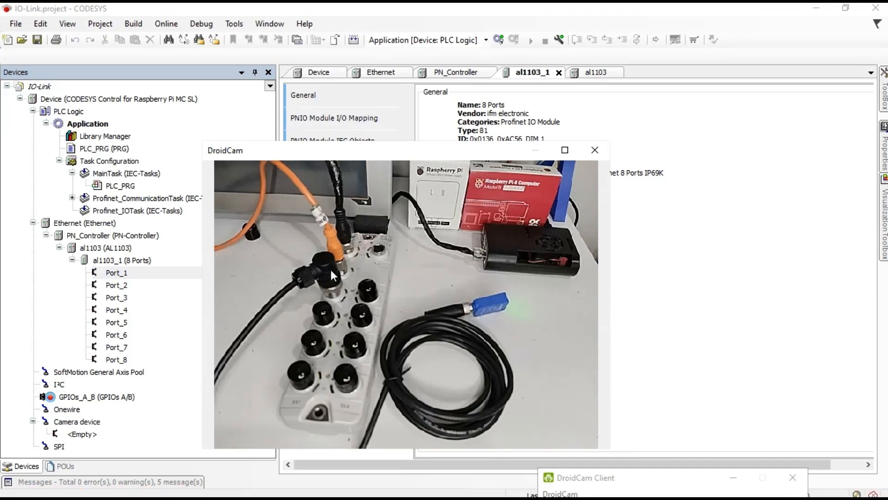
{"action": "left_click", "coordinate": [121, 277]}
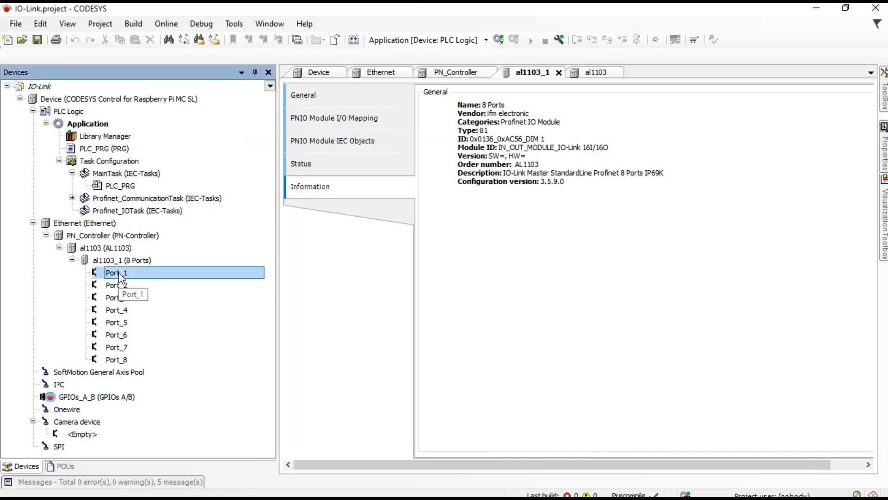
Step: Open Plug Device for Port_1 and filter the catalogue to ifm electronic Profinet IO submodules
{"action": "right_click", "coordinate": [122, 277]}
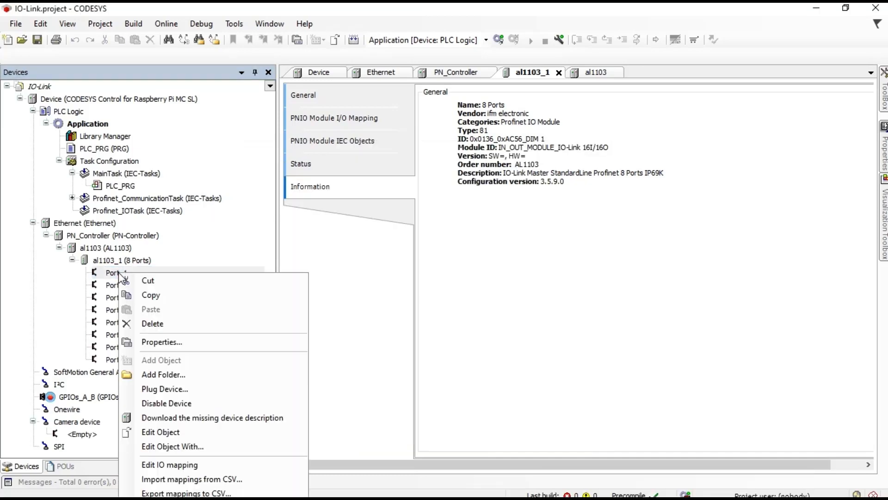
{"action": "left_click", "coordinate": [157, 390]}
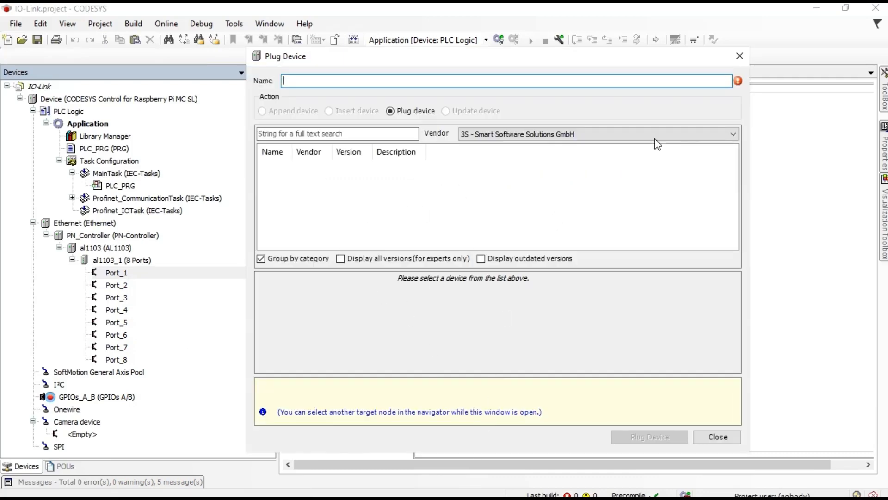
{"action": "left_click", "coordinate": [729, 137]}
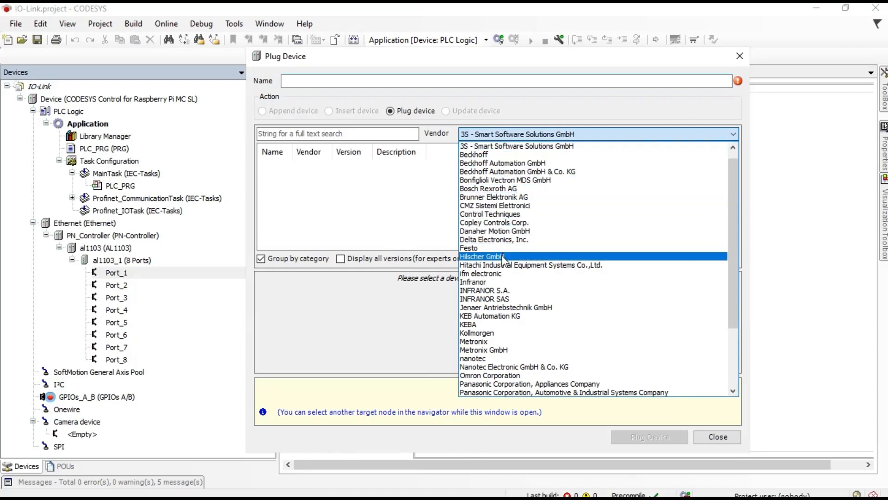
{"action": "left_click", "coordinate": [492, 274]}
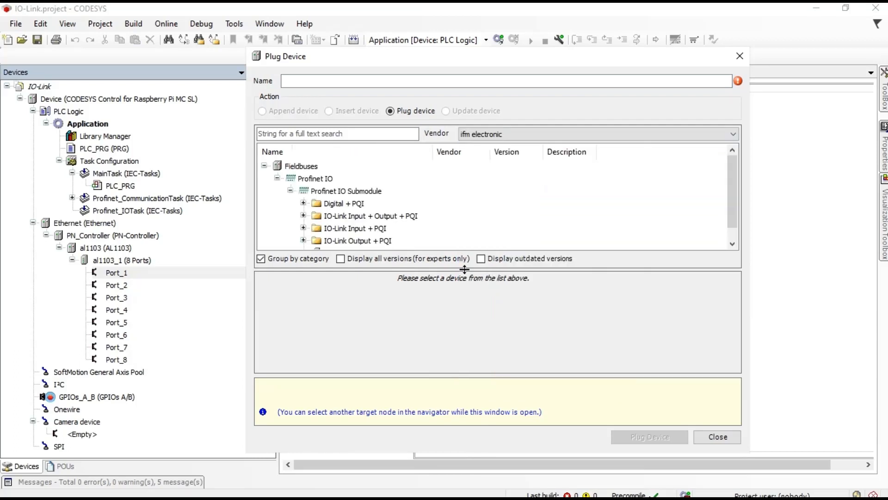
{"action": "left_click_drag", "start_coordinate": [732, 166], "coordinate": [729, 184]}
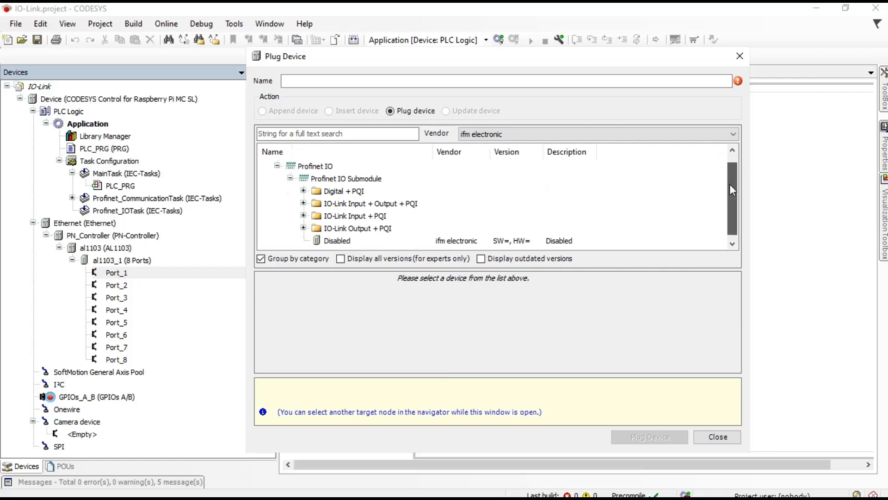
{"action": "left_click", "coordinate": [321, 182]}
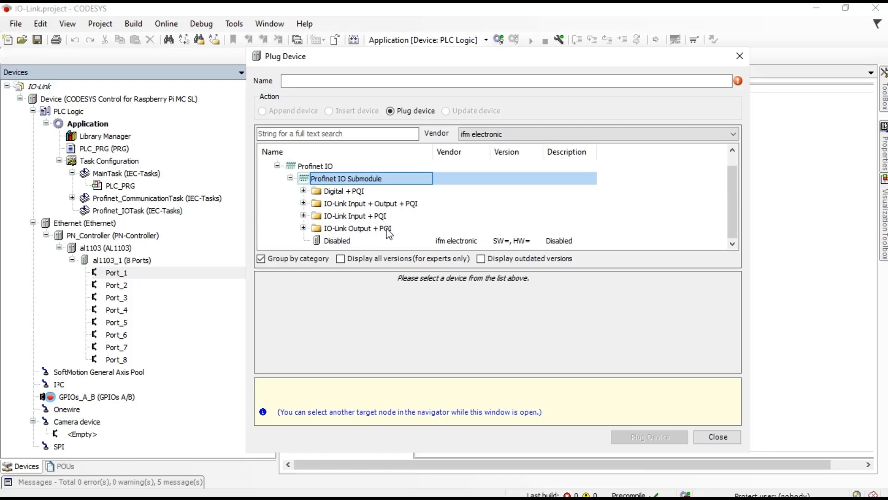
Step: Plug the IO-Link In 1 Byte + PQI submodule from IO-Link Input + PQI into Port_1
{"action": "left_click", "coordinate": [339, 221]}
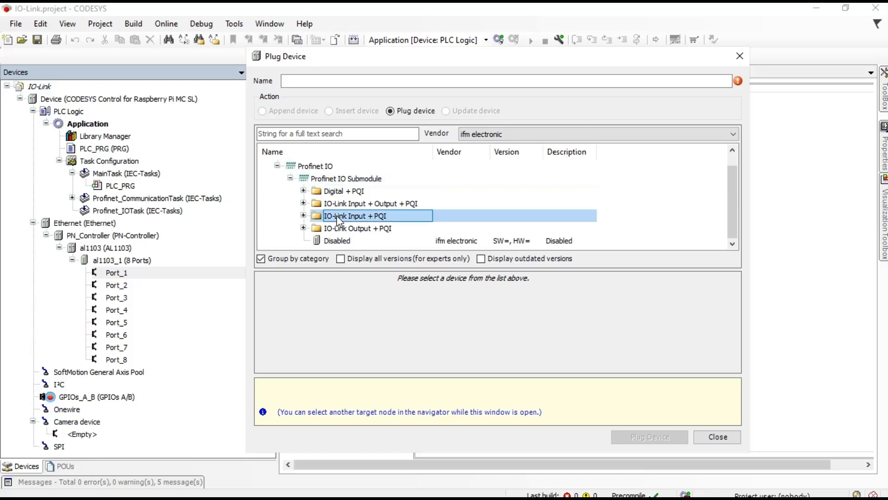
{"action": "left_click", "coordinate": [304, 215]}
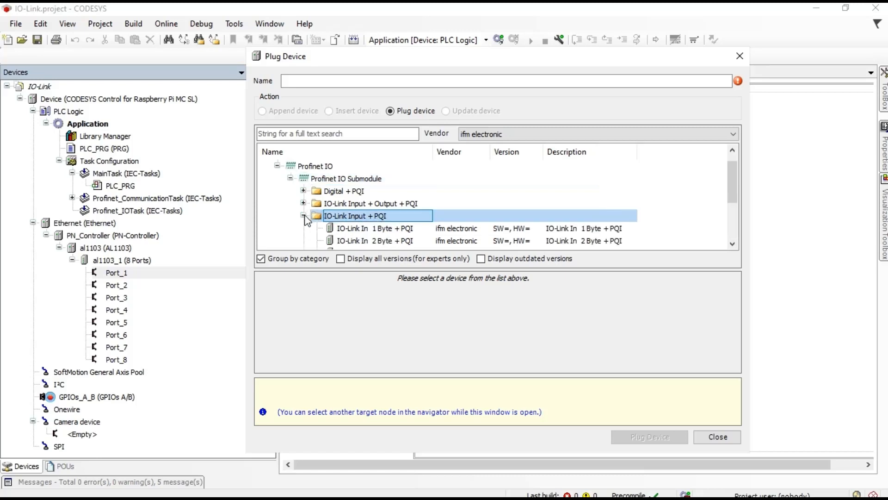
{"action": "left_click", "coordinate": [304, 216]}
{"action": "left_click", "coordinate": [329, 242]}
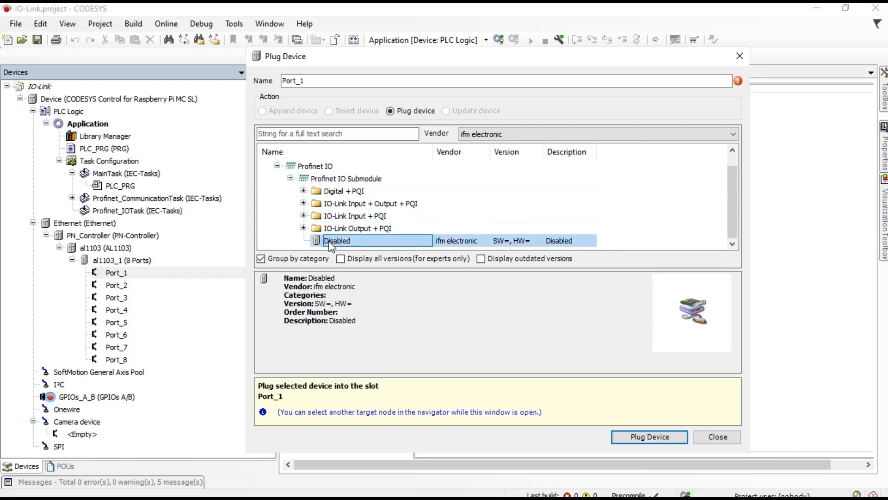
{"action": "left_click", "coordinate": [304, 216]}
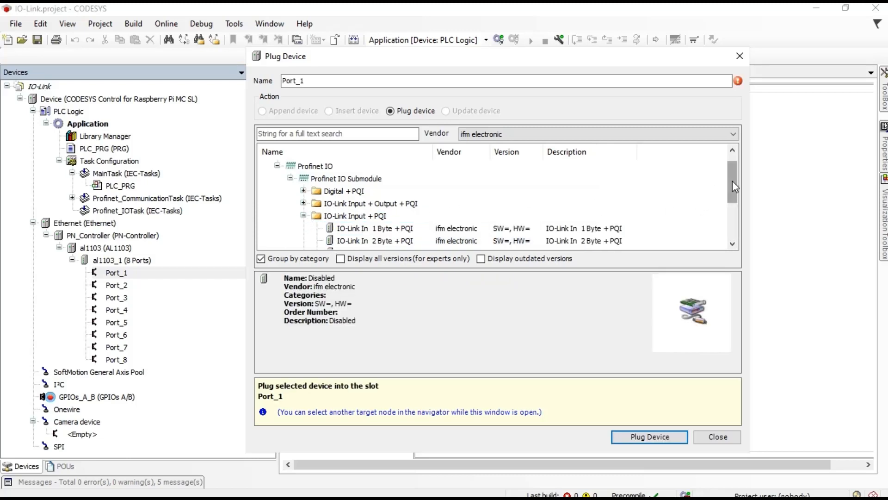
{"action": "left_click_drag", "start_coordinate": [732, 180], "coordinate": [732, 194]}
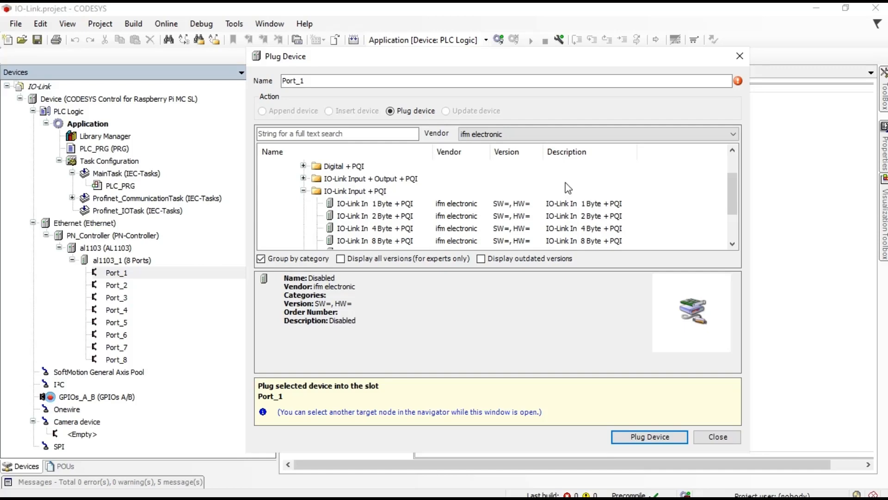
{"action": "left_click", "coordinate": [379, 207]}
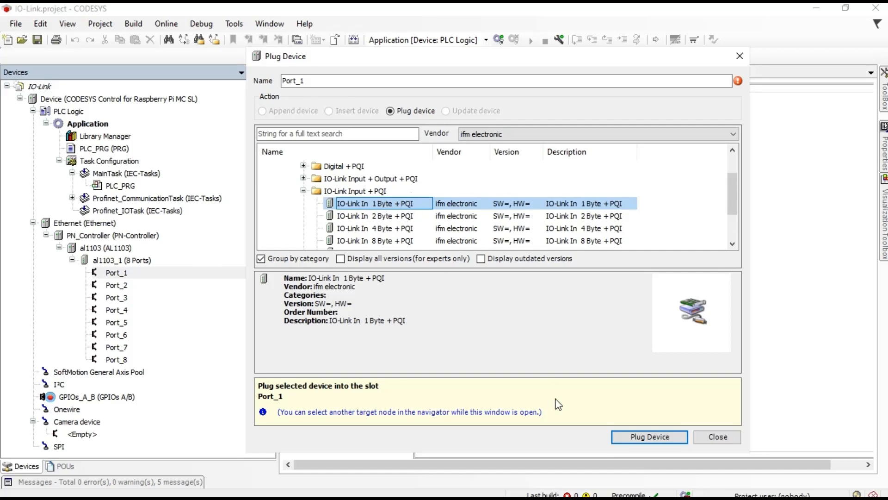
{"action": "left_click", "coordinate": [626, 436]}
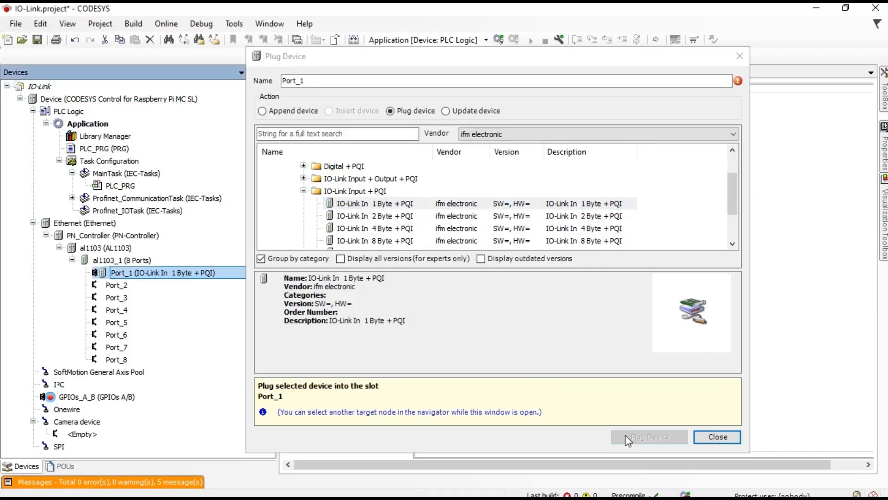
{"action": "left_click", "coordinate": [706, 437]}
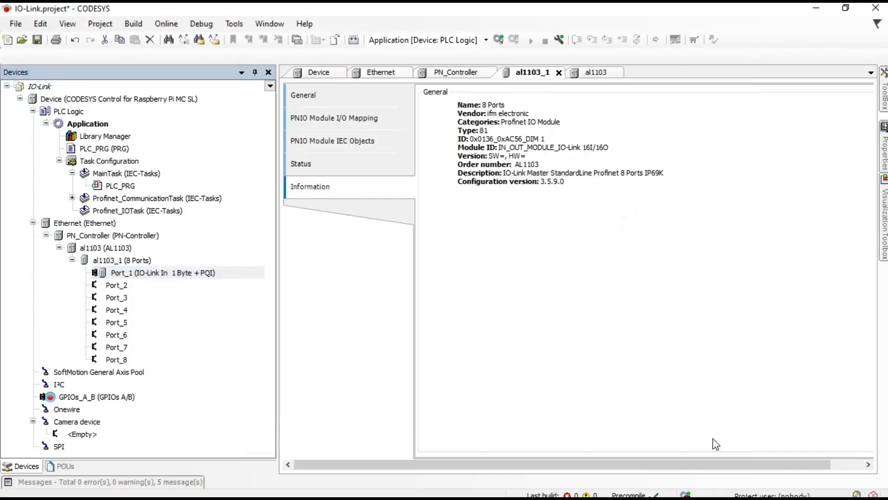
Step: Open Port_1's editor, keep Vendor ID and Device ID at 0, and show IO-Link Integration
{"action": "double_click", "coordinate": [148, 274]}
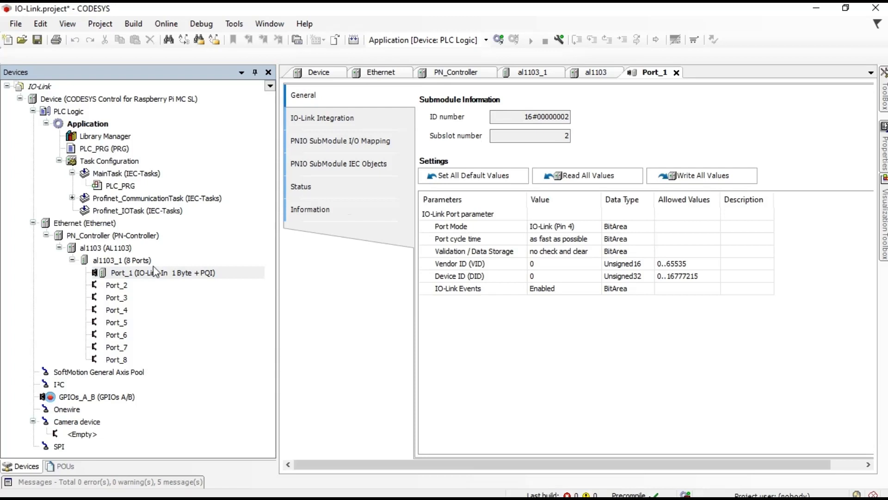
{"action": "left_click", "coordinate": [547, 270]}
{"action": "left_click", "coordinate": [546, 266]}
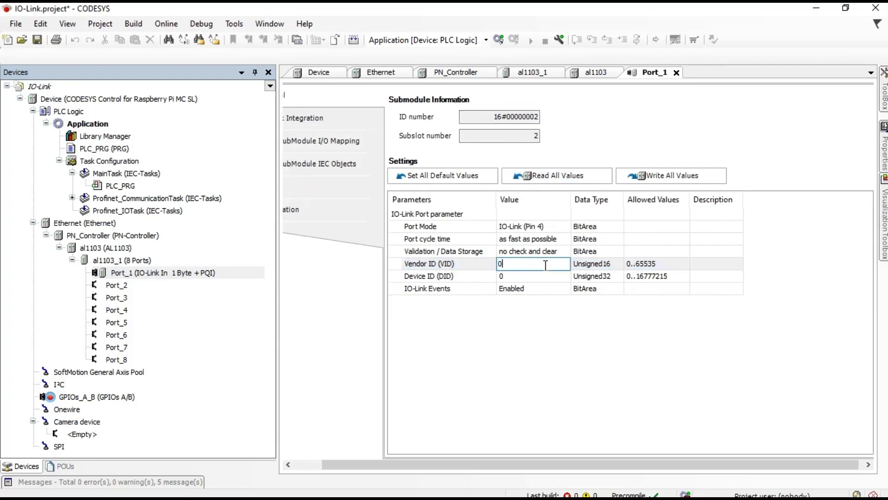
{"action": "left_click", "coordinate": [540, 280]}
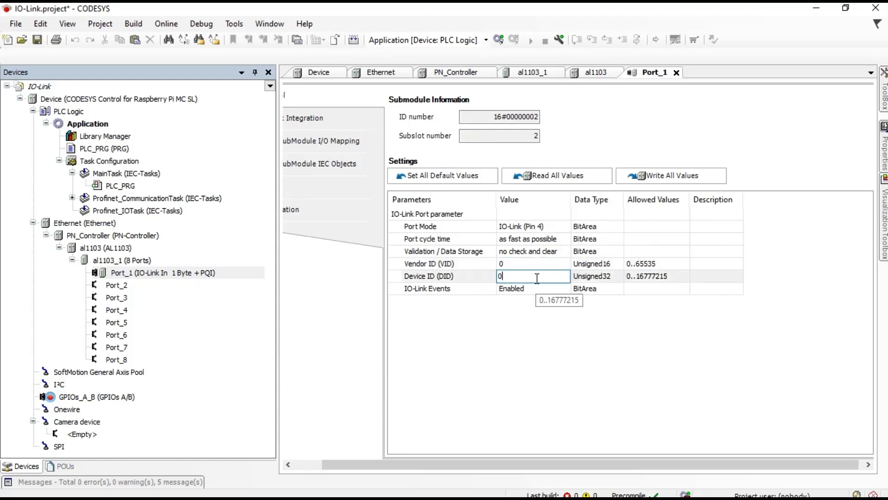
{"action": "left_click", "coordinate": [517, 320]}
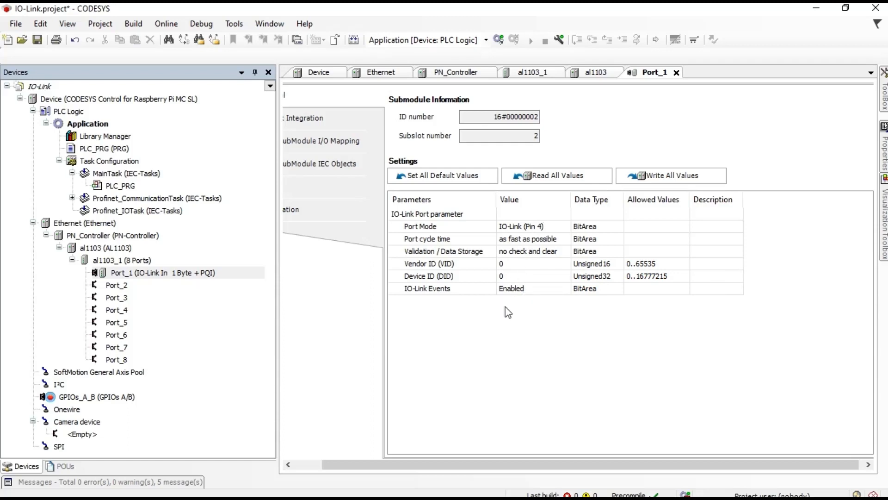
{"action": "left_click_drag", "start_coordinate": [350, 464], "coordinate": [322, 464]}
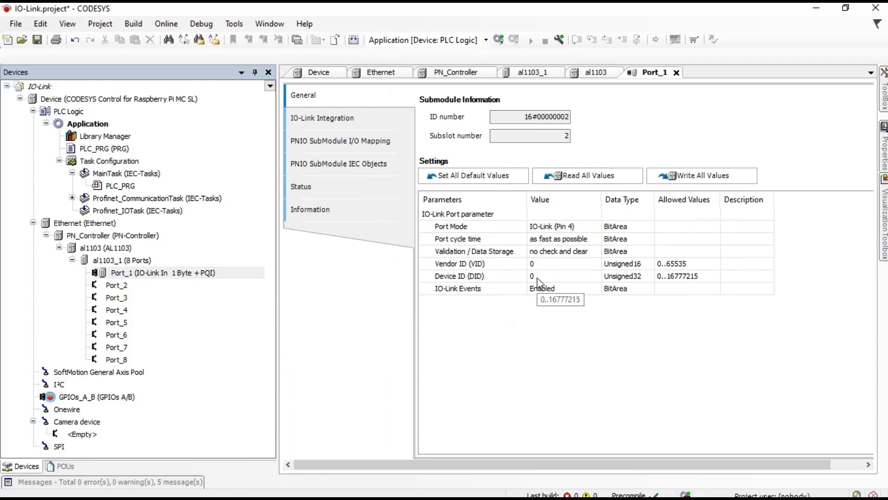
{"action": "left_click", "coordinate": [346, 119]}
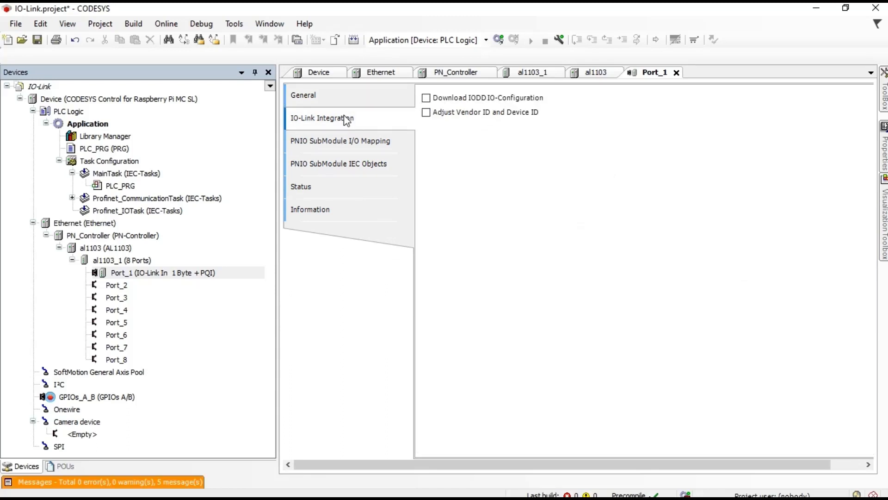
Step: Expand Port_1's mapping: Inputs, Input data 1 Byte (%IB5) and Port Status bits %IX6.0–%IX6.7
{"action": "left_click", "coordinate": [341, 140]}
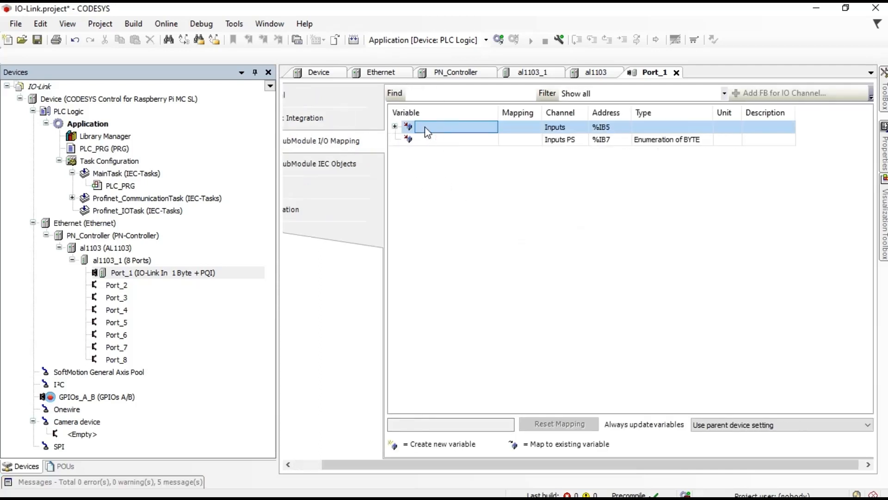
{"action": "double_click", "coordinate": [430, 131]}
{"action": "left_click", "coordinate": [394, 127]}
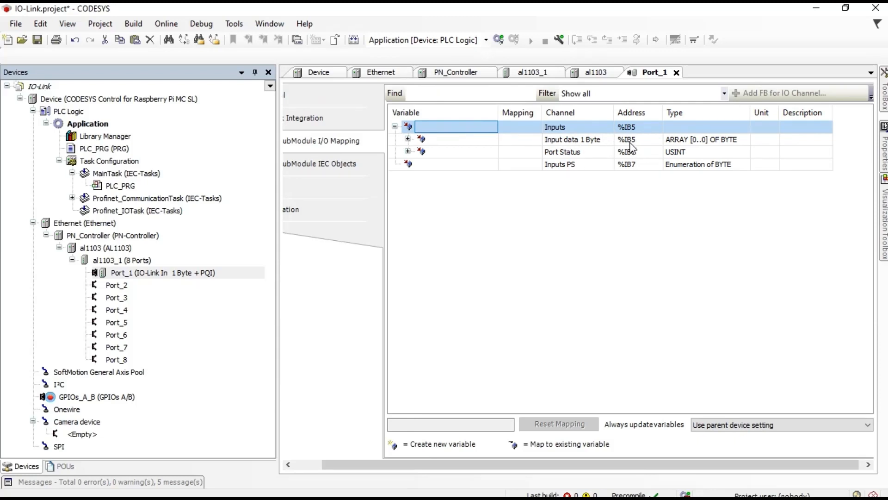
{"action": "left_click", "coordinate": [408, 139]}
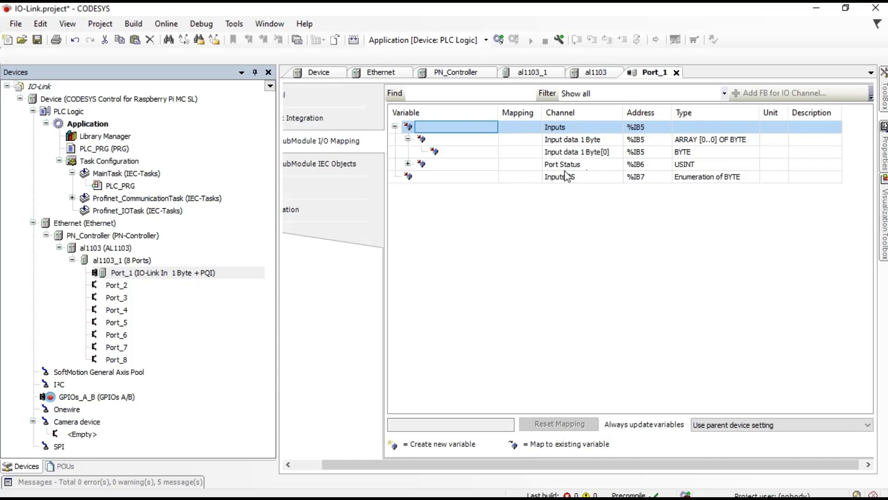
{"action": "left_click", "coordinate": [408, 164]}
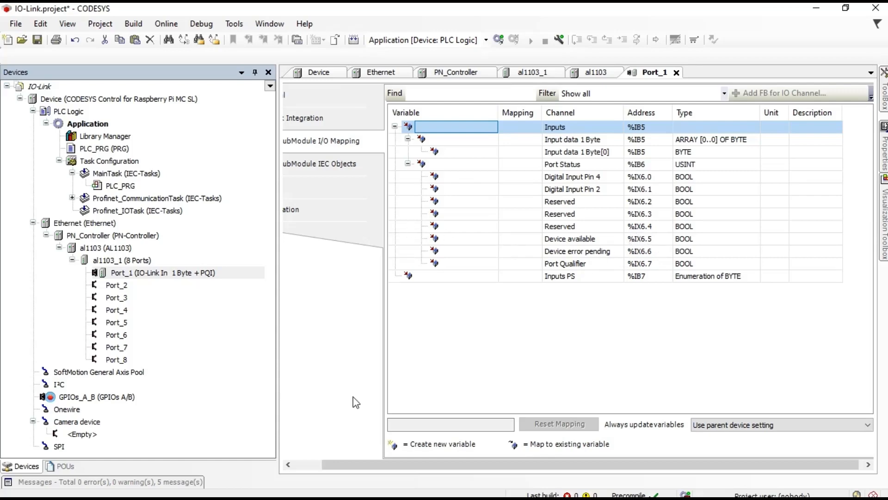
{"action": "left_click_drag", "start_coordinate": [348, 465], "coordinate": [319, 465]}
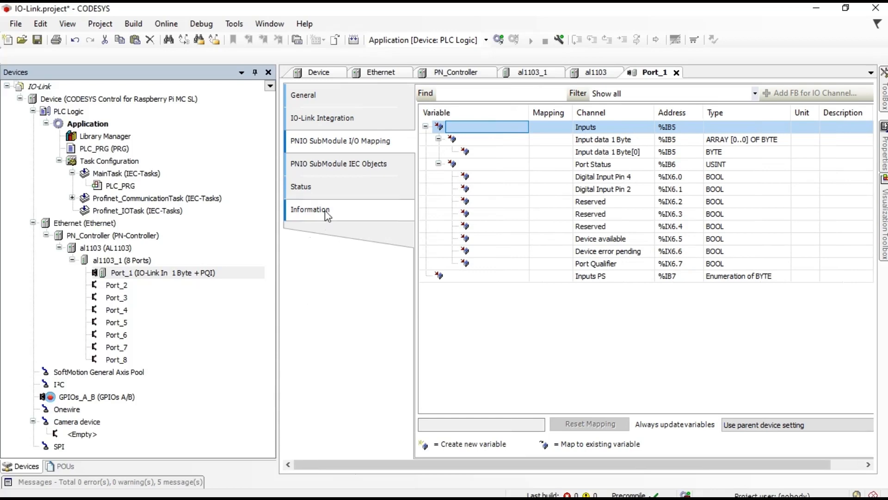
Step: Review Port_1's IEC objects, status and information pages, then save the project
{"action": "left_click", "coordinate": [358, 165]}
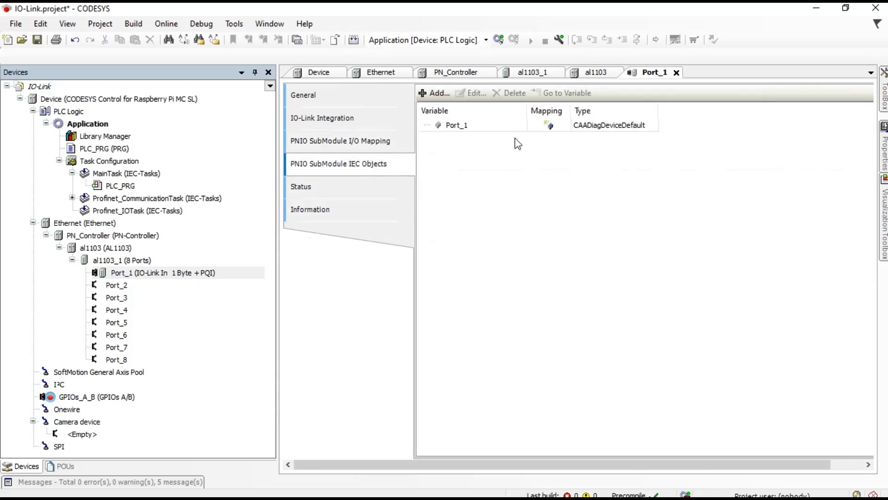
{"action": "left_click", "coordinate": [341, 187]}
{"action": "left_click", "coordinate": [342, 212]}
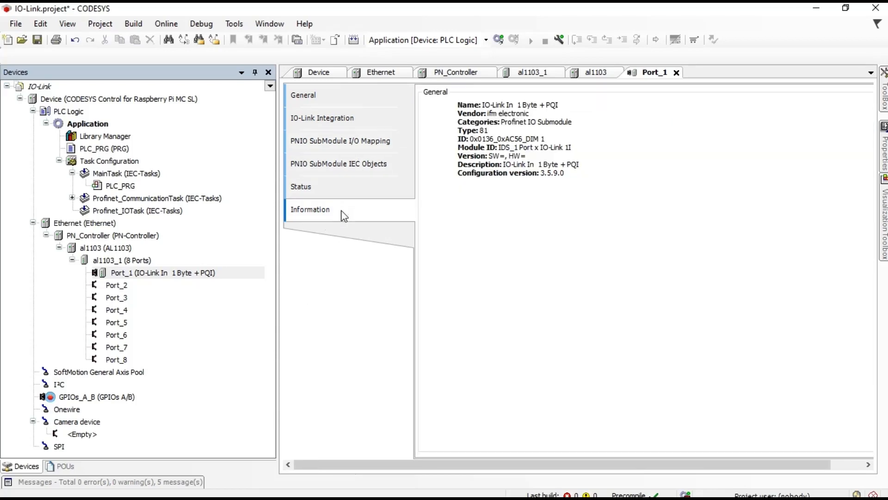
{"action": "left_click", "coordinate": [40, 40]}
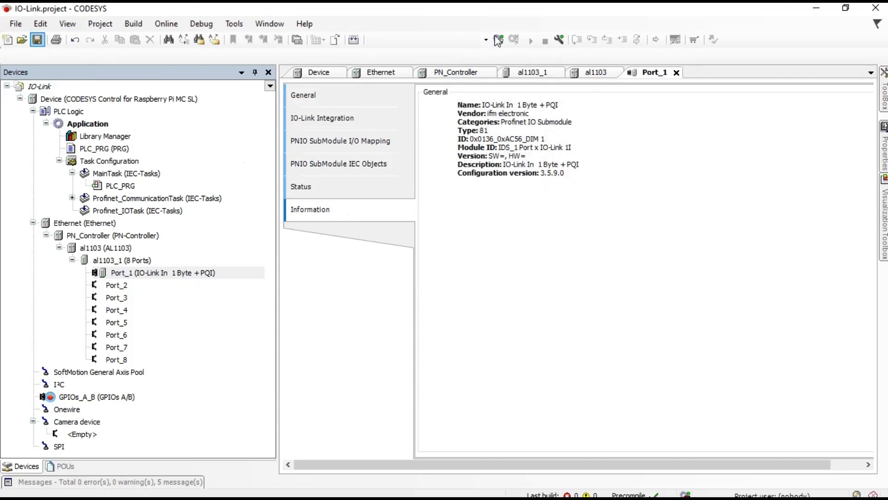
Step: Log in to the Raspberry Pi despite the address mismatch and download the changes in RUN mode
{"action": "left_click", "coordinate": [502, 40]}
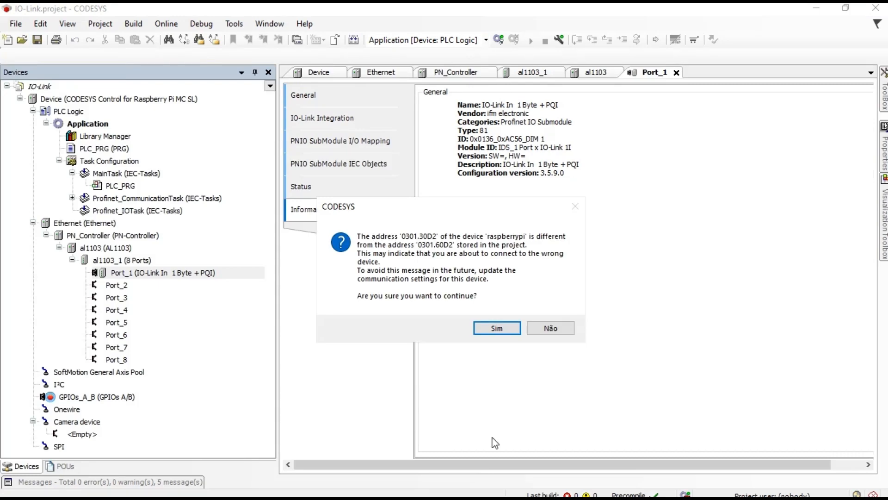
{"action": "left_click", "coordinate": [439, 493]}
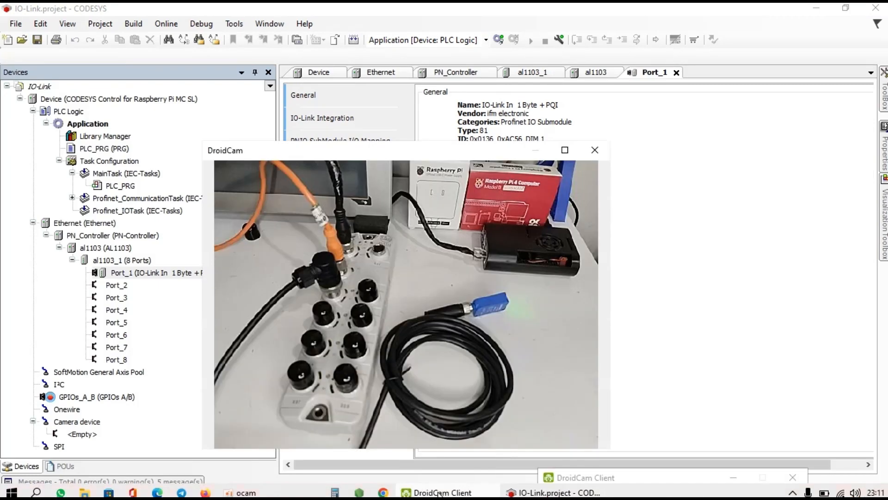
{"action": "key", "text": "super+Right"}
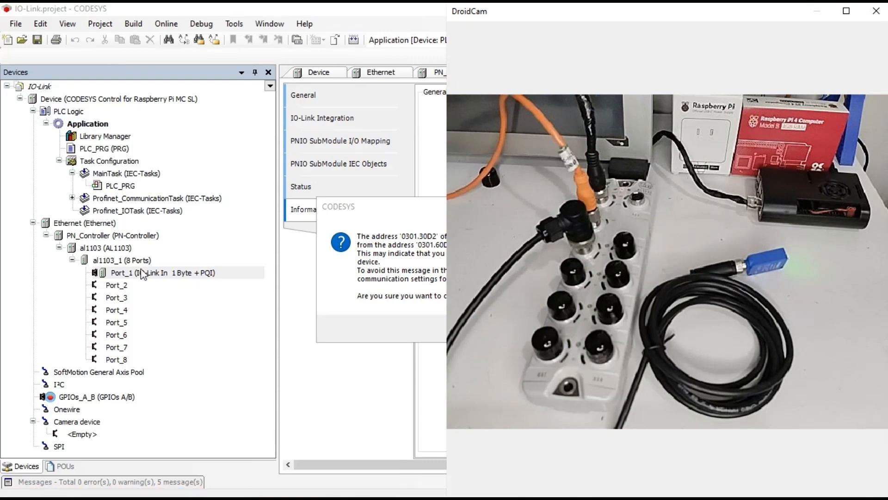
{"action": "left_click", "coordinate": [279, 10]}
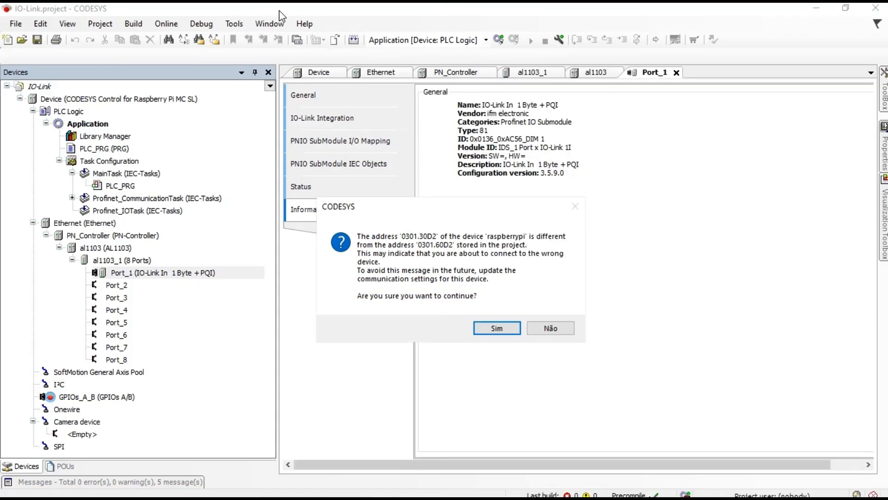
{"action": "left_click", "coordinate": [477, 493]}
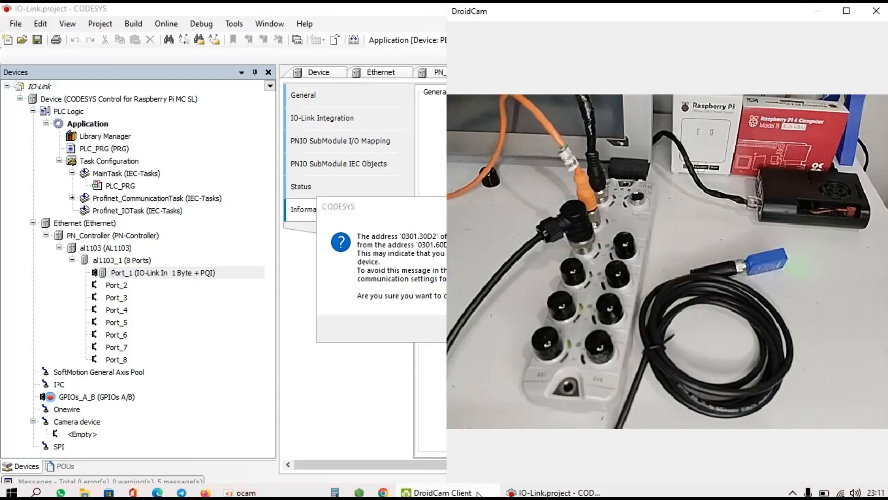
{"action": "left_click", "coordinate": [478, 494]}
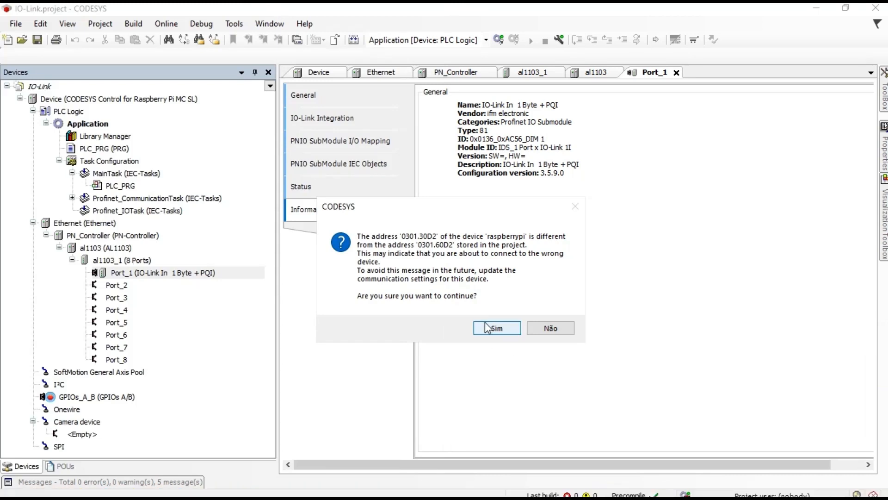
{"action": "left_click", "coordinate": [491, 328]}
{"action": "mouse_move", "coordinate": [469, 493]}
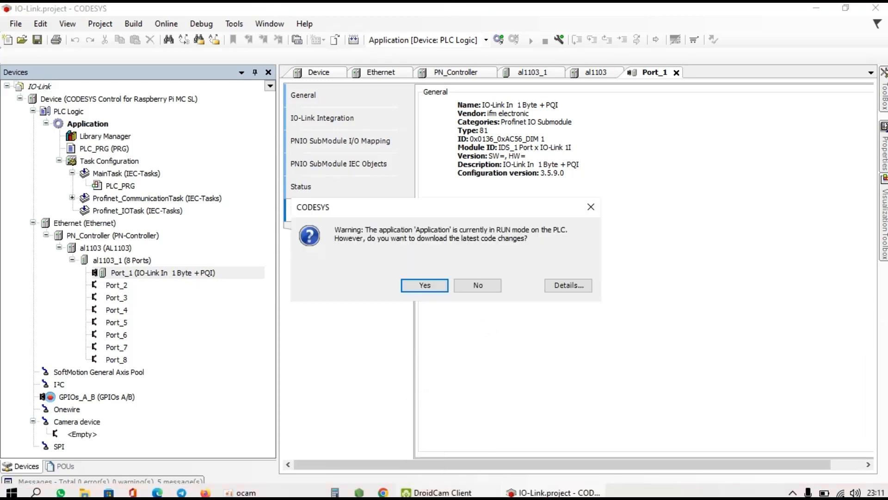
{"action": "left_click", "coordinate": [424, 284]}
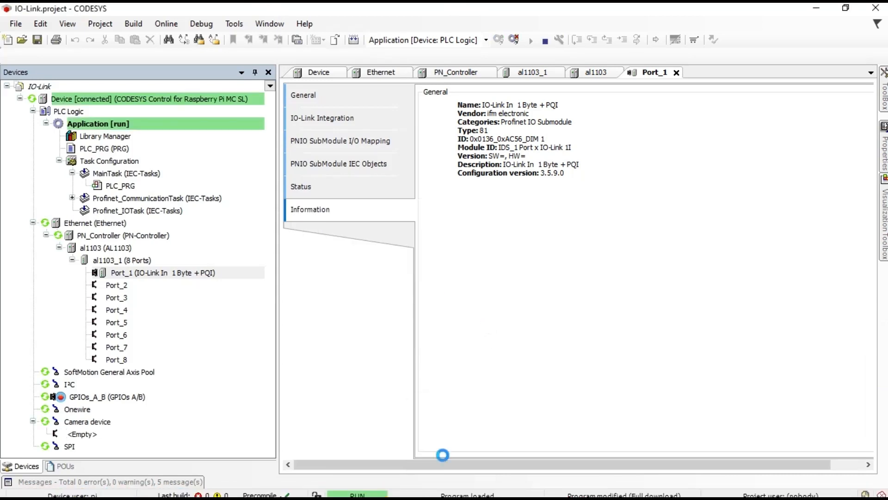
Step: Start the application on the Raspberry Pi and check the DroidCam hardware feed
{"action": "left_click", "coordinate": [483, 493]}
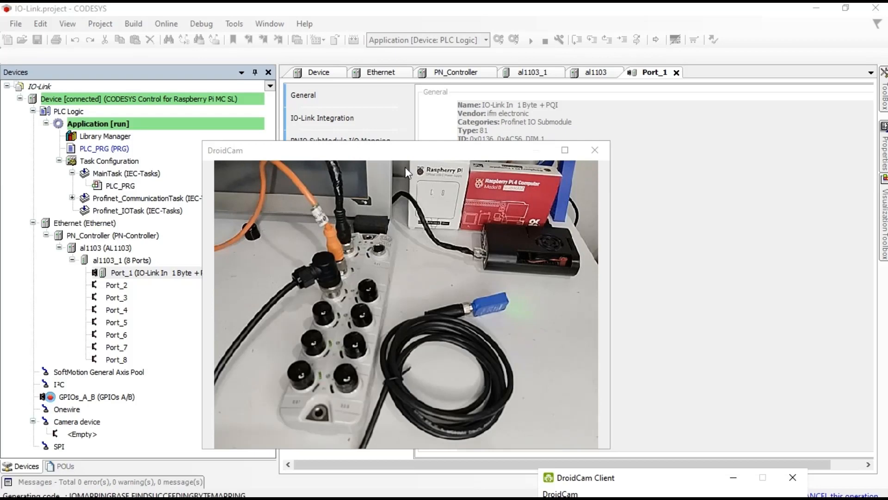
{"action": "left_click_drag", "start_coordinate": [399, 151], "coordinate": [525, 101]}
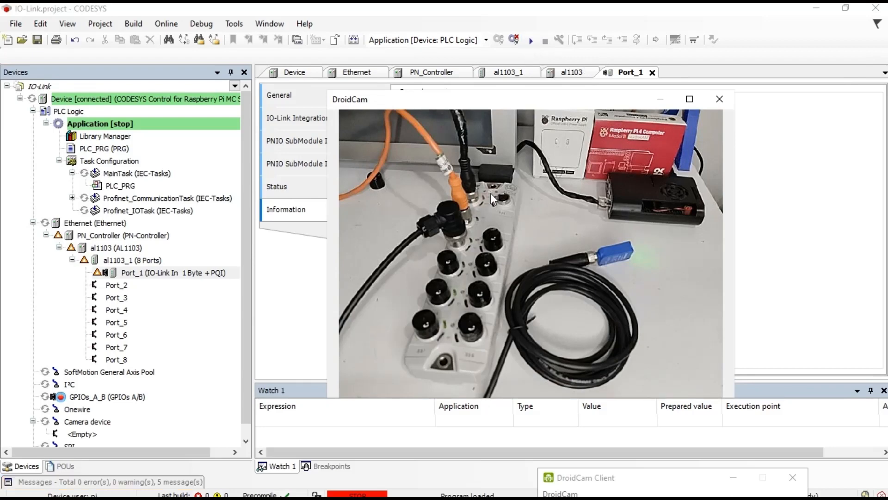
{"action": "left_click", "coordinate": [530, 41]}
{"action": "left_click", "coordinate": [531, 41]}
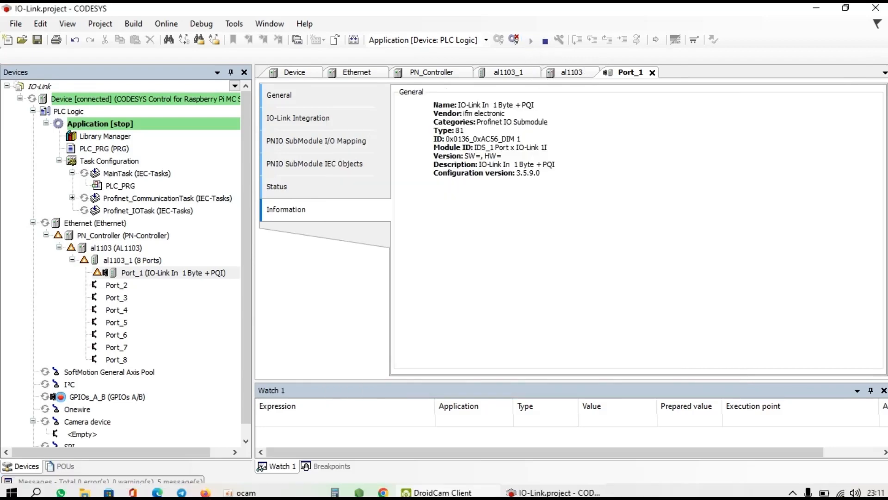
{"action": "left_click", "coordinate": [462, 494]}
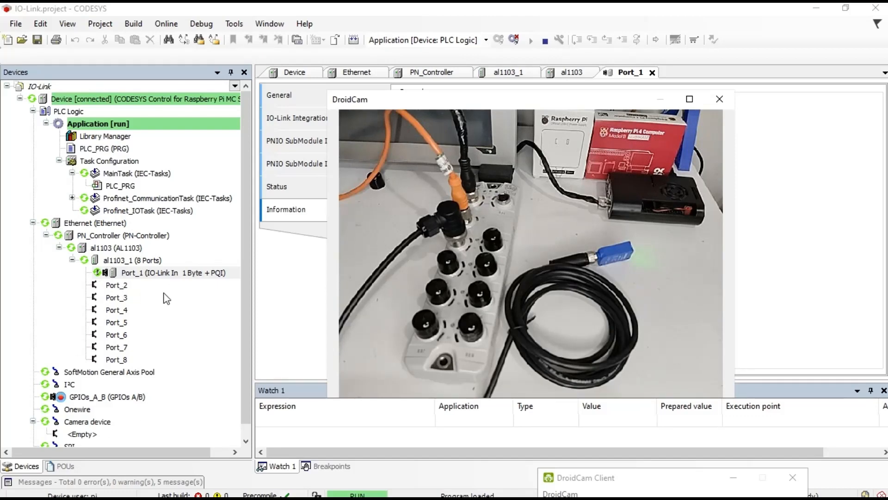
{"action": "left_click", "coordinate": [783, 239]}
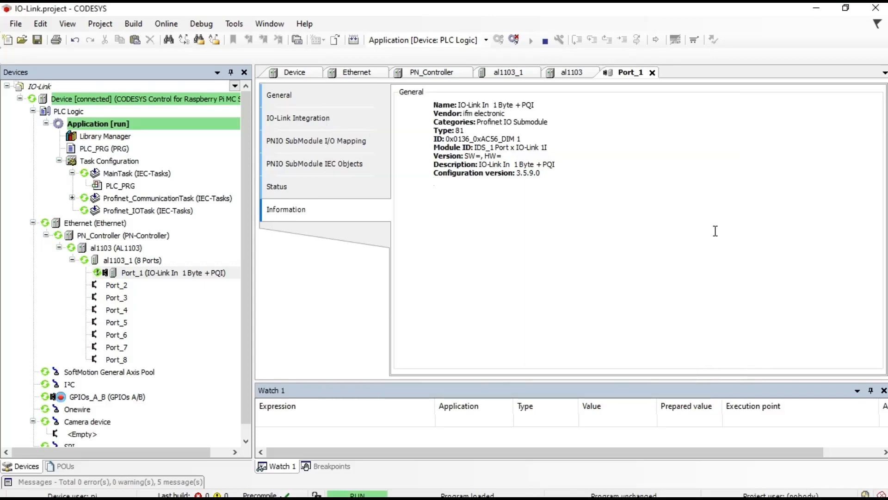
Step: Show Port_1's PNIO SubModule I/O Mapping table and log out of the Raspberry Pi controller
{"action": "left_click", "coordinate": [344, 173]}
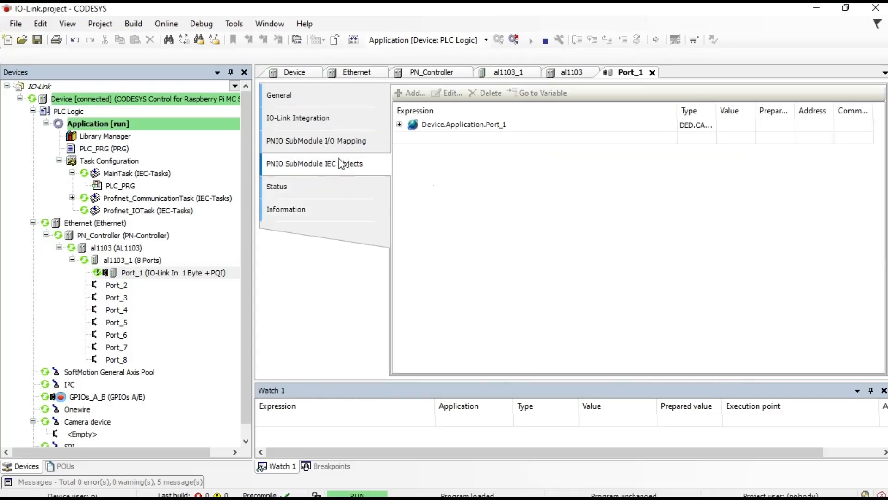
{"action": "left_click", "coordinate": [331, 141]}
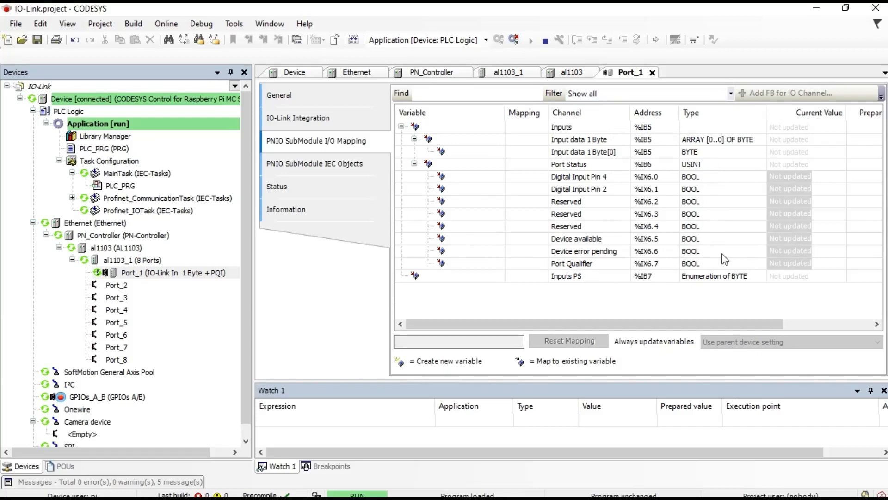
{"action": "left_click", "coordinate": [514, 40]}
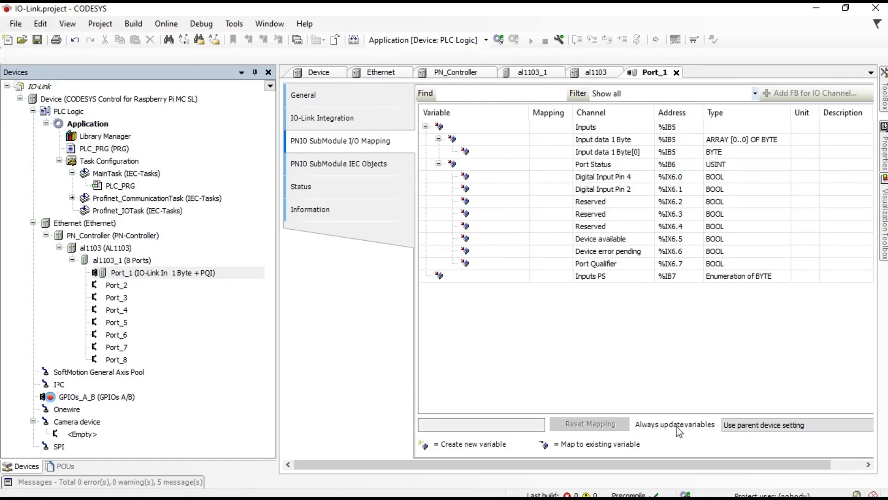
Step: Set Port_1's Always update variables to 'Enabled 1 (use bus cycle task)' and log back in, accepting the address warning
{"action": "left_click", "coordinate": [814, 426]}
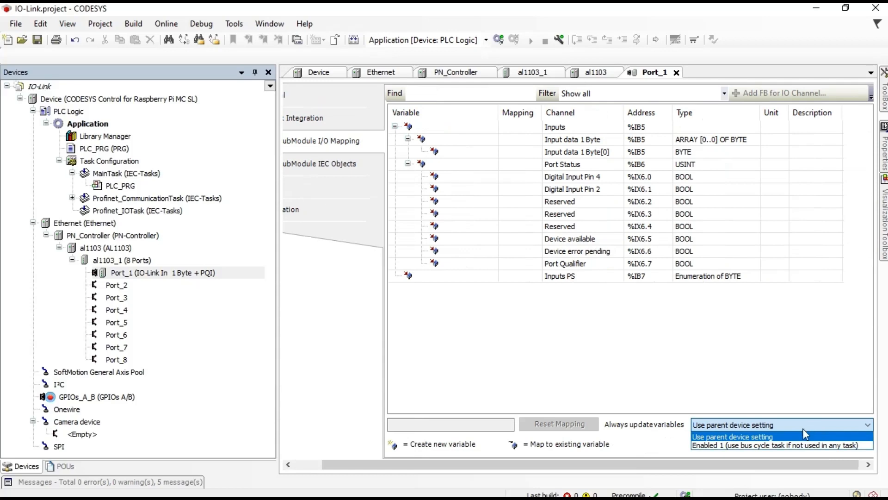
{"action": "left_click", "coordinate": [736, 445]}
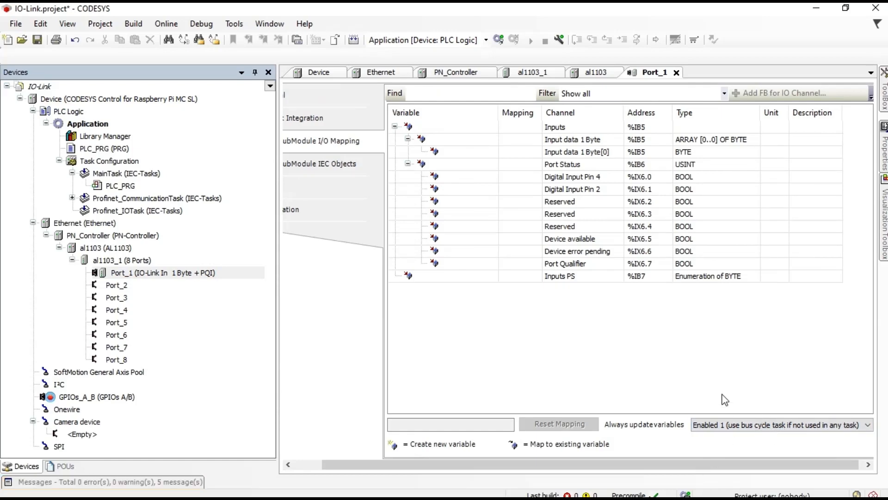
{"action": "left_click", "coordinate": [498, 39]}
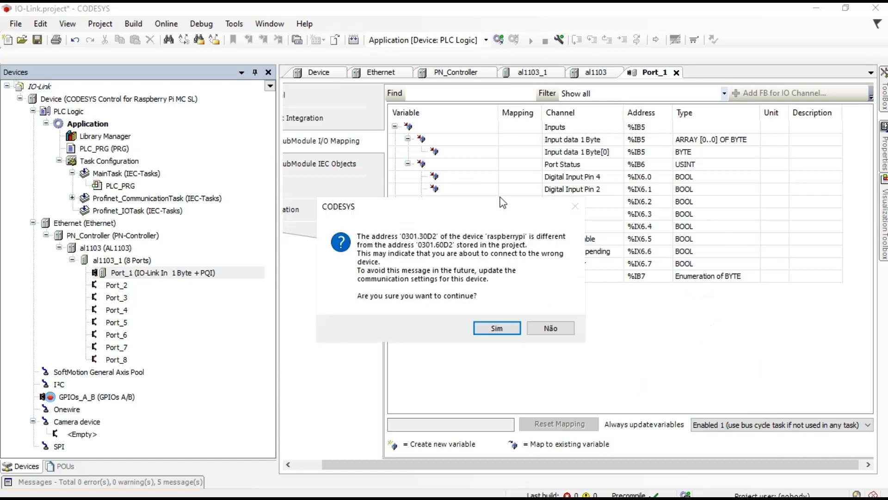
{"action": "left_click", "coordinate": [495, 327]}
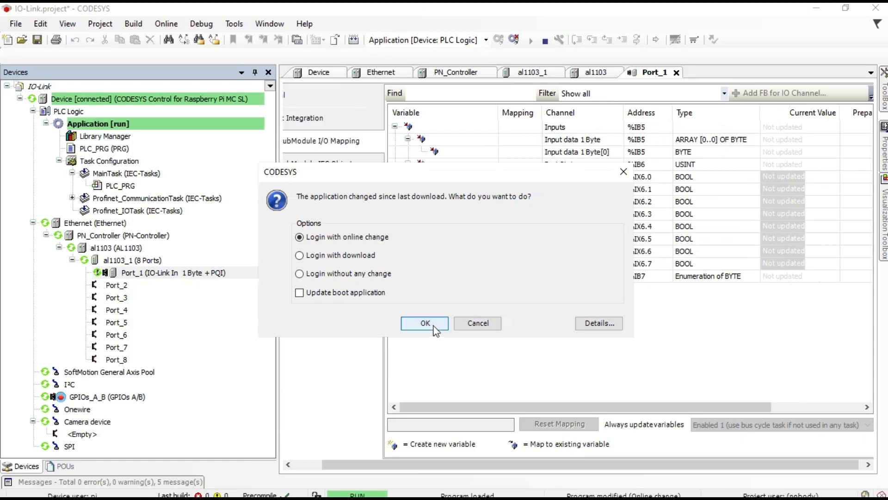
Step: Log in with online change so Port_1's mapping shows Port Status 160 and Device available TRUE
{"action": "left_click", "coordinate": [426, 323]}
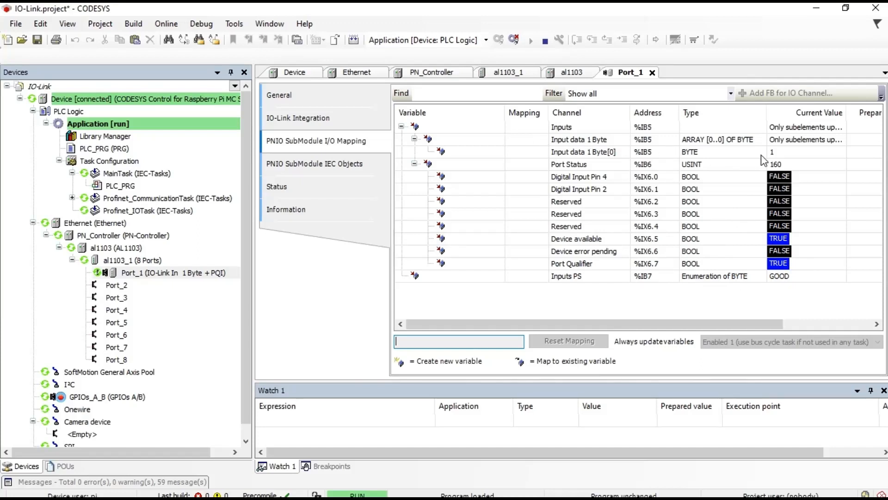
{"action": "mouse_move", "coordinate": [553, 493]}
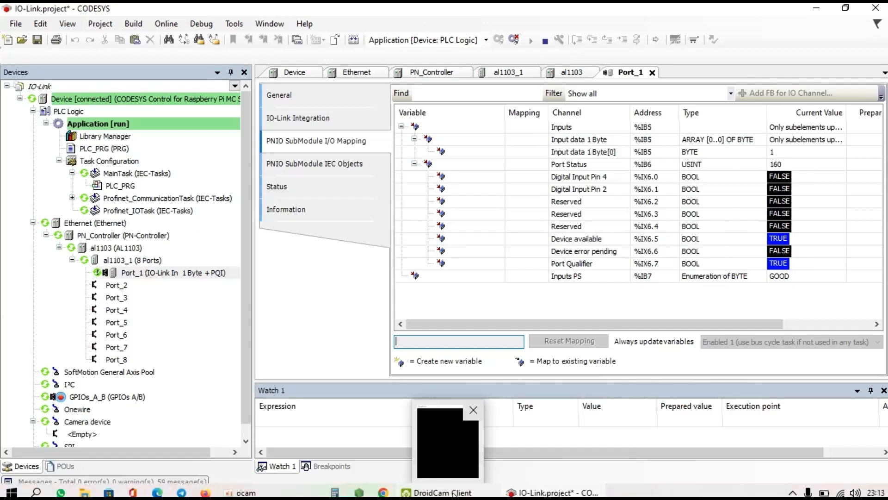
{"action": "left_click", "coordinate": [454, 493]}
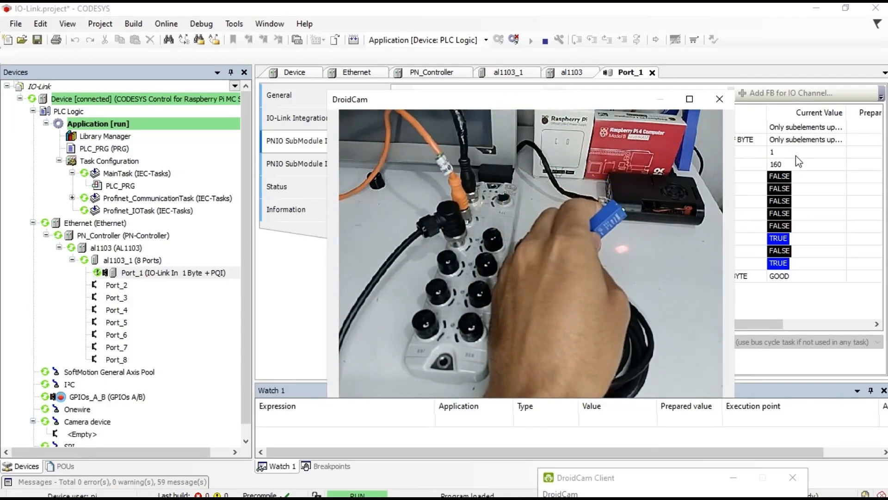
{"action": "left_click", "coordinate": [796, 155]}
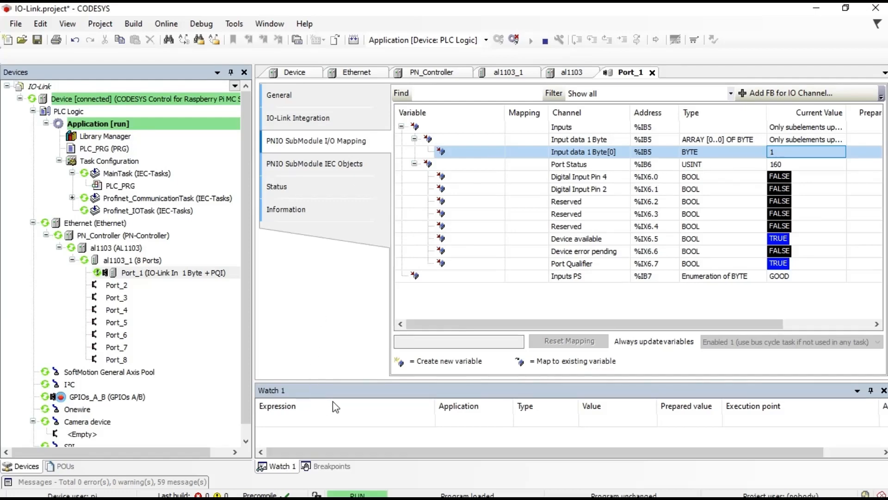
Step: Enlarge the Watch 1 panel and enter %IX5.0 as the first watch expression
{"action": "left_click_drag", "start_coordinate": [347, 379], "coordinate": [344, 346]}
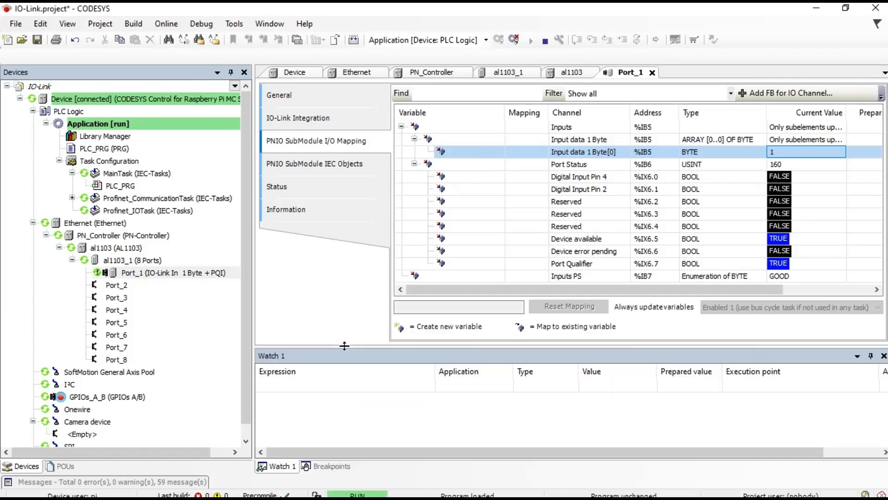
{"action": "left_click", "coordinate": [313, 388]}
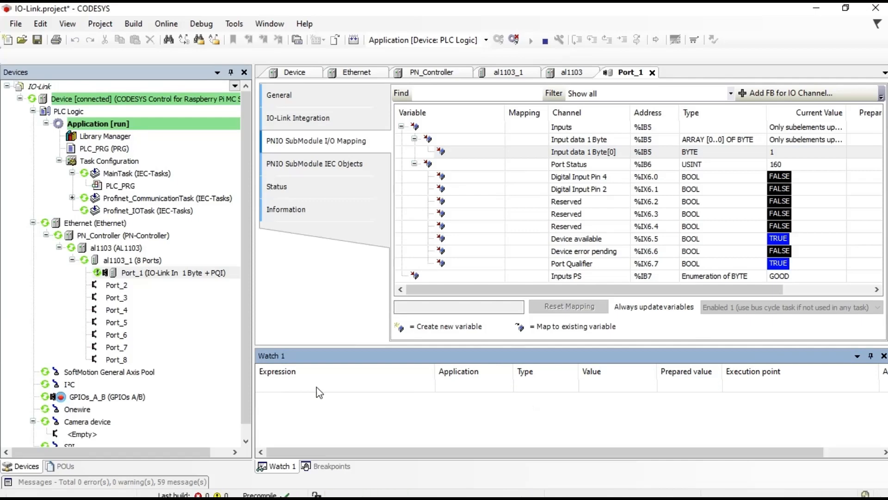
{"action": "left_click", "coordinate": [319, 392]}
{"action": "type", "text": "%IX5.0"}
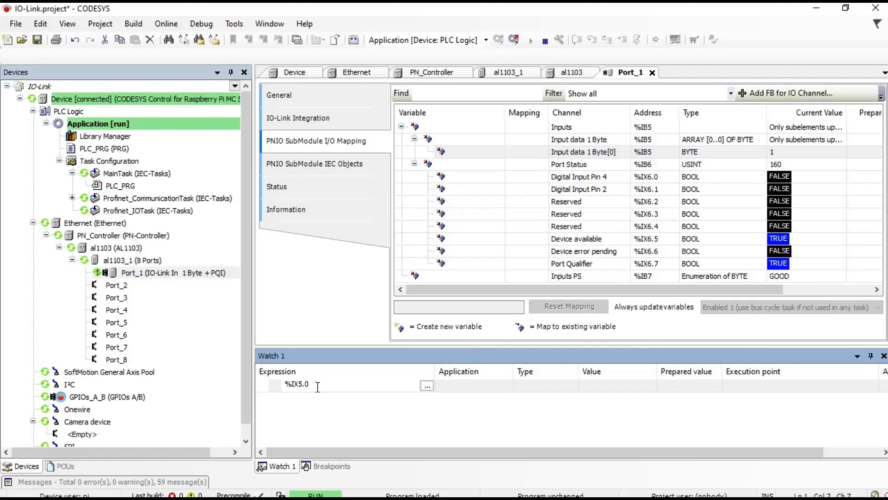
{"action": "key", "text": "Return"}
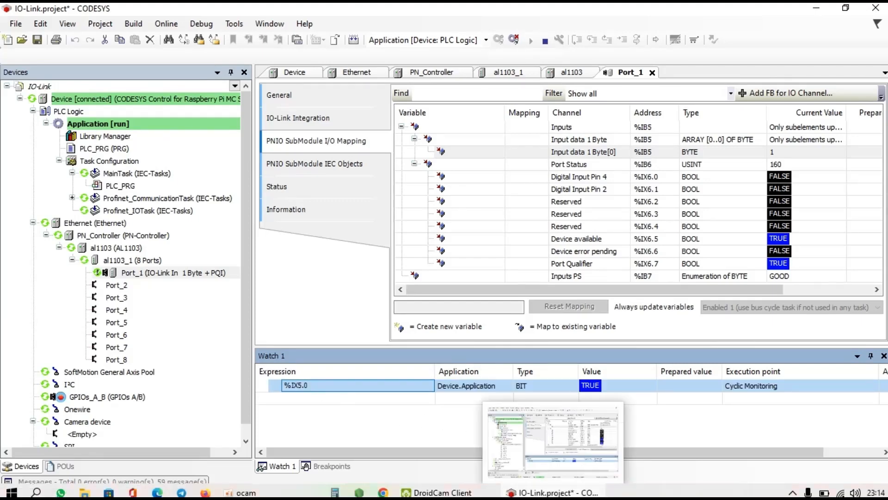
{"action": "left_click", "coordinate": [459, 493]}
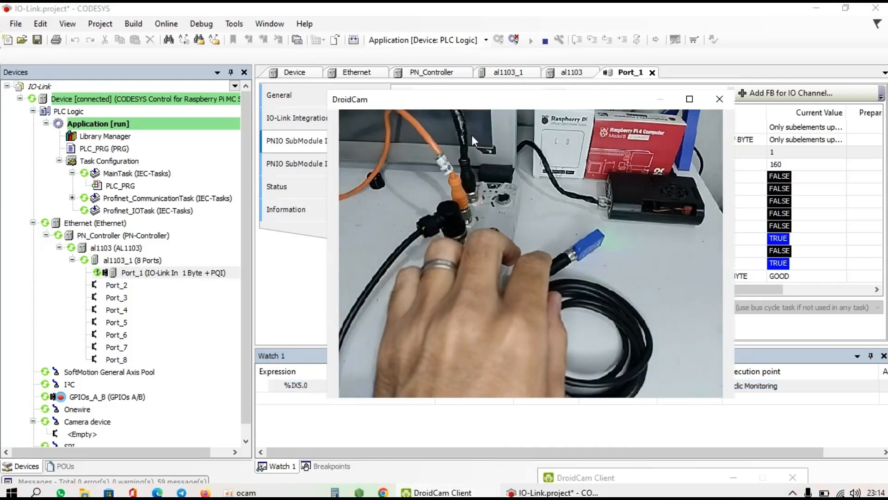
{"action": "left_click_drag", "start_coordinate": [499, 100], "coordinate": [214, 50]}
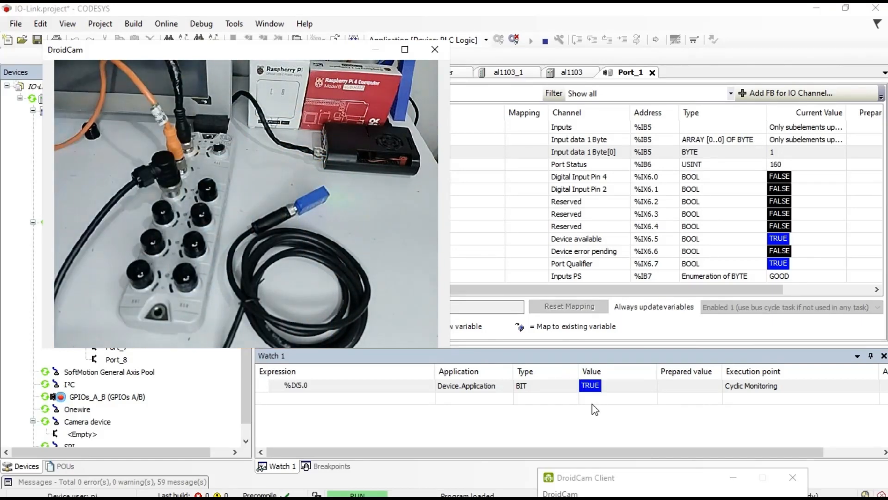
{"action": "left_click", "coordinate": [629, 15]}
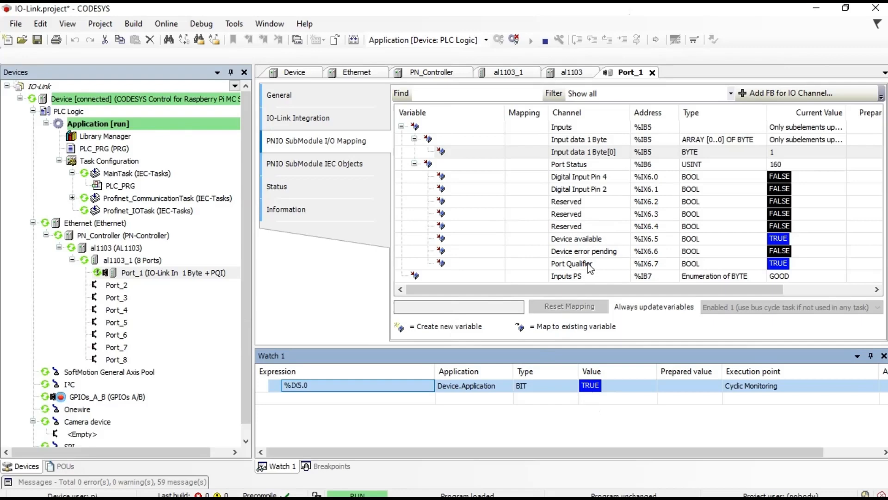
Step: On Port_1's Status page, select the Pull fault alarm, acknowledge the listed alarms, then bring up DroidCam
{"action": "left_click", "coordinate": [314, 189]}
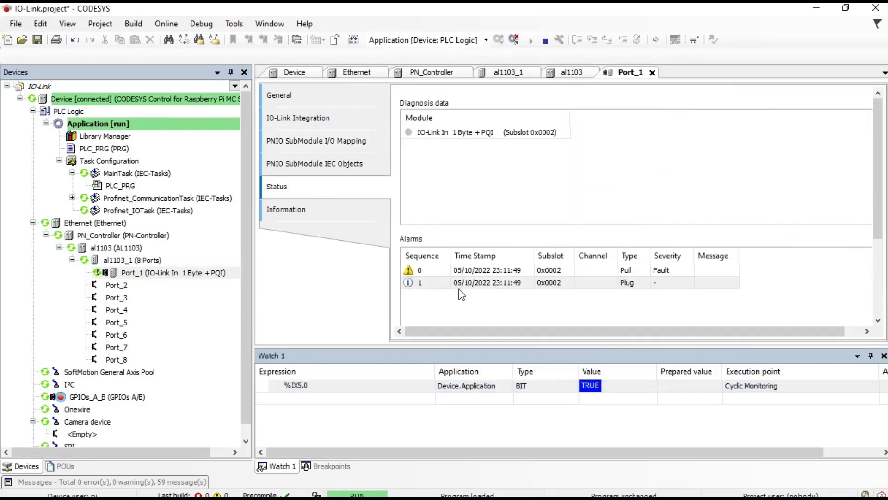
{"action": "left_click", "coordinate": [555, 275]}
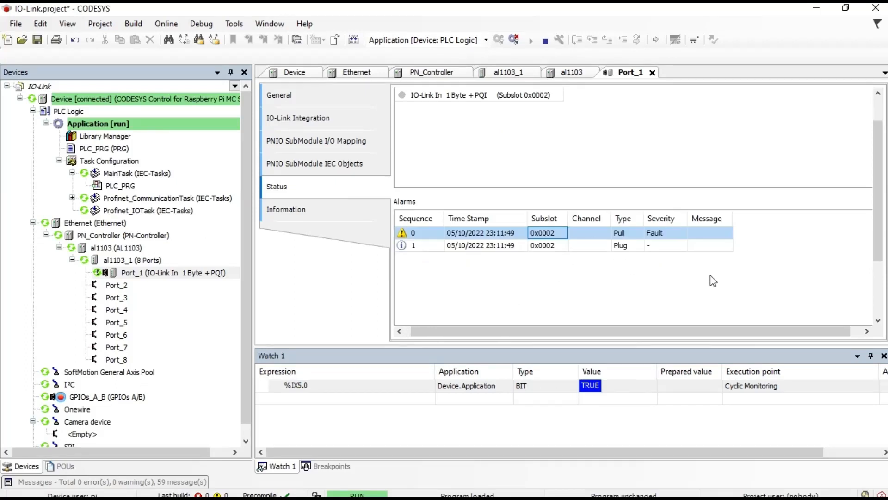
{"action": "left_click_drag", "start_coordinate": [690, 347], "coordinate": [695, 394]}
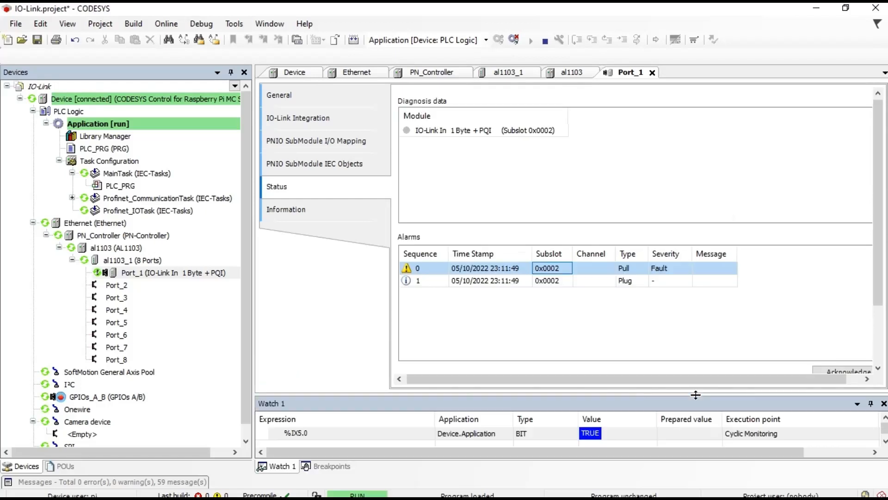
{"action": "left_click", "coordinate": [845, 373]}
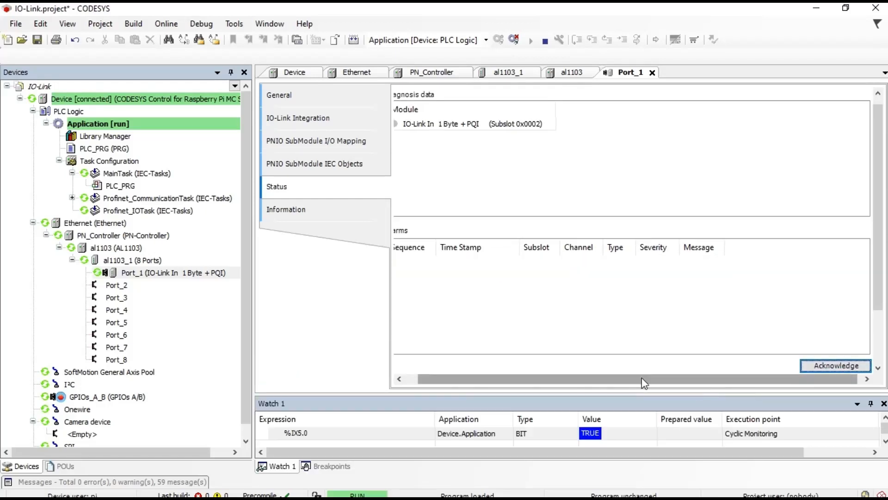
{"action": "left_click_drag", "start_coordinate": [642, 377], "coordinate": [553, 376]}
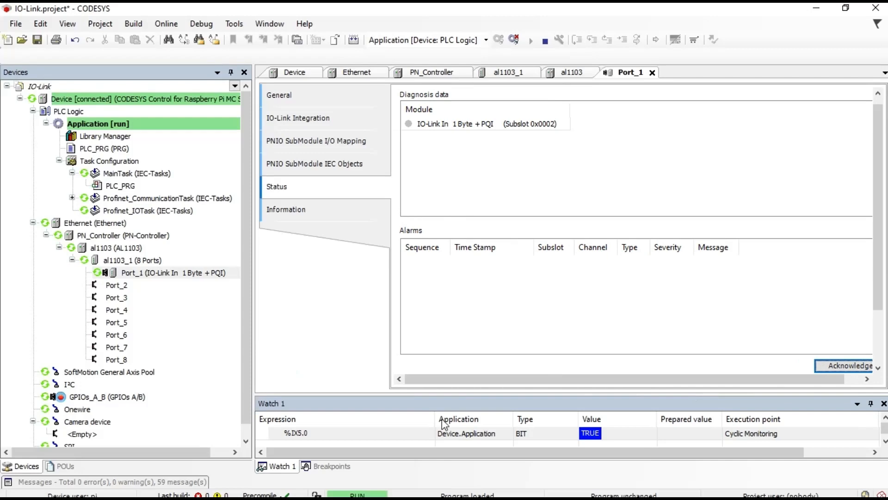
{"action": "left_click", "coordinate": [456, 493]}
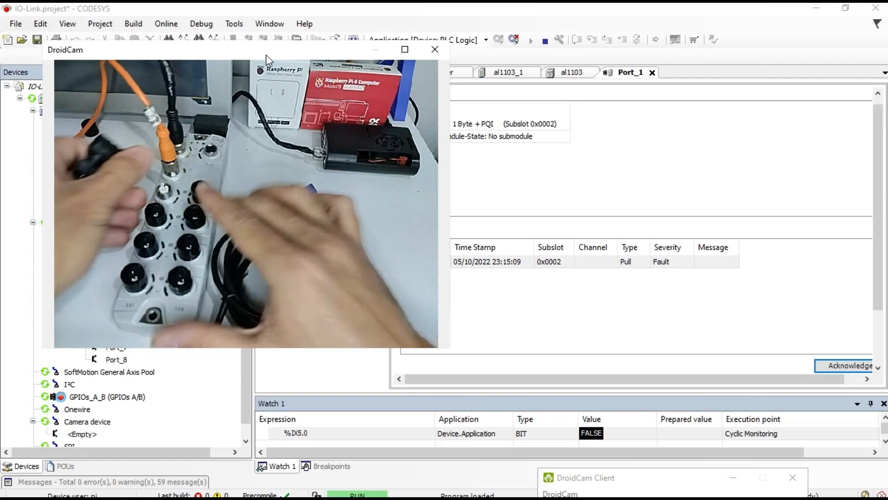
Step: Leave the DroidCam feed and return to CODESYS's Port_1 status page
{"action": "left_click", "coordinate": [592, 257]}
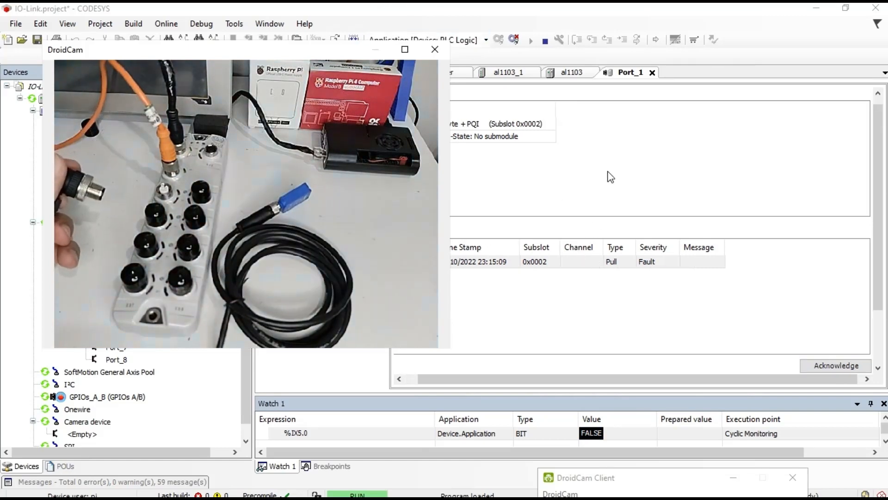
{"action": "left_click", "coordinate": [611, 177]}
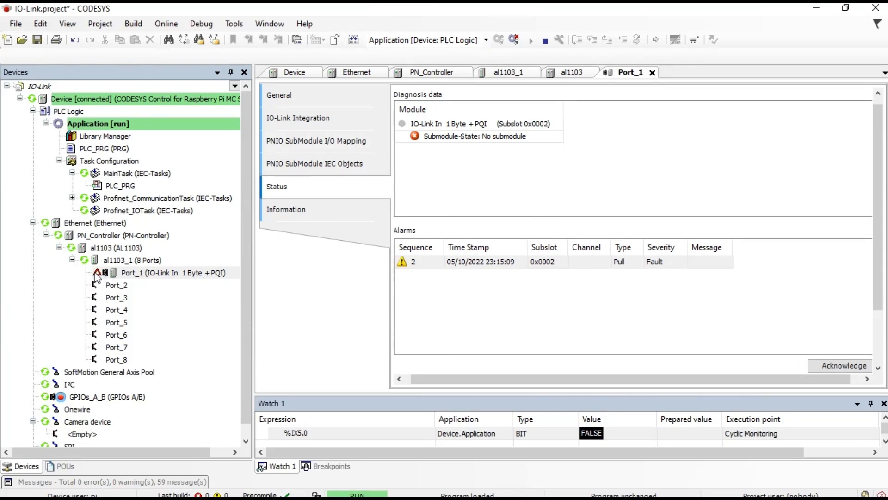
Step: Select the submodule diagnosis and new Pull fault alarm, check the DroidCam feed, then return to CODESYS
{"action": "left_click", "coordinate": [441, 141]}
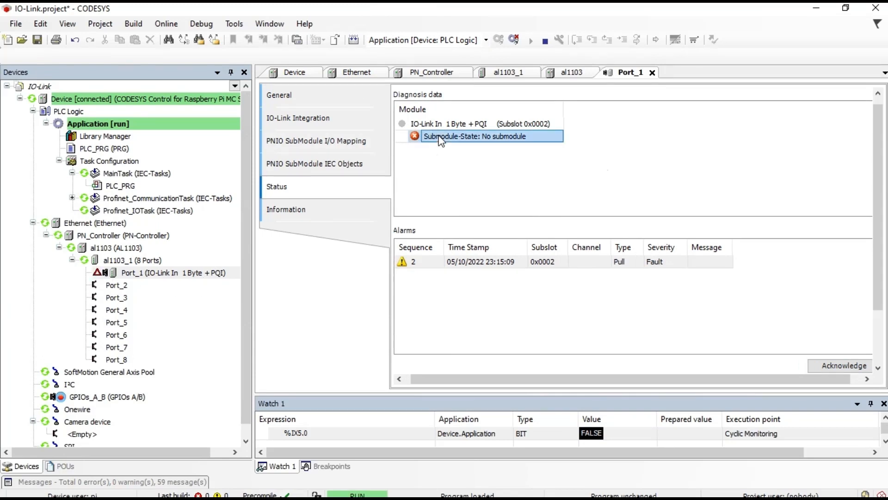
{"action": "left_click", "coordinate": [474, 271]}
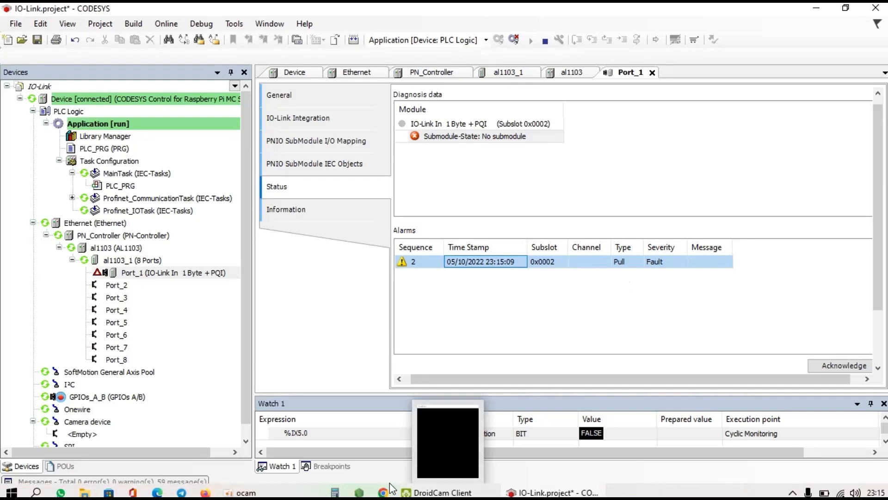
{"action": "left_click", "coordinate": [414, 493]}
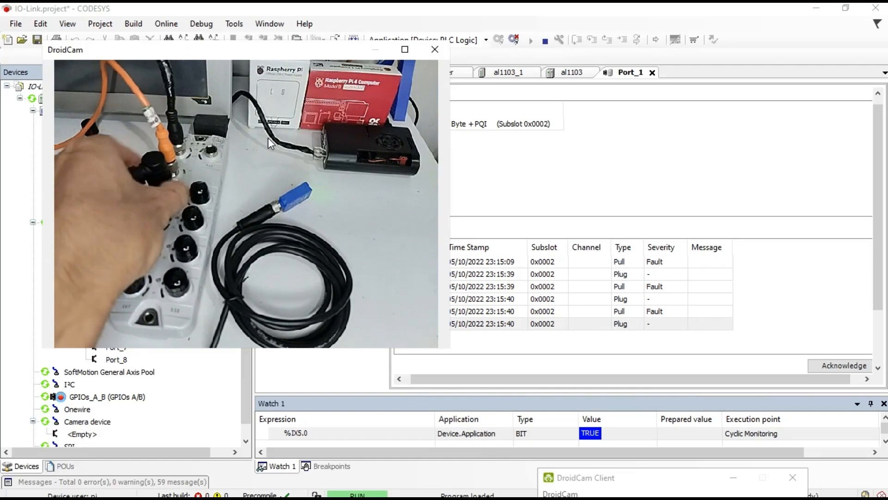
{"action": "left_click", "coordinate": [497, 165]}
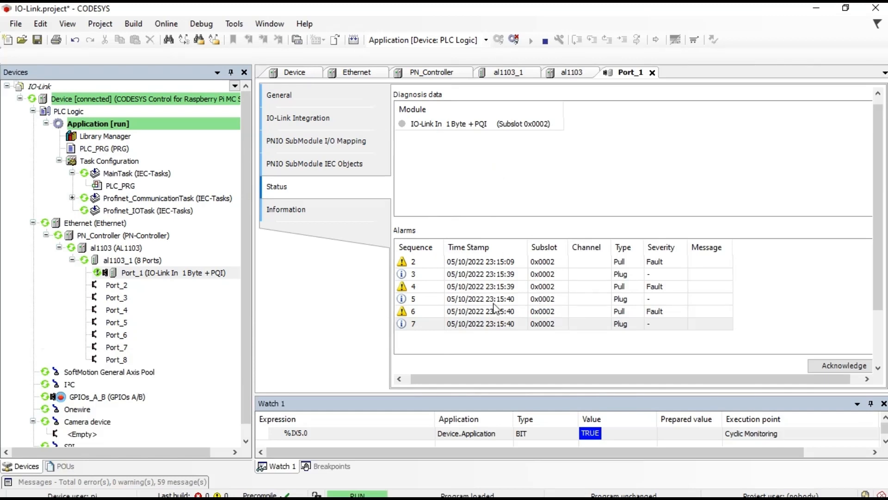
Step: Step through Port_1's Pull and Plug alarm entries and acknowledge them to clear the list
{"action": "left_click", "coordinate": [416, 263]}
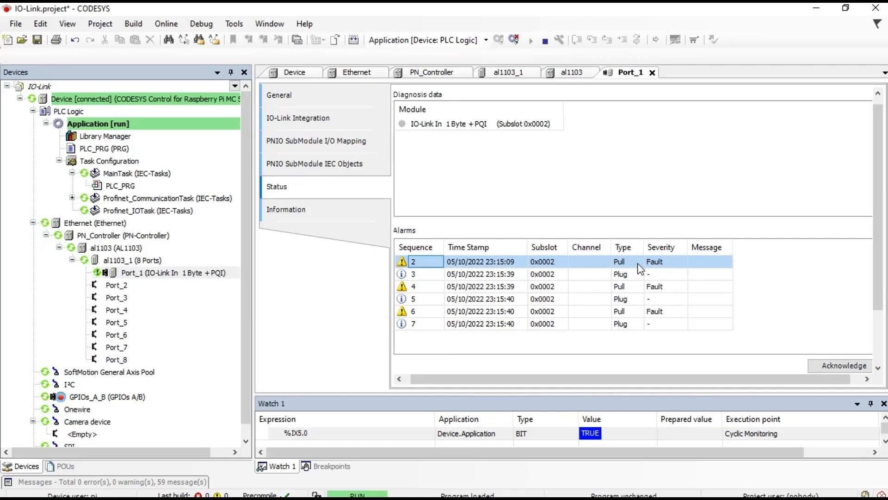
{"action": "left_click", "coordinate": [484, 274]}
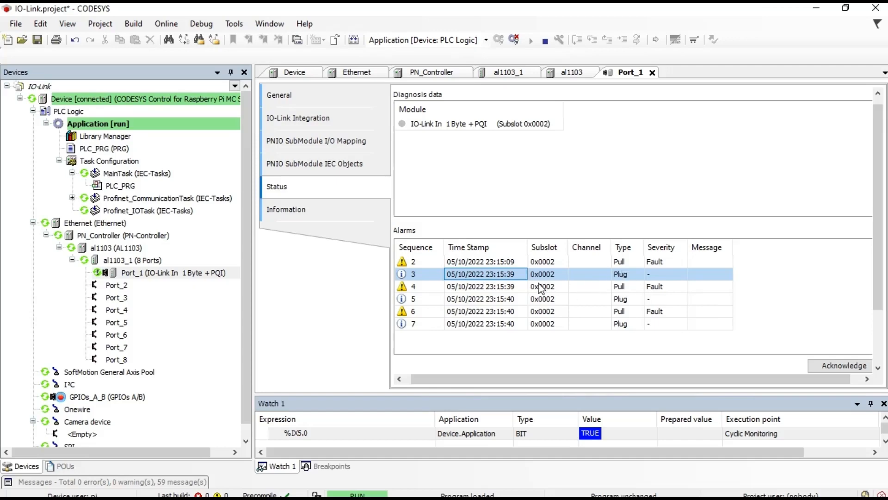
{"action": "left_click", "coordinate": [509, 288]}
{"action": "key", "text": "Down"}
{"action": "key", "text": "Down"}
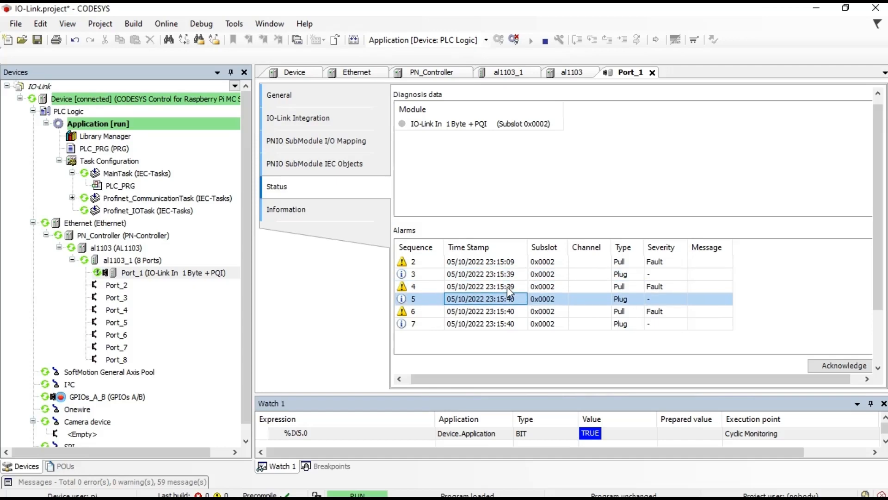
{"action": "key", "text": "Down"}
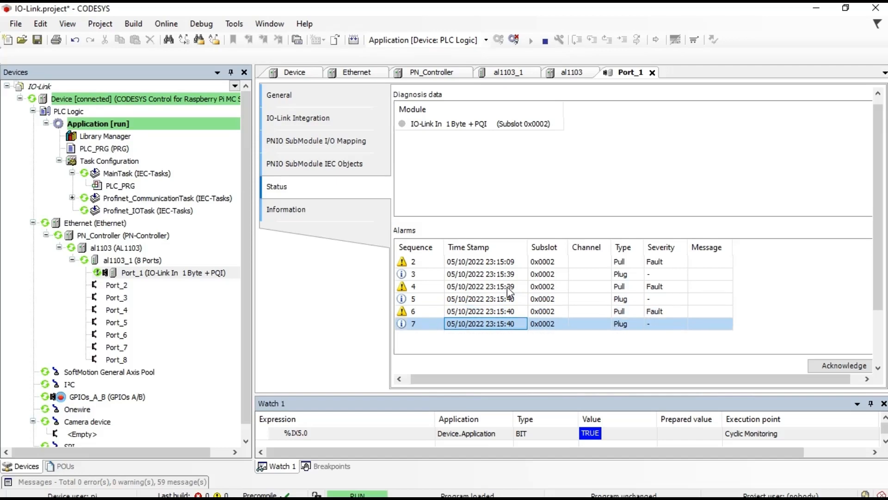
{"action": "key", "text": "Up"}
{"action": "key", "text": "Up"}
{"action": "key", "text": "Up"}
{"action": "key", "text": "Up"}
{"action": "key", "text": "Up"}
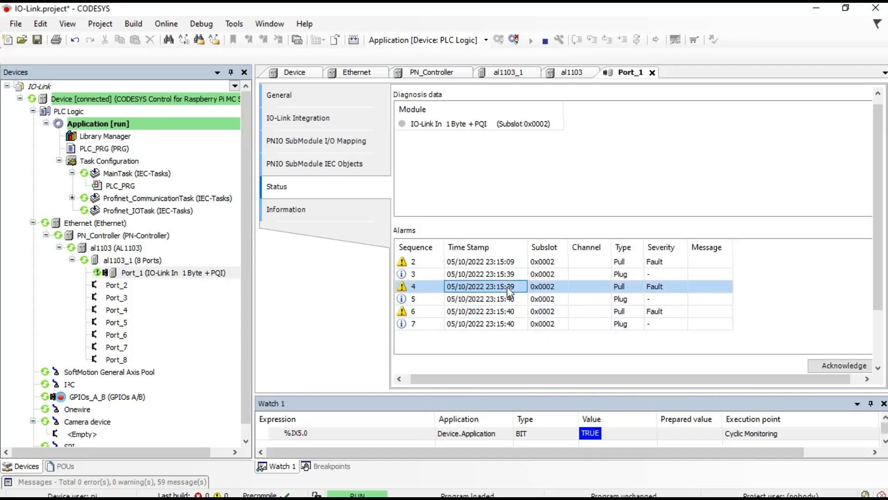
{"action": "key", "text": "Down"}
{"action": "key", "text": "Down"}
{"action": "key", "text": "Down"}
{"action": "key", "text": "Down"}
{"action": "key", "text": "Down"}
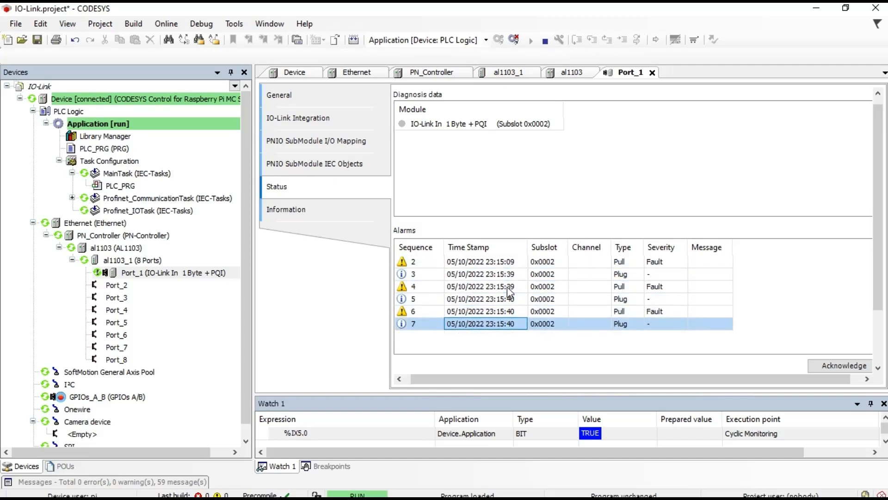
{"action": "left_click", "coordinate": [826, 366]}
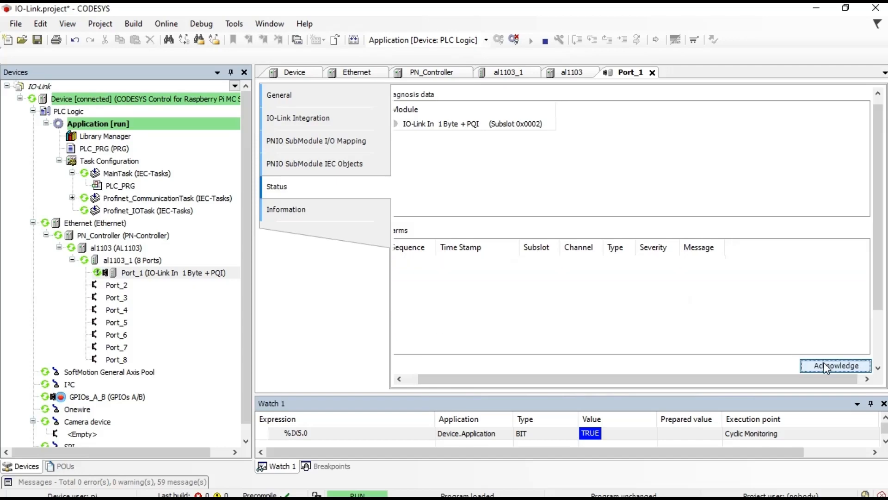
Step: Check Port_1's Information and IEC Objects tabs, show the live I/O mapping, and enlarge the watch list
{"action": "left_click", "coordinate": [348, 214]}
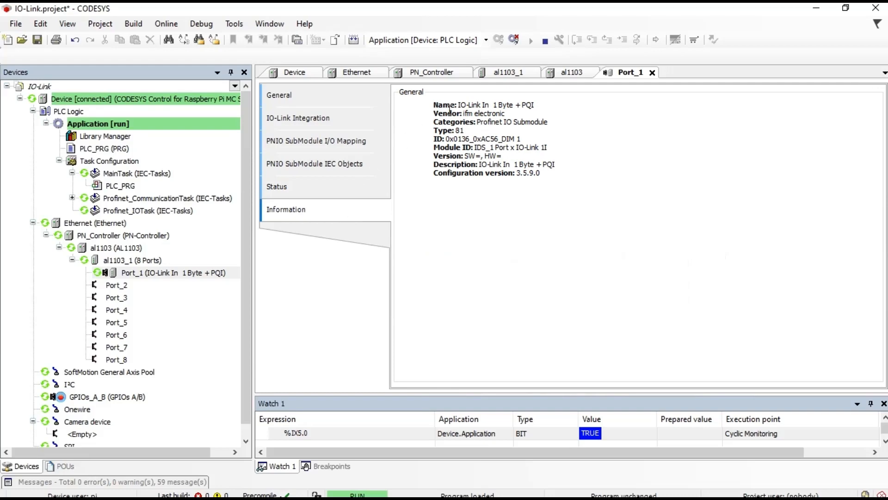
{"action": "left_click", "coordinate": [351, 189]}
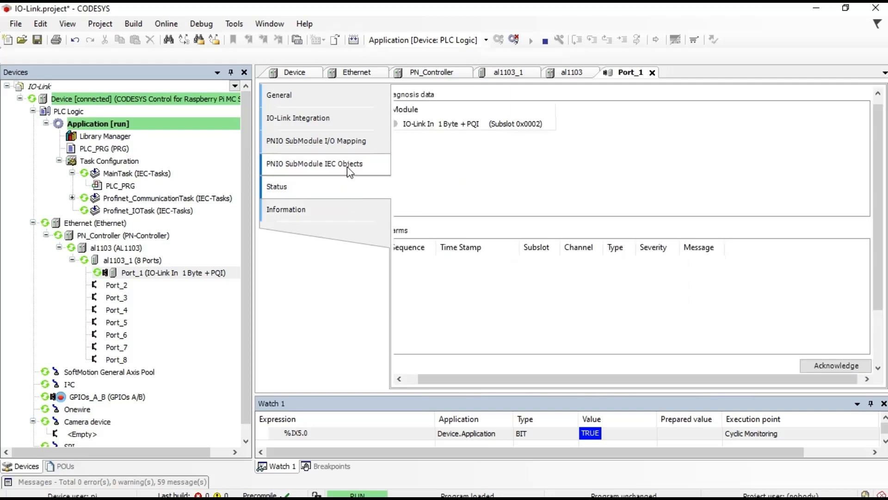
{"action": "left_click", "coordinate": [349, 171]}
{"action": "left_click", "coordinate": [350, 146]}
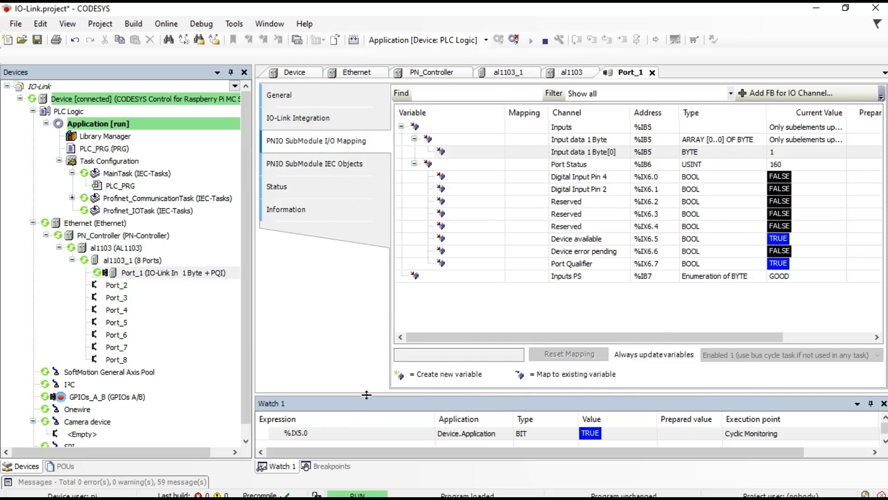
{"action": "left_click_drag", "start_coordinate": [366, 394], "coordinate": [369, 341]}
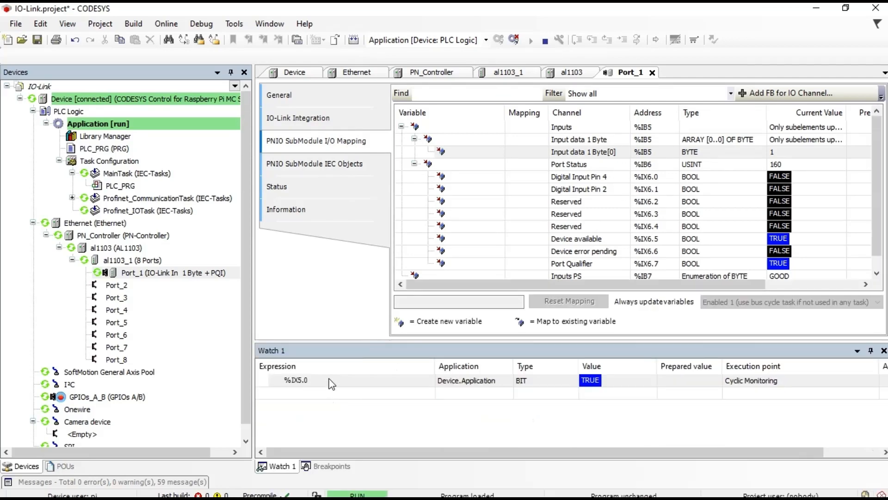
{"action": "left_click", "coordinate": [130, 190]}
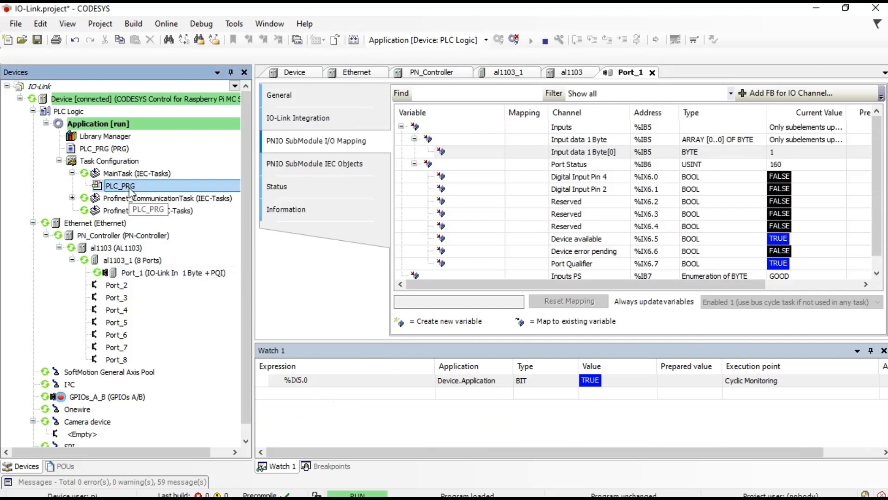
Step: Open PLC_PRG, go offline, and declare 'Sensor_difuso : bool' in the VAR block
{"action": "left_click", "coordinate": [128, 186]}
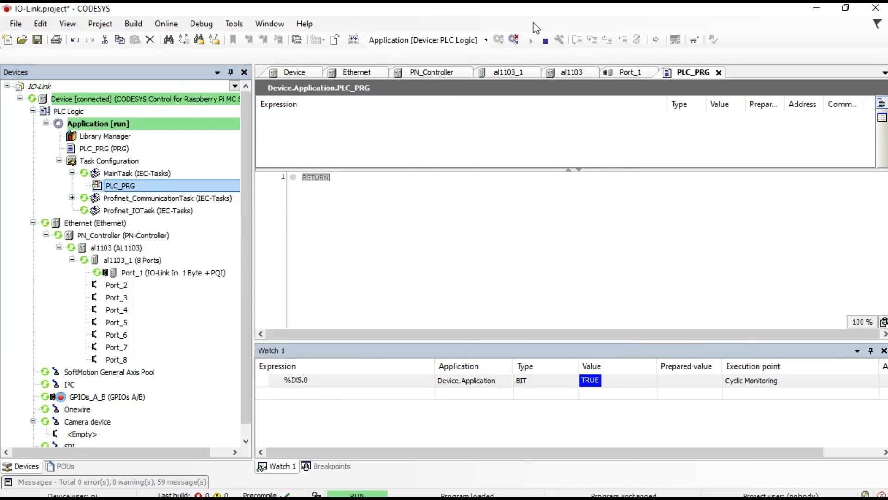
{"action": "left_click", "coordinate": [513, 40]}
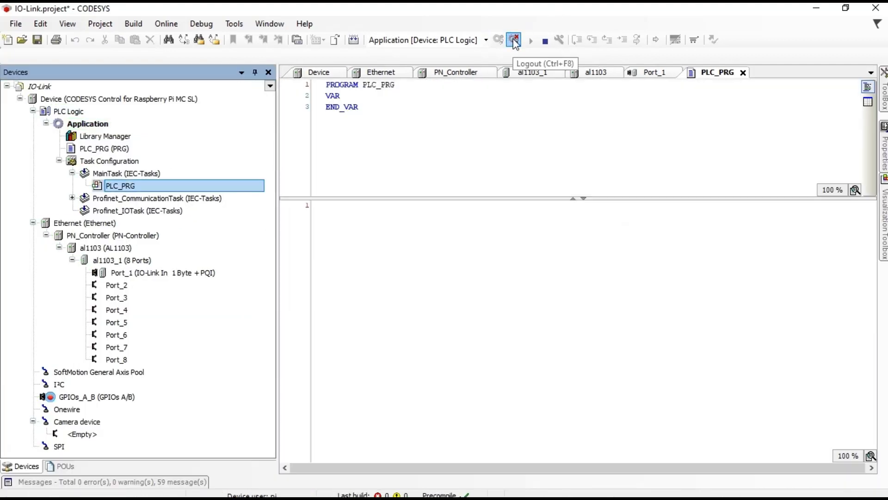
{"action": "left_click", "coordinate": [369, 95]}
{"action": "key", "text": "Return"}
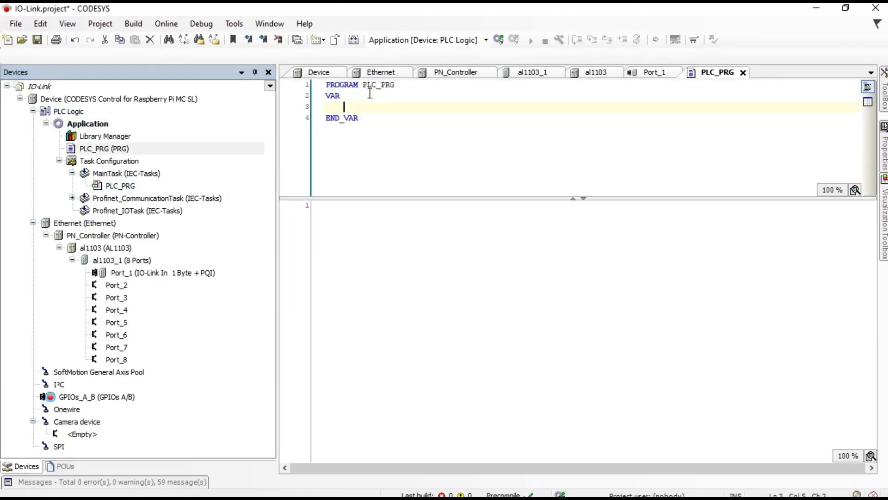
{"action": "type", "text": "Sensor_"}
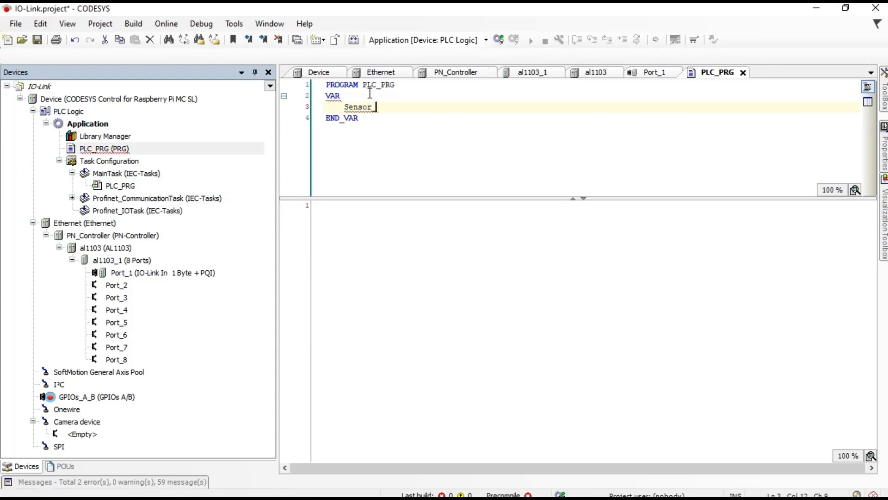
{"action": "type", "text": "difuso : bool;"}
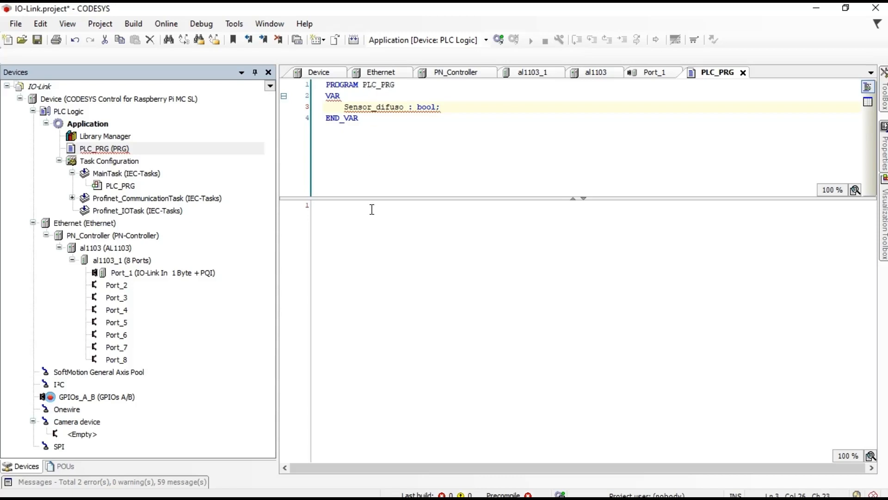
Step: Write 'Sensor_difuso := %IX5.0;' in the PLC_PRG body, checking Port_1's I/O addresses
{"action": "left_click", "coordinate": [372, 208]}
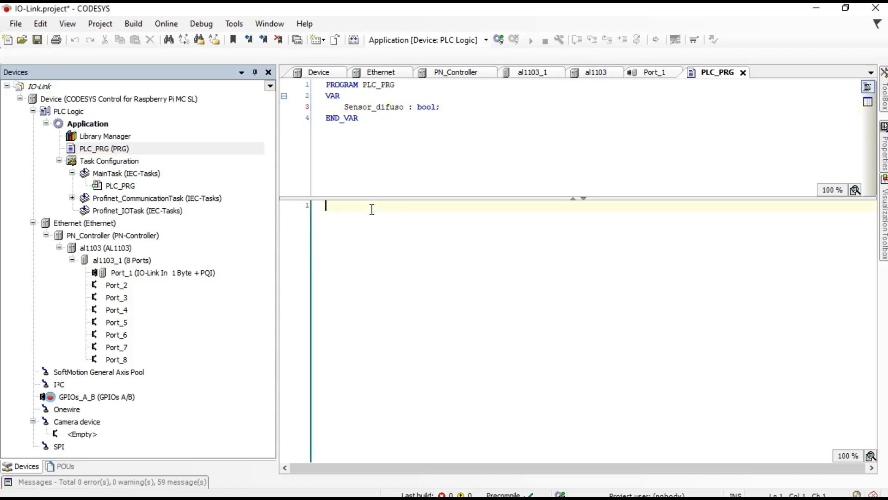
{"action": "type", "text": "Senso"}
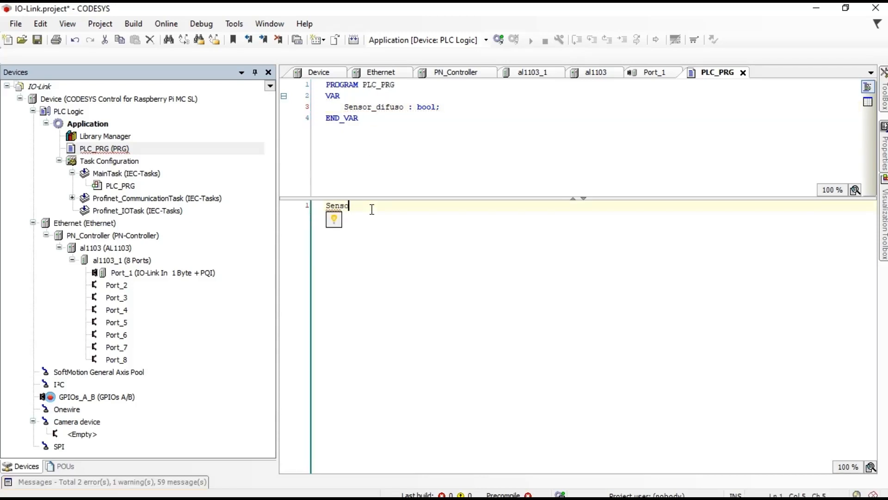
{"action": "type", "text": "r_difuso :="}
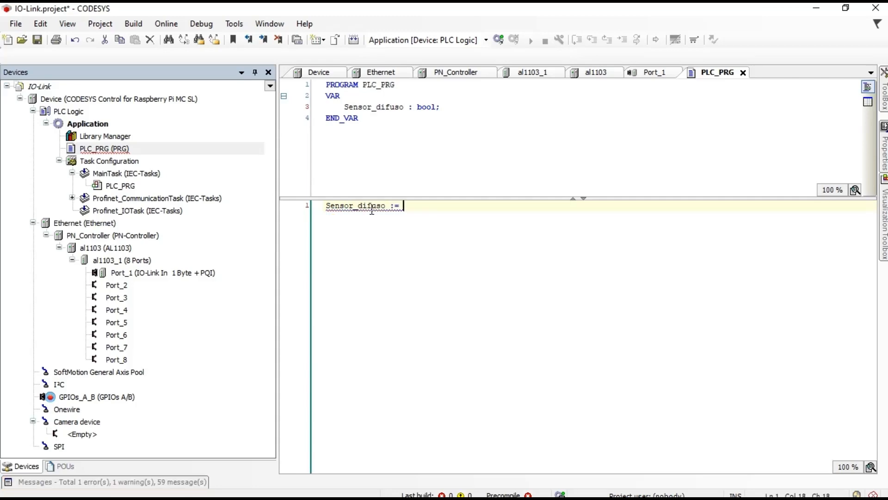
{"action": "mouse_move", "coordinate": [446, 493]}
{"action": "type", "text": "%"}
{"action": "left_click", "coordinate": [655, 73]}
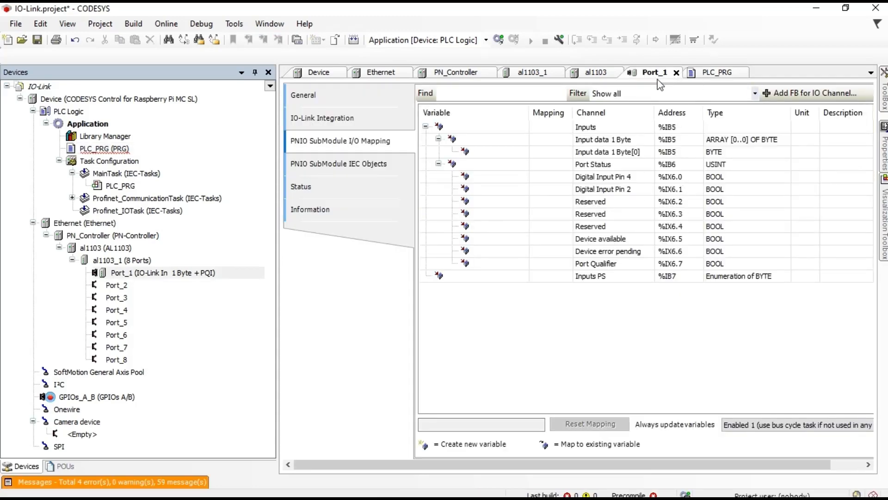
{"action": "left_click", "coordinate": [718, 73]}
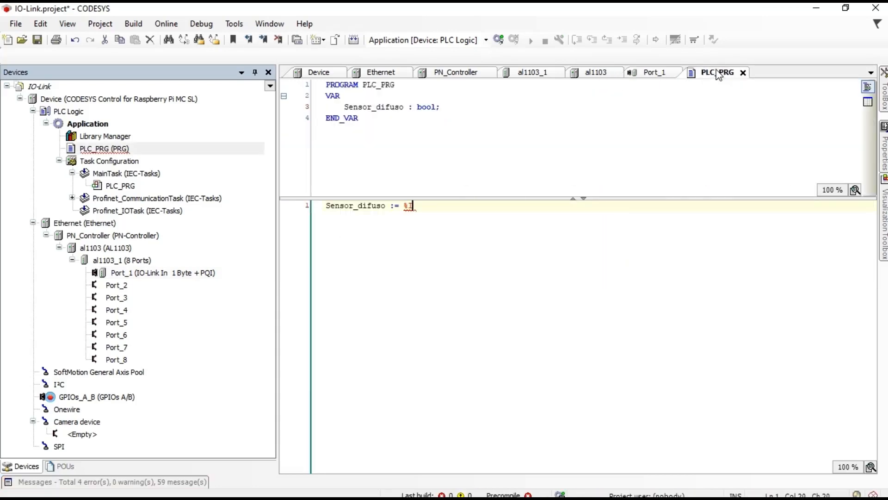
{"action": "type", "text": "5.0;"}
{"action": "mouse_move", "coordinate": [425, 206]}
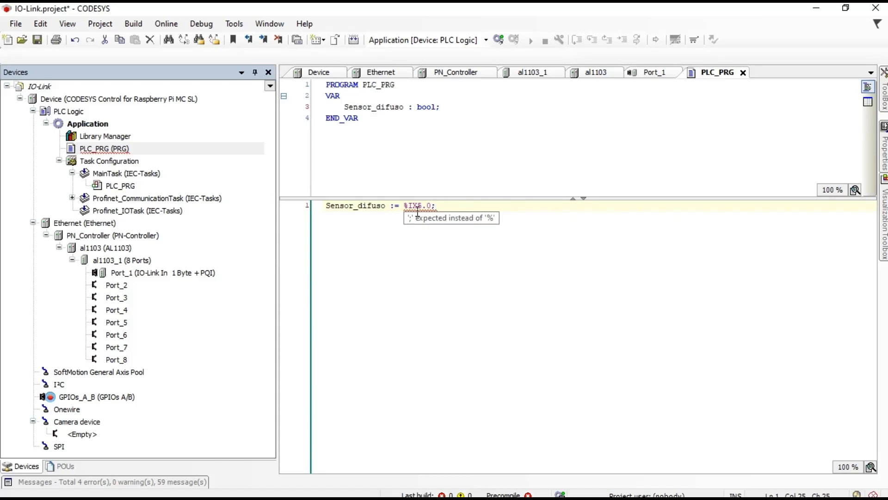
{"action": "key", "text": "Return"}
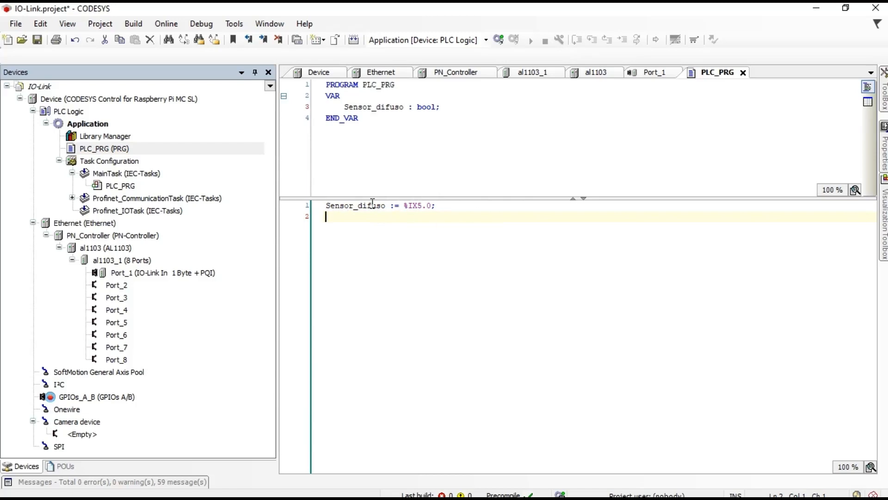
{"action": "left_click", "coordinate": [438, 205]}
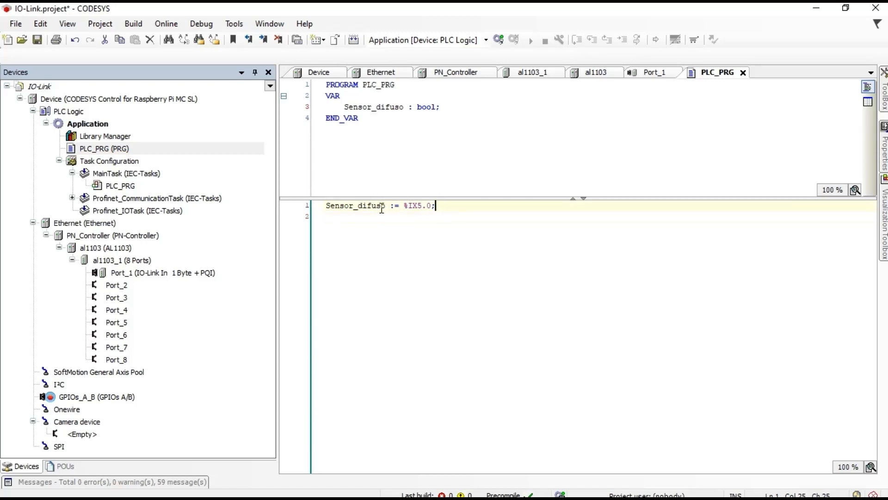
Step: Map Port_1's Input data 1 Byte[0] channel (%IB5) to a new variable named Contrinex
{"action": "left_click", "coordinate": [650, 77]}
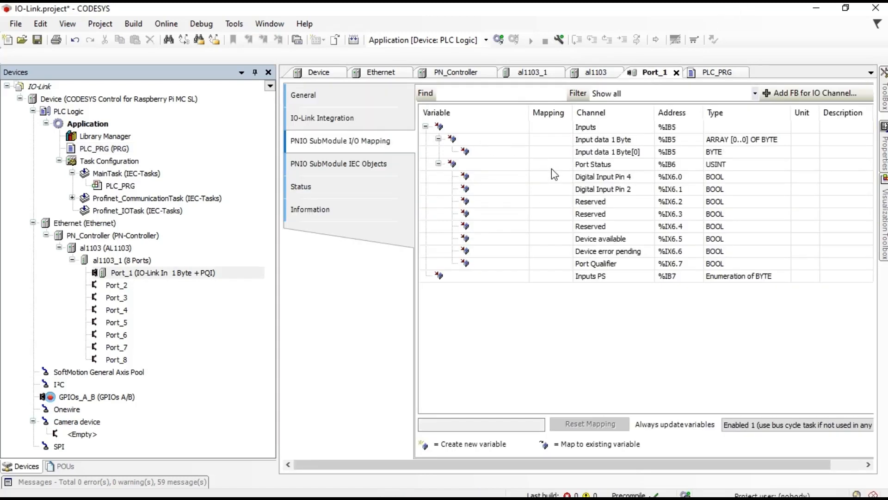
{"action": "double_click", "coordinate": [492, 153]}
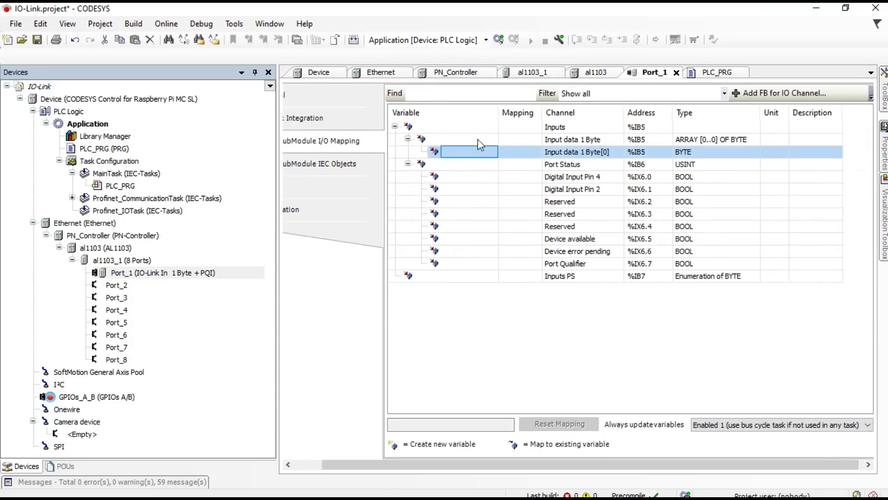
{"action": "key", "text": "Escape"}
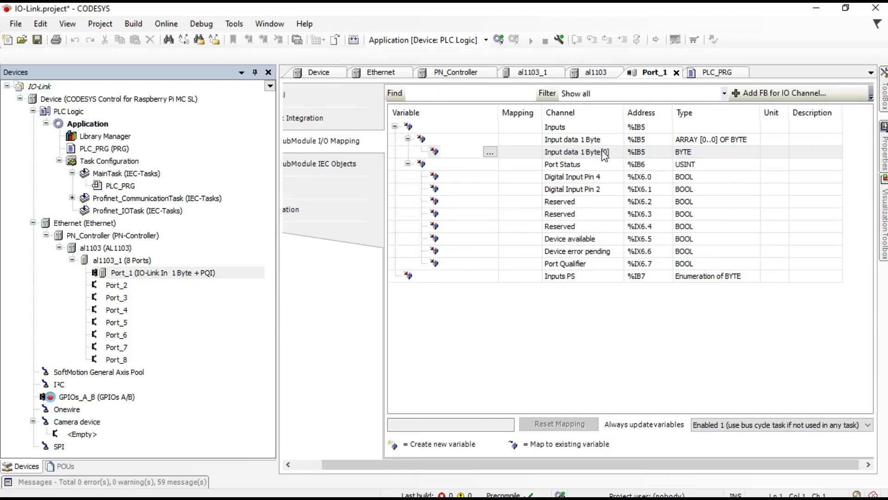
{"action": "type", "text": "Contrine"}
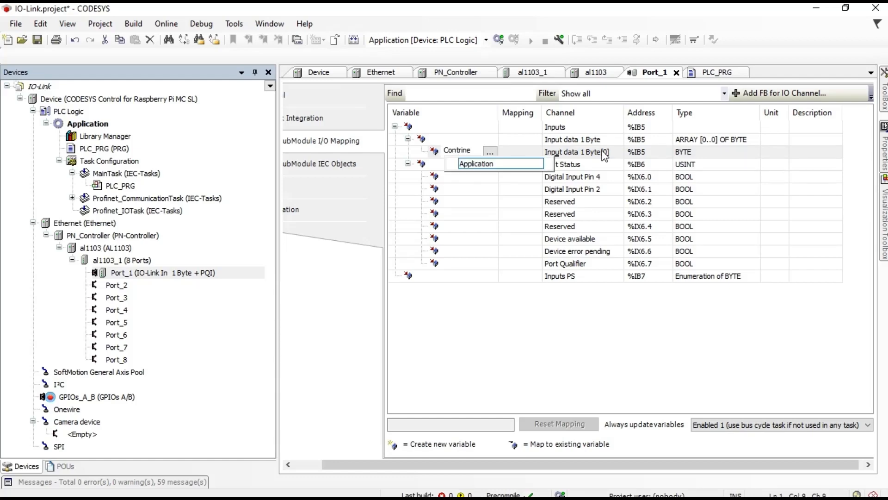
{"action": "type", "text": "x"}
{"action": "key", "text": "Return"}
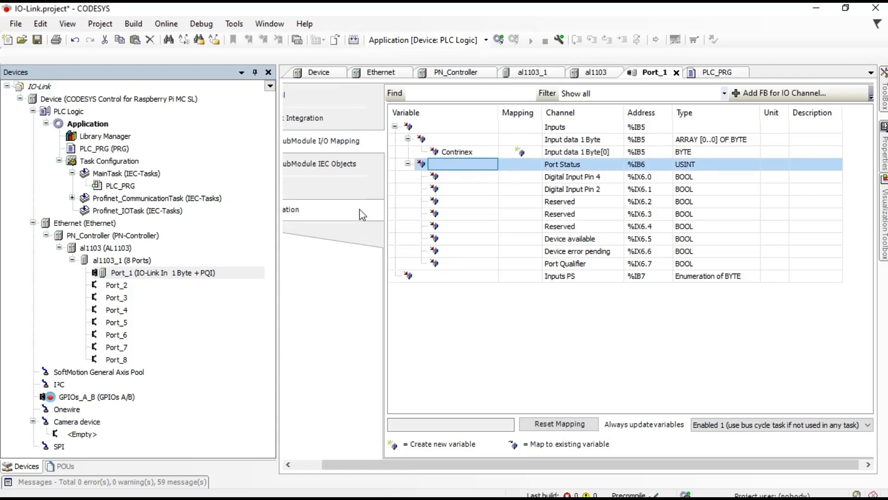
{"action": "left_click", "coordinate": [706, 73]}
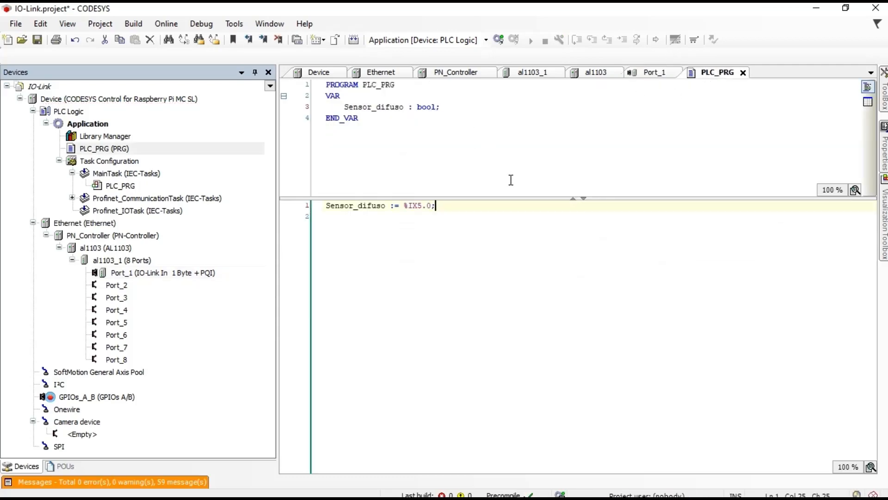
Step: Start a line after the sensor assignment, then log in to the raspberrypi controller despite the address mismatch
{"action": "key", "text": "Return"}
{"action": "type", "text": "con"}
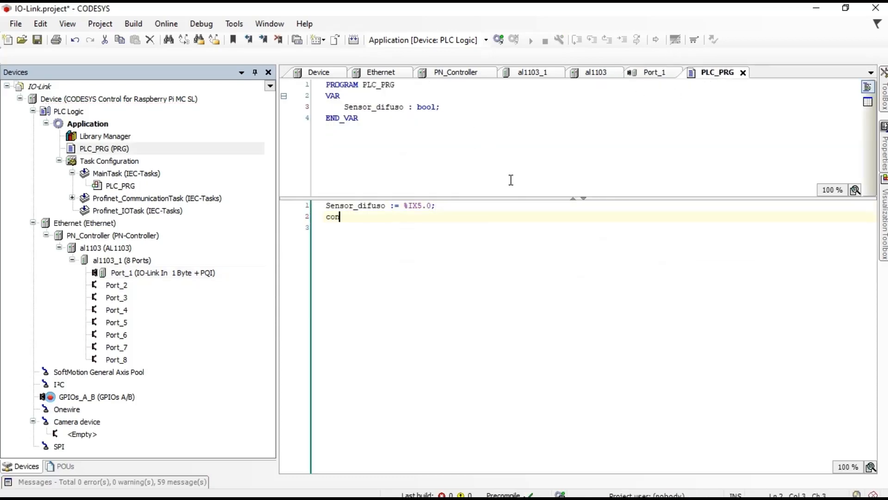
{"action": "type", "text": "trinex."}
{"action": "key", "text": "BackSpace"}
{"action": "key", "text": "BackSpace"}
{"action": "key", "text": "BackSpace"}
{"action": "key", "text": "BackSpace"}
{"action": "key", "text": "BackSpace"}
{"action": "key", "text": "BackSpace"}
{"action": "key", "text": "BackSpace"}
{"action": "key", "text": "BackSpace"}
{"action": "key", "text": "BackSpace"}
{"action": "left_click", "coordinate": [499, 40]}
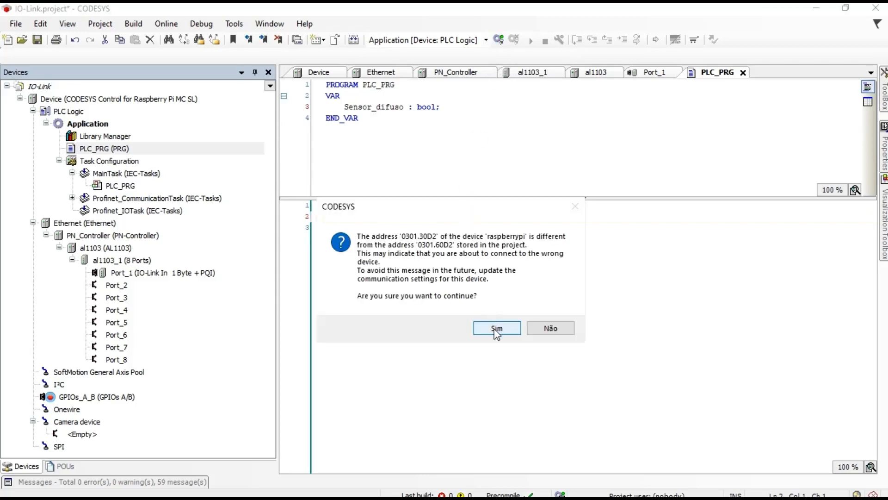
{"action": "left_click", "coordinate": [496, 328]}
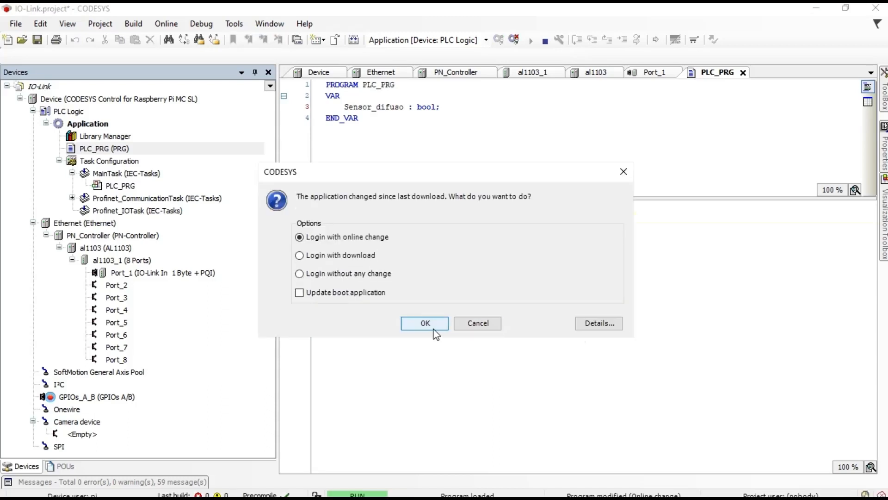
Step: Go online with an online change and move the DroidCam feed off the editor
{"action": "left_click", "coordinate": [434, 325]}
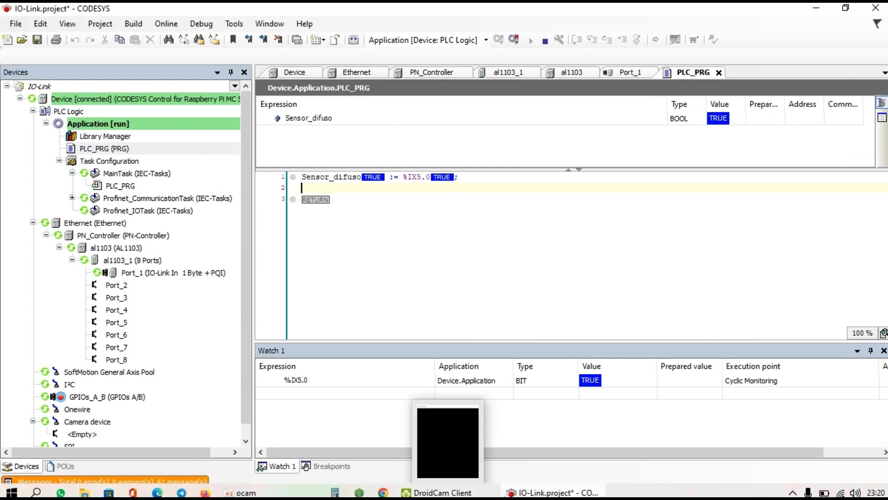
{"action": "left_click", "coordinate": [536, 493]}
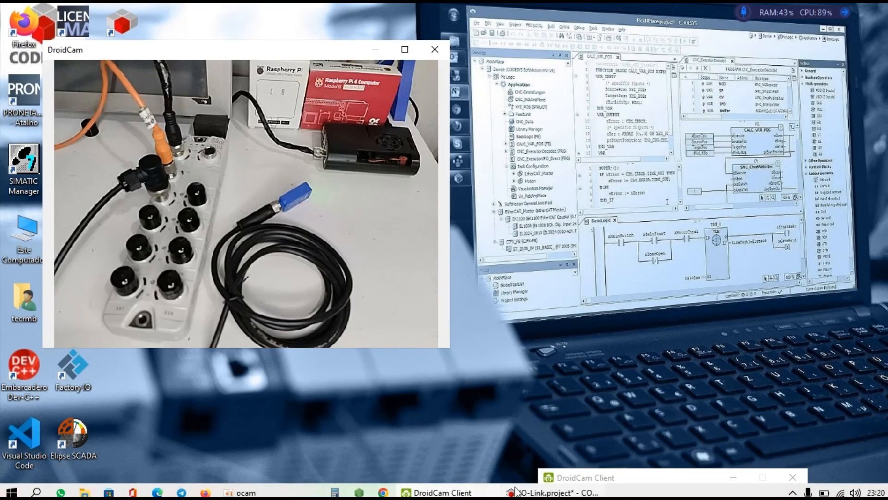
{"action": "left_click", "coordinate": [517, 491]}
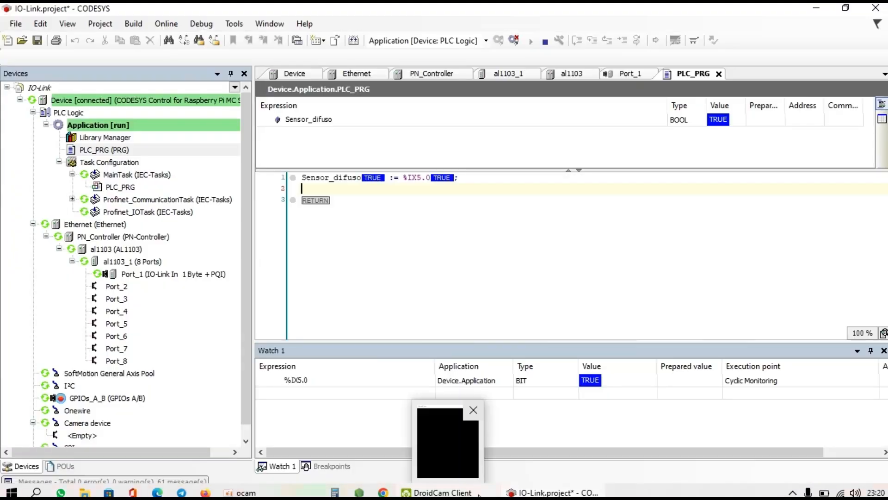
{"action": "left_click", "coordinate": [478, 494]}
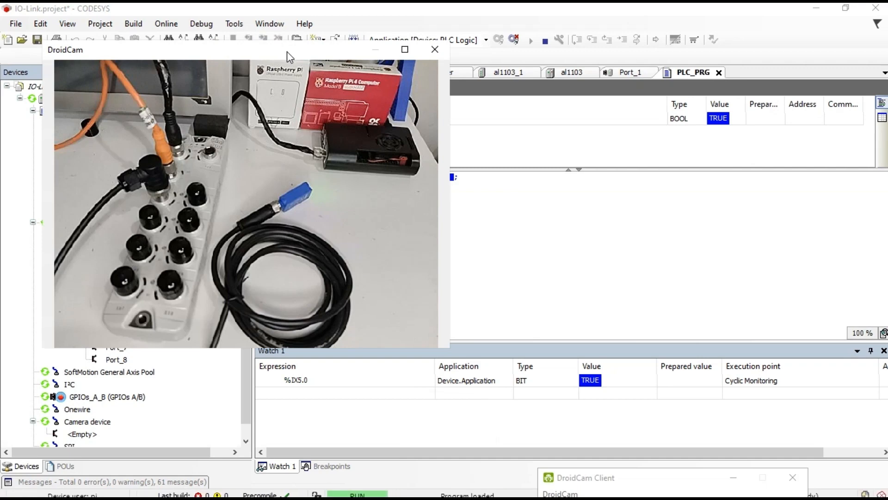
{"action": "left_click_drag", "start_coordinate": [287, 51], "coordinate": [374, 262]}
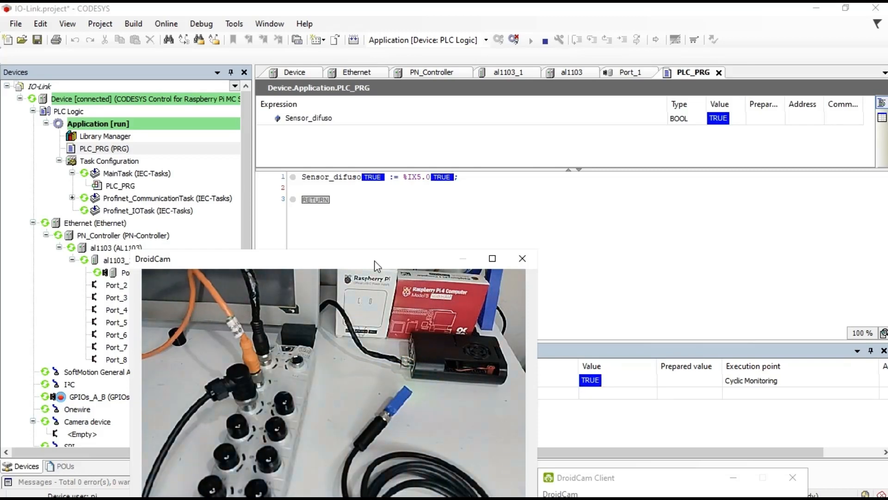
Step: Select PLC_PRG, shrink its variable table to enlarge the code area, and open File Explorer
{"action": "left_click", "coordinate": [487, 217]}
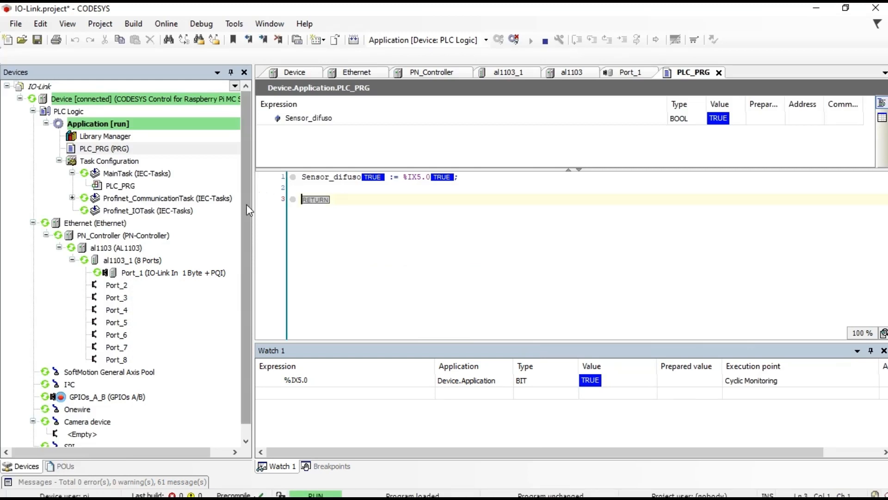
{"action": "left_click", "coordinate": [246, 160]}
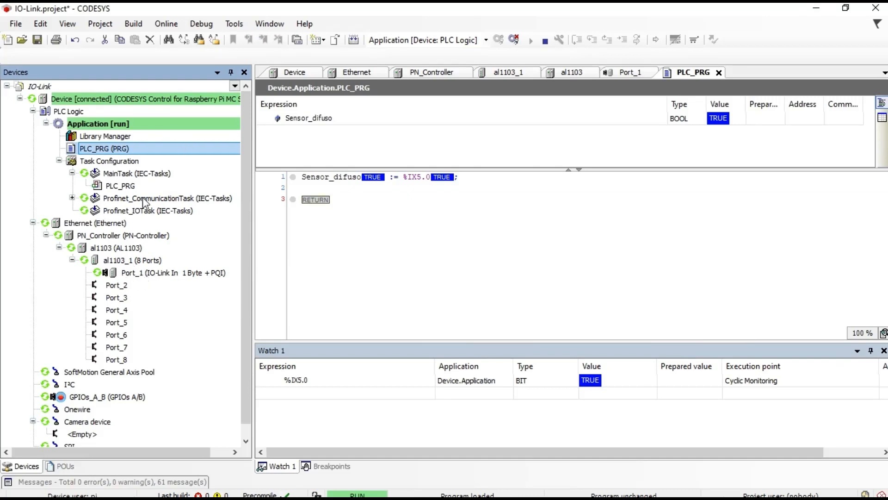
{"action": "left_click_drag", "start_coordinate": [414, 170], "coordinate": [421, 143]}
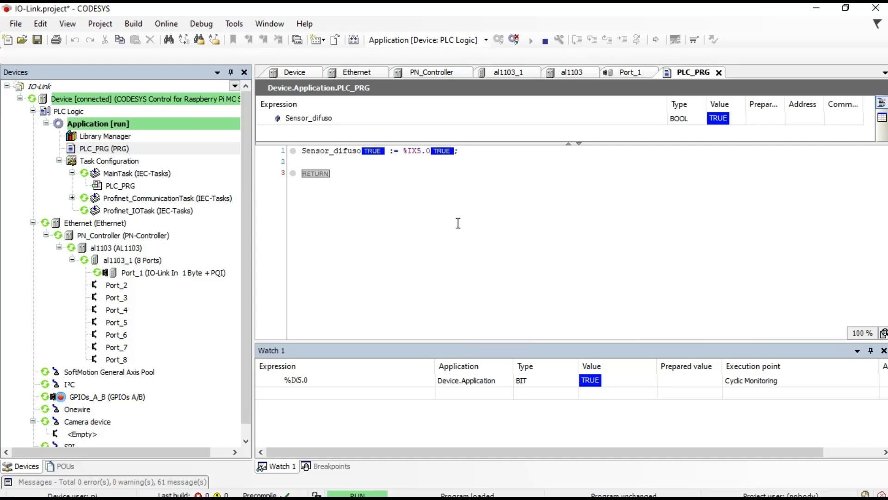
{"action": "mouse_move", "coordinate": [234, 493]}
{"action": "left_click", "coordinate": [92, 494]}
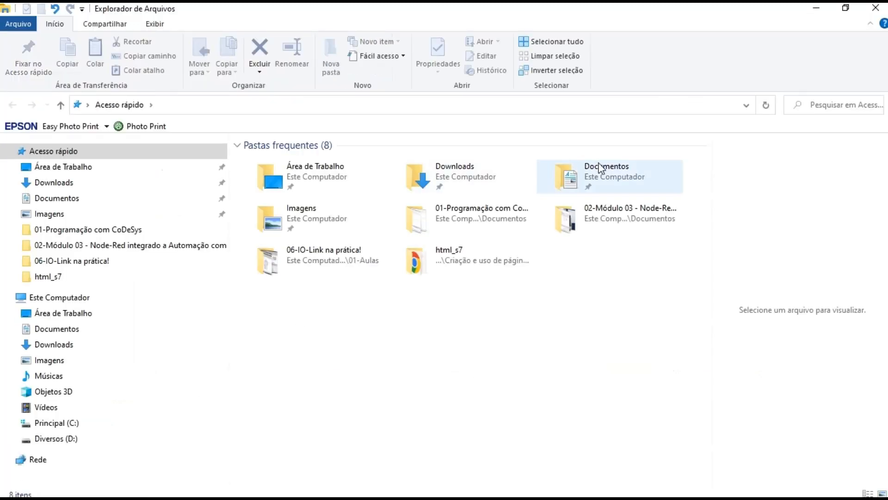
Step: Browse Documentos > Treinamento IO-Link > 00-Mestres e Sensores > 02-Sensores > Sensor LTR-C23PA-PMS-403 and select the Contrinex datasheet PDF
{"action": "double_click", "coordinate": [584, 165]}
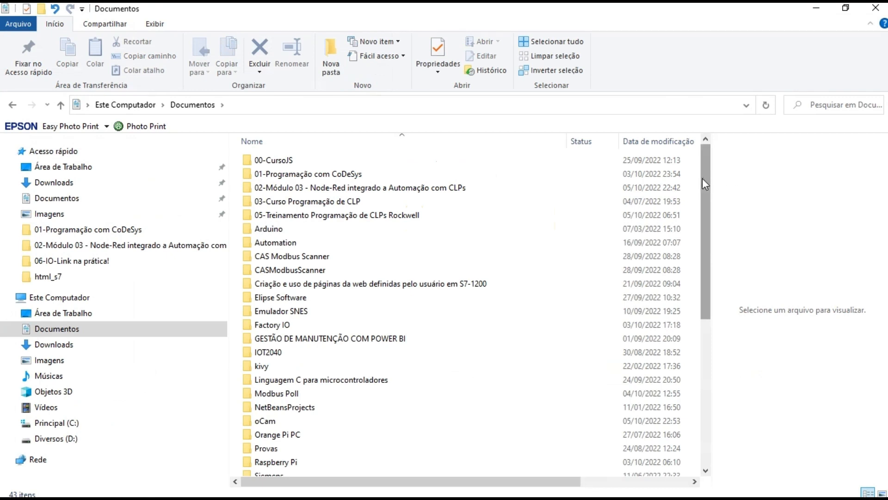
{"action": "left_click_drag", "start_coordinate": [702, 179], "coordinate": [703, 290]}
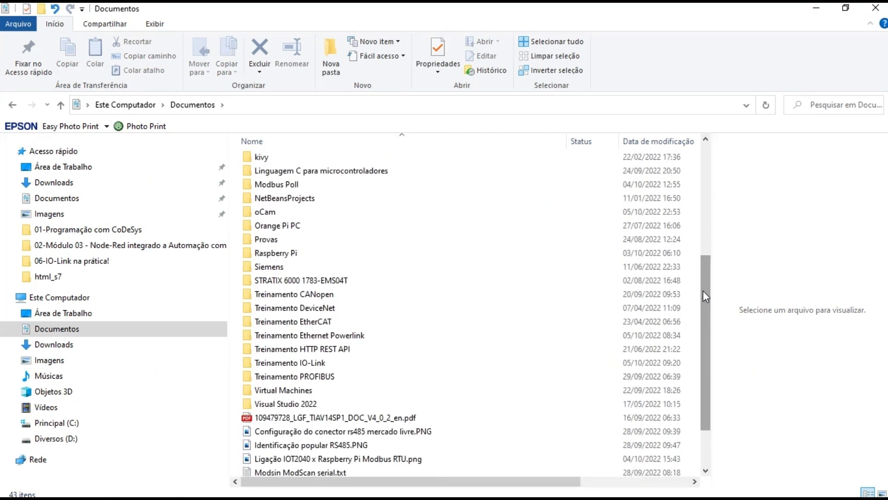
{"action": "double_click", "coordinate": [318, 363]}
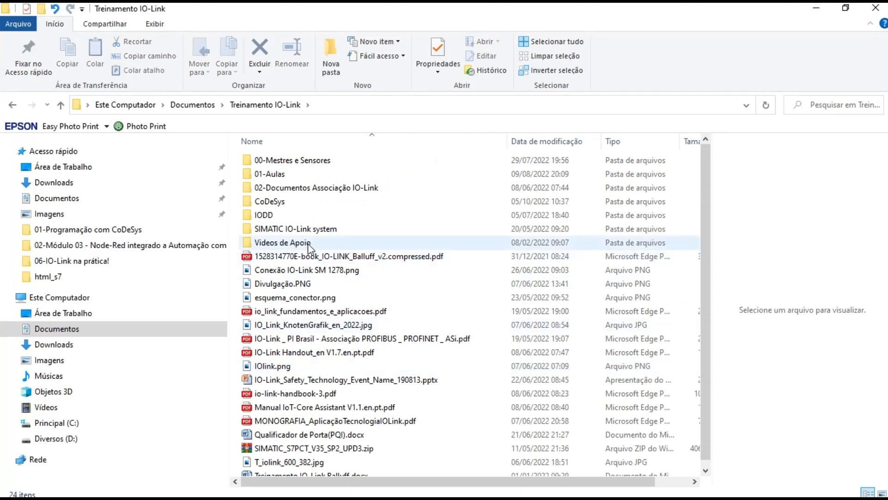
{"action": "double_click", "coordinate": [316, 161]}
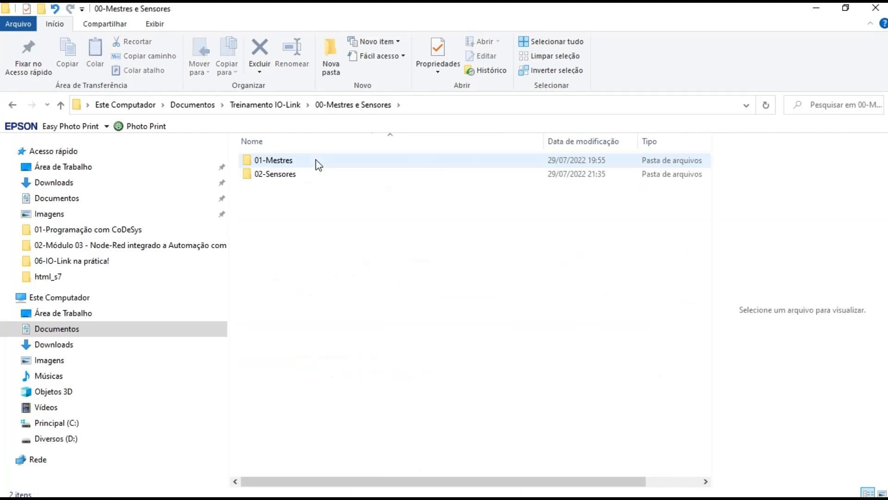
{"action": "double_click", "coordinate": [292, 174]}
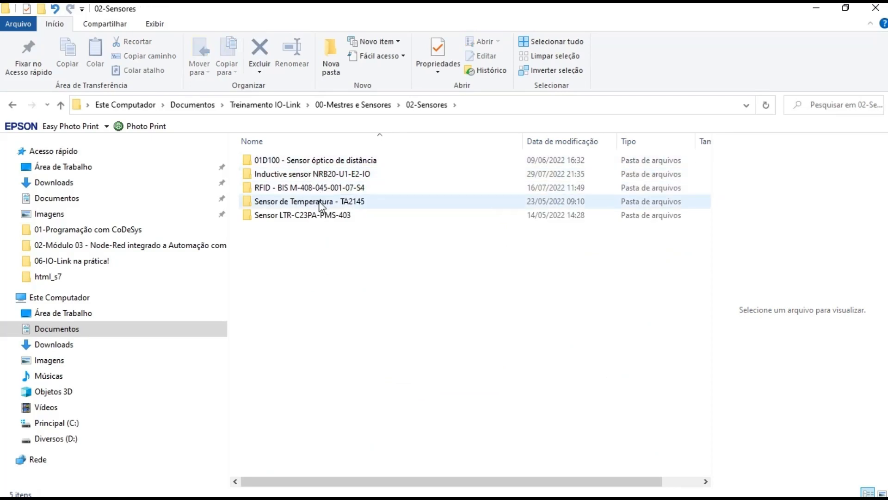
{"action": "double_click", "coordinate": [321, 217]}
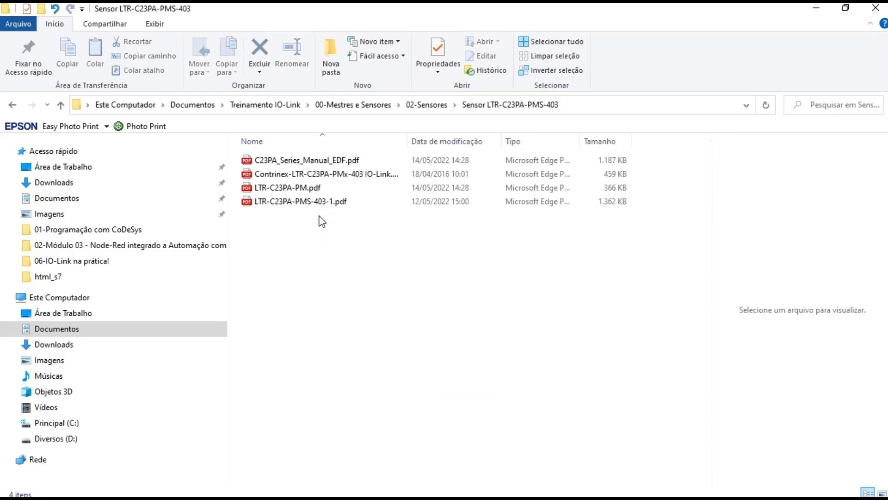
{"action": "left_click", "coordinate": [326, 175]}
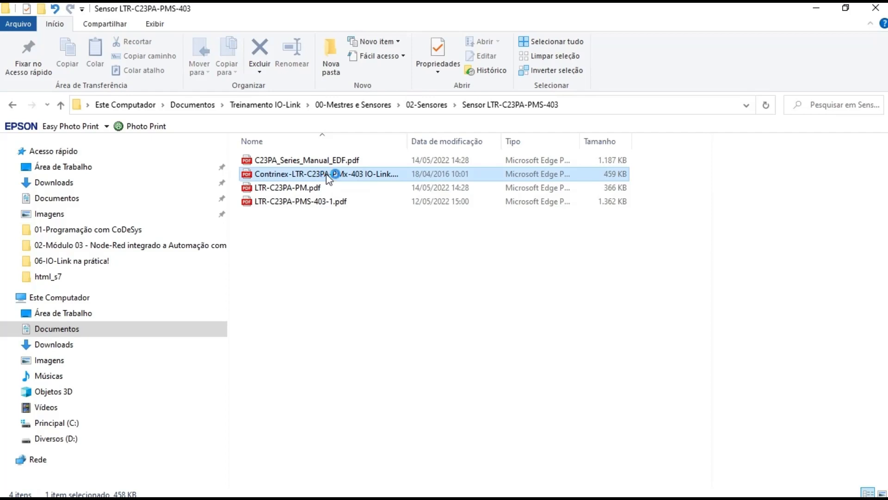
{"action": "left_click", "coordinate": [328, 178]}
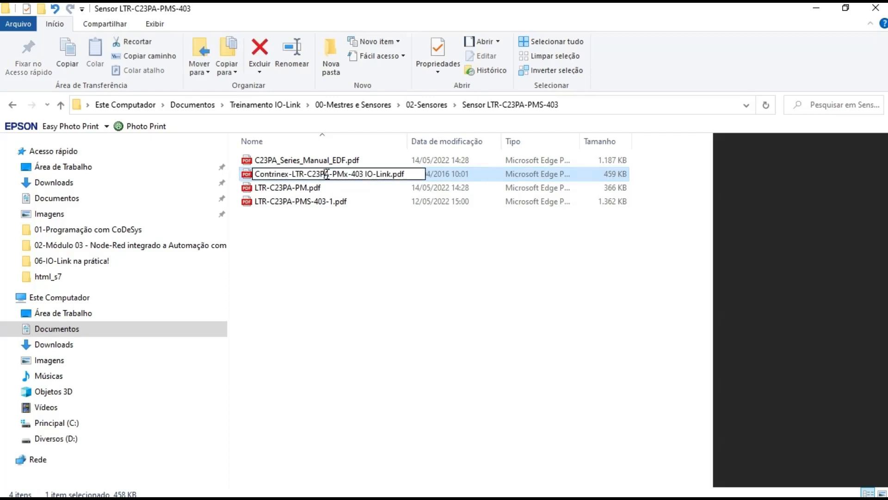
{"action": "left_click", "coordinate": [373, 257]}
{"action": "left_click", "coordinate": [326, 177]}
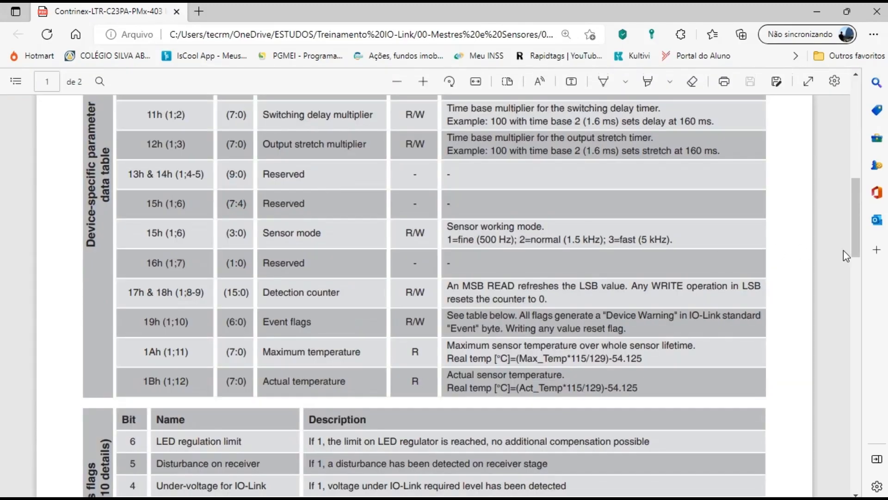
Step: Scroll the Contrinex datasheet through its general data and parameter tables
{"action": "left_click_drag", "start_coordinate": [855, 245], "coordinate": [853, 166]}
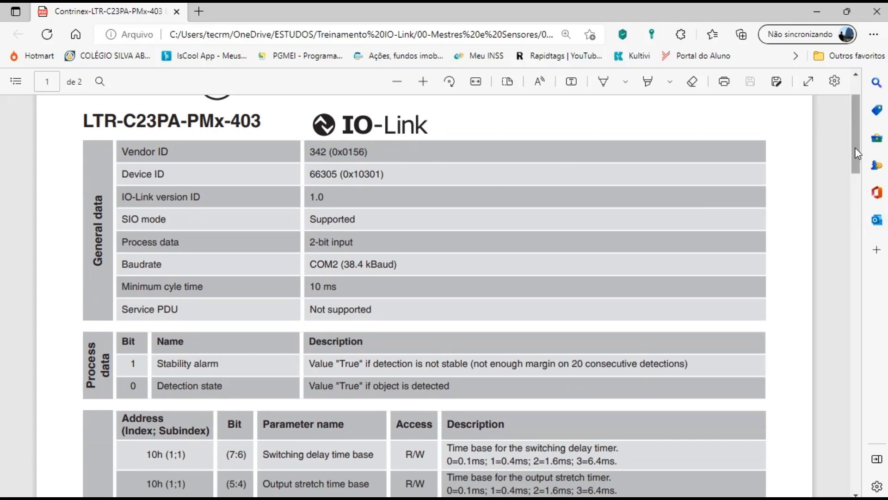
{"action": "left_click_drag", "start_coordinate": [855, 147], "coordinate": [865, 206]}
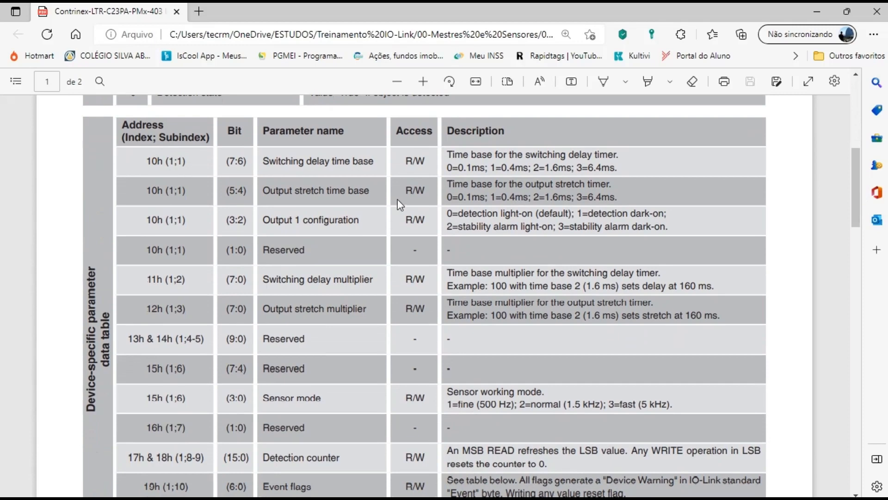
{"action": "left_click_drag", "start_coordinate": [864, 180], "coordinate": [858, 204]}
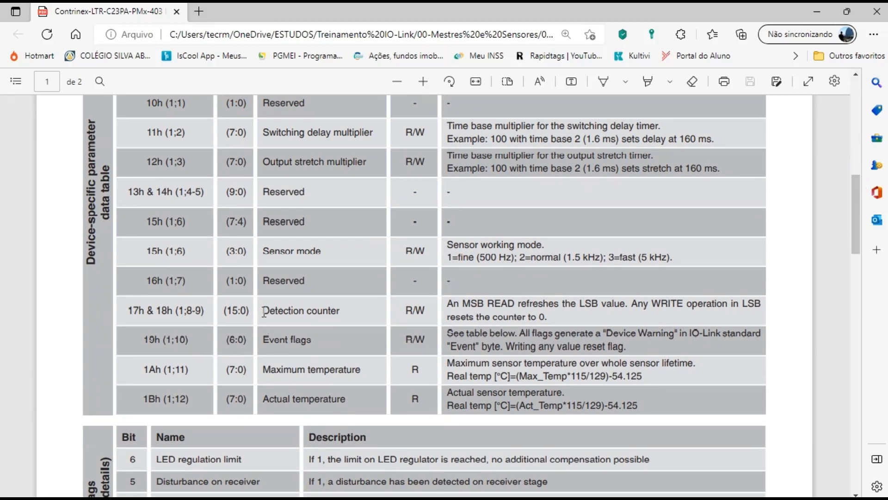
Step: Highlight the Detection counter entry and its subindex numbers, then return to CODESYS
{"action": "left_click_drag", "start_coordinate": [264, 311], "coordinate": [343, 315]}
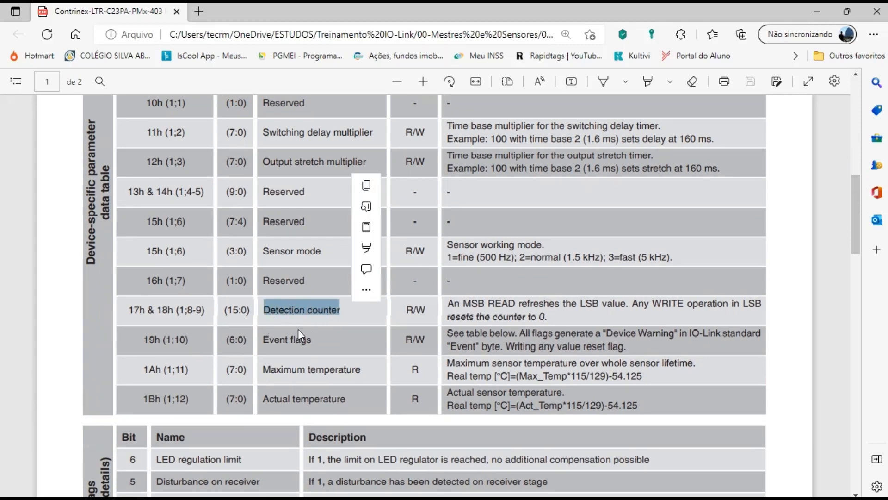
{"action": "left_click", "coordinate": [181, 313]}
{"action": "left_click_drag", "start_coordinate": [181, 312], "coordinate": [203, 315]}
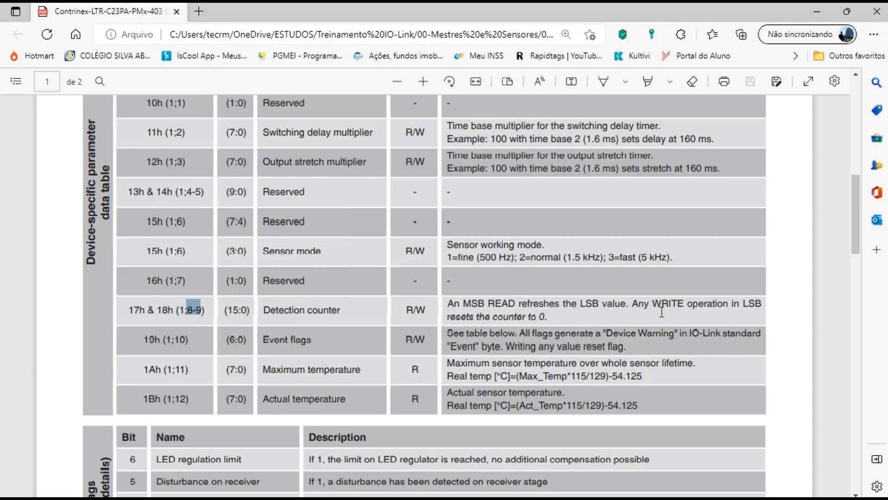
{"action": "left_click", "coordinate": [183, 309]}
{"action": "left_click_drag", "start_coordinate": [263, 311], "coordinate": [351, 310]}
{"action": "left_click", "coordinate": [351, 311]}
{"action": "left_click", "coordinate": [702, 493]}
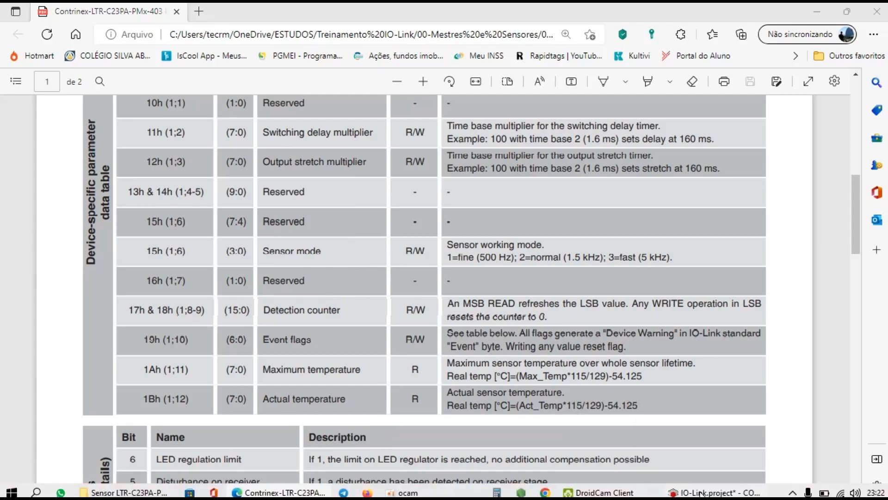